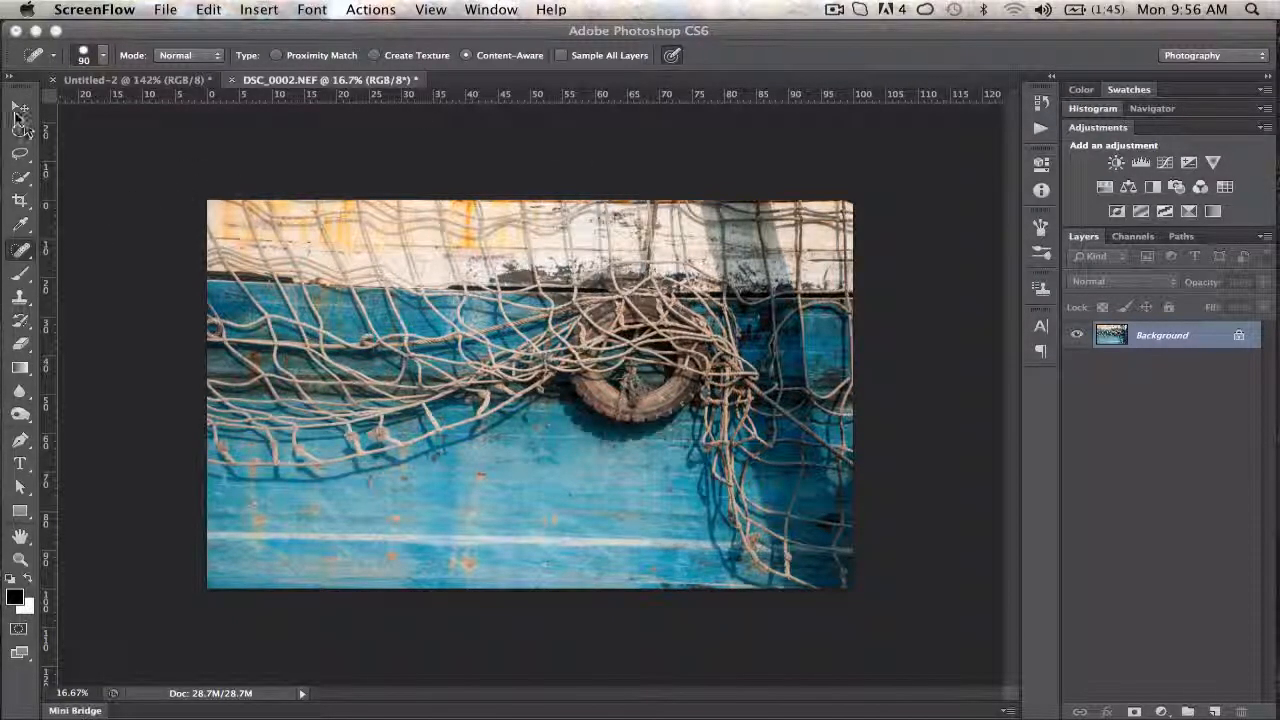
click(20, 108)
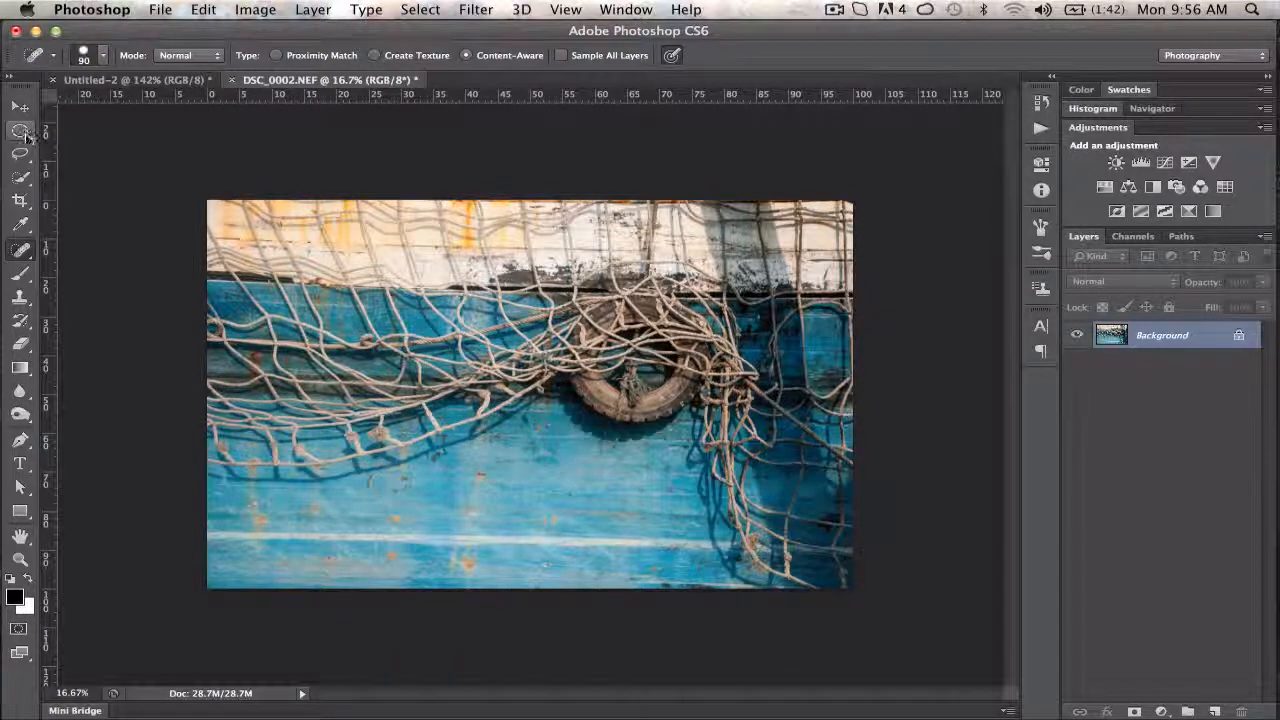
click(22, 132)
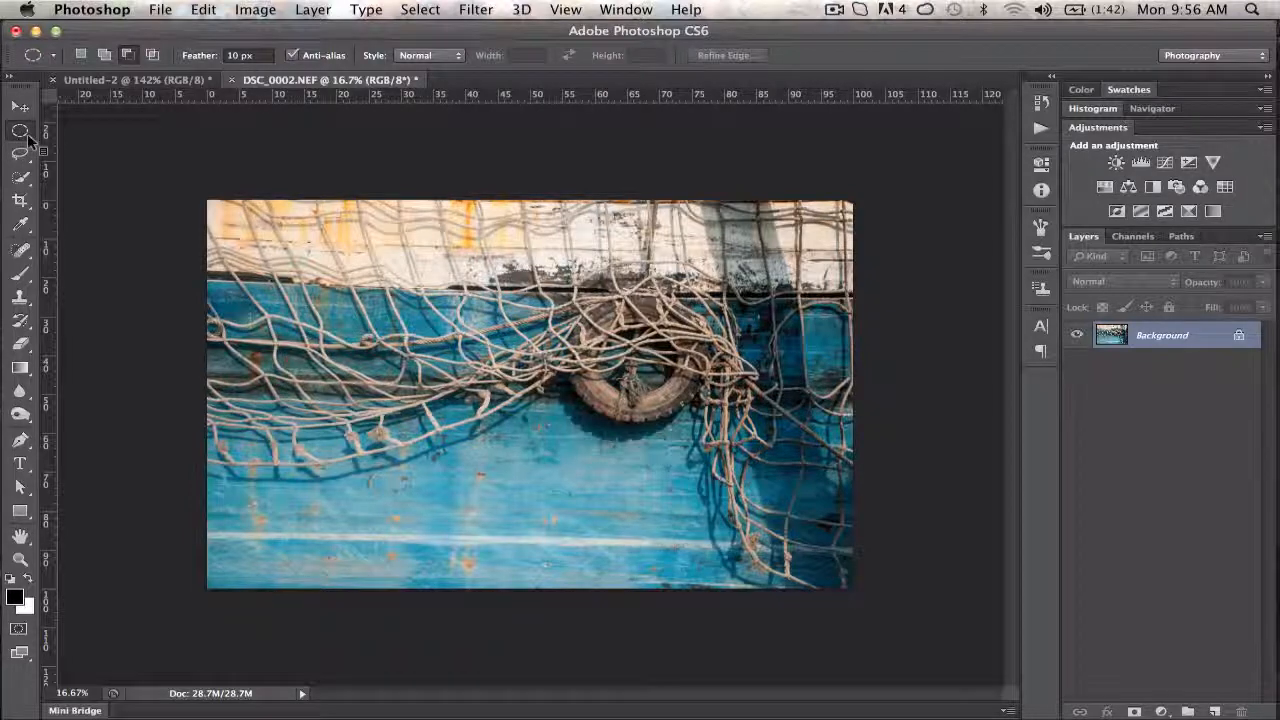
click(27, 138)
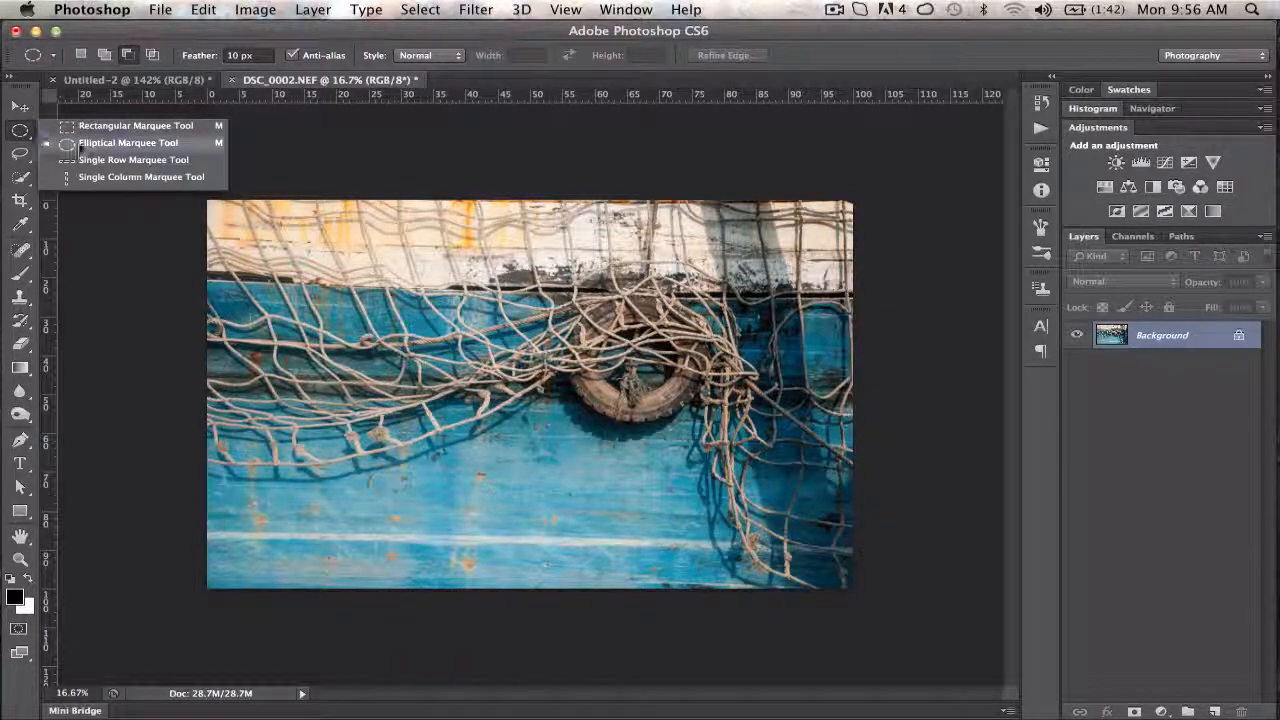
click(28, 157)
click(29, 157)
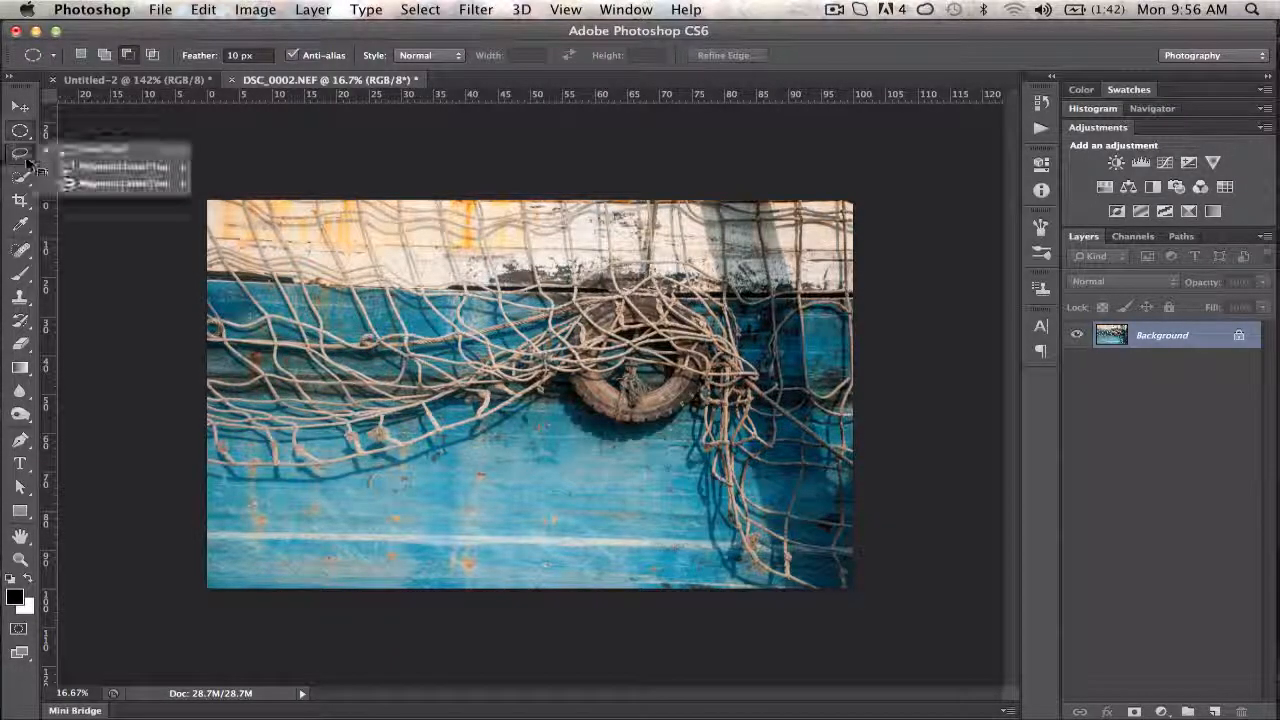
click(25, 178)
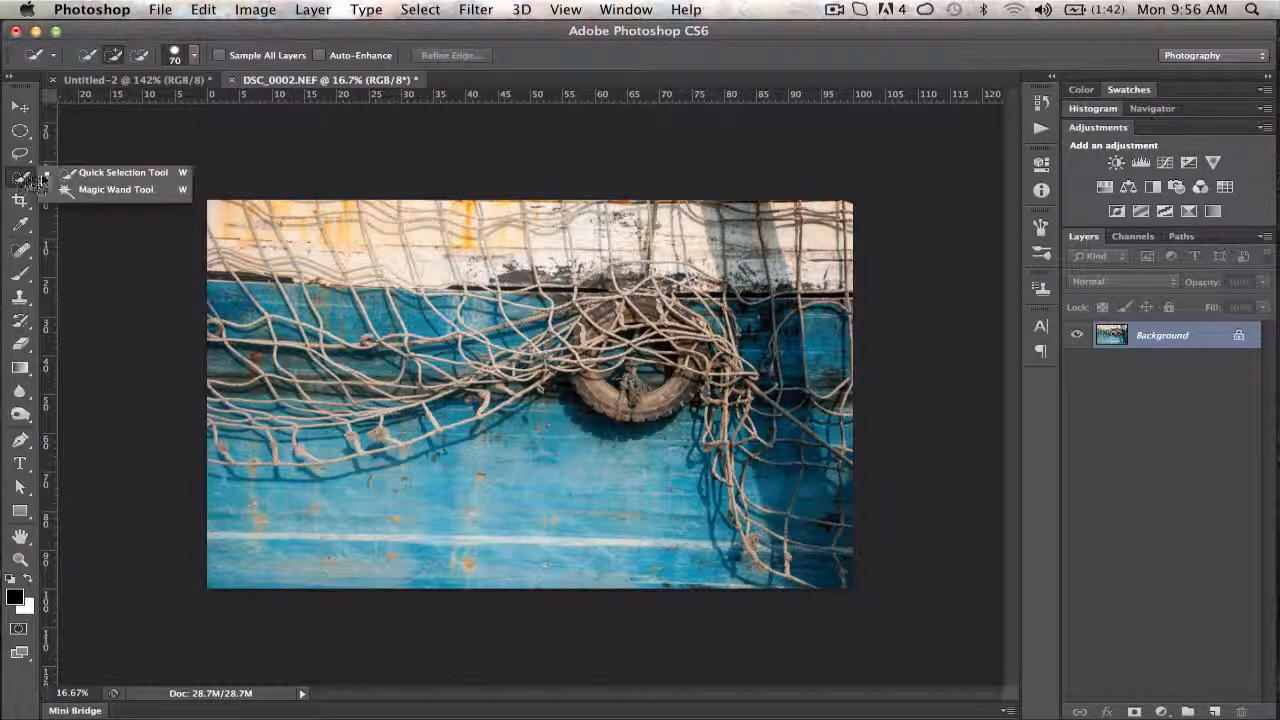
click(20, 154)
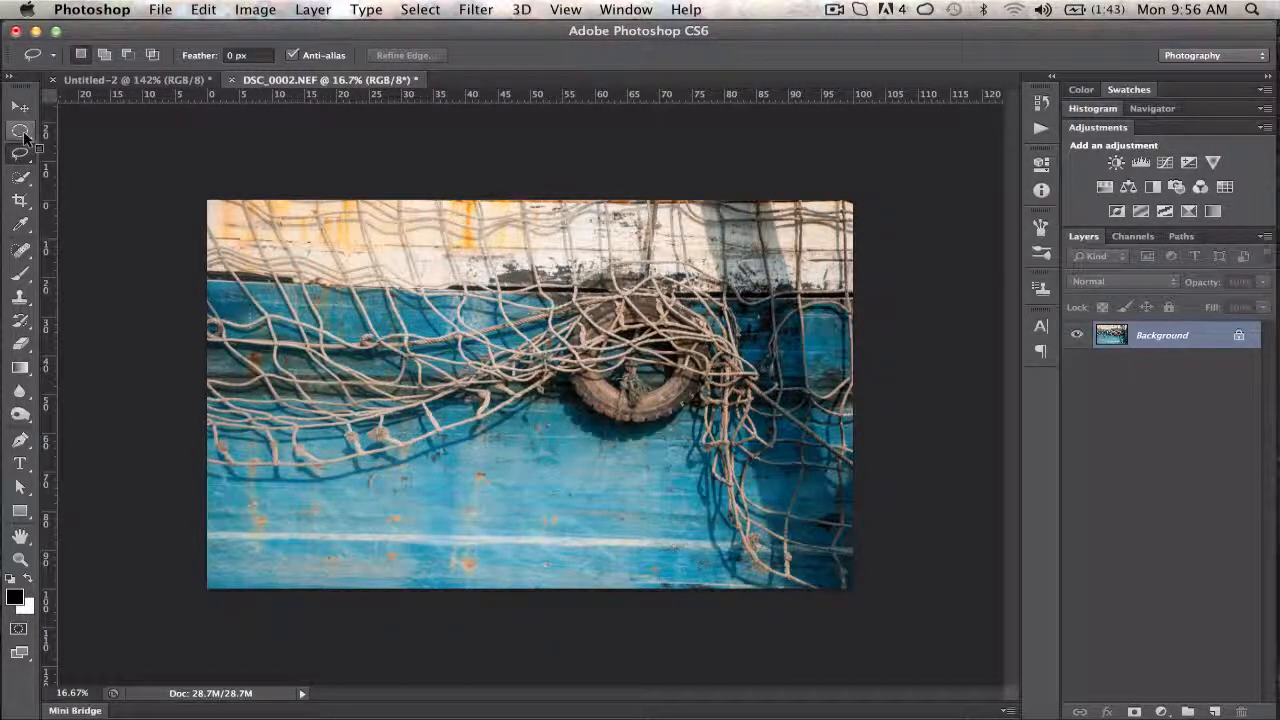
Select a rectangular area around the tire and the central part of the net with the Rectangular Marquee in add-to-selection mode
click(20, 130)
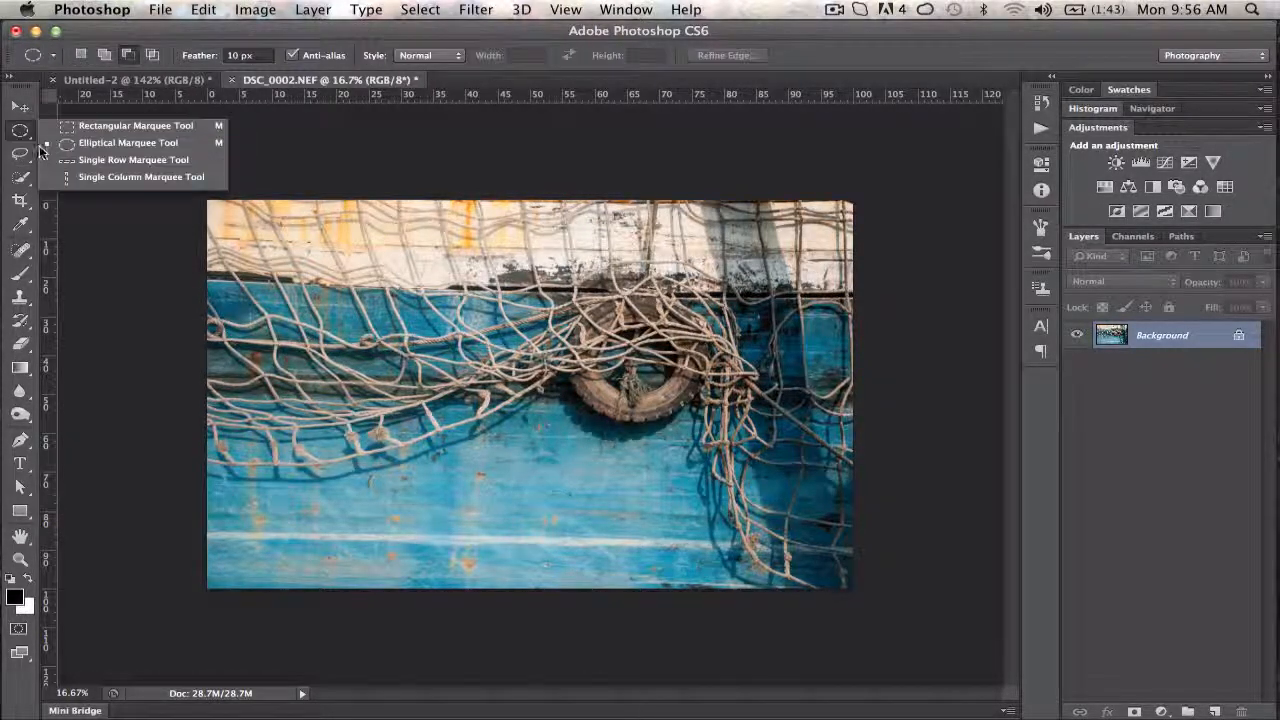
click(88, 131)
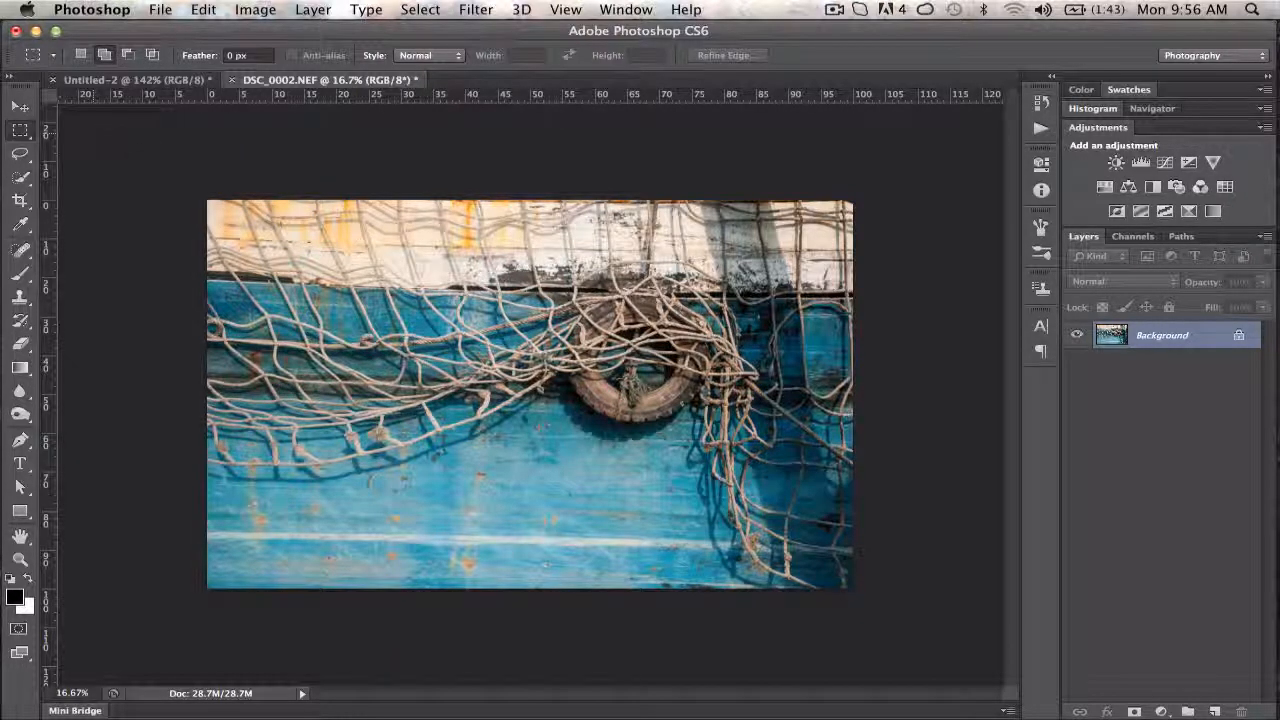
drag(349, 280, 749, 490)
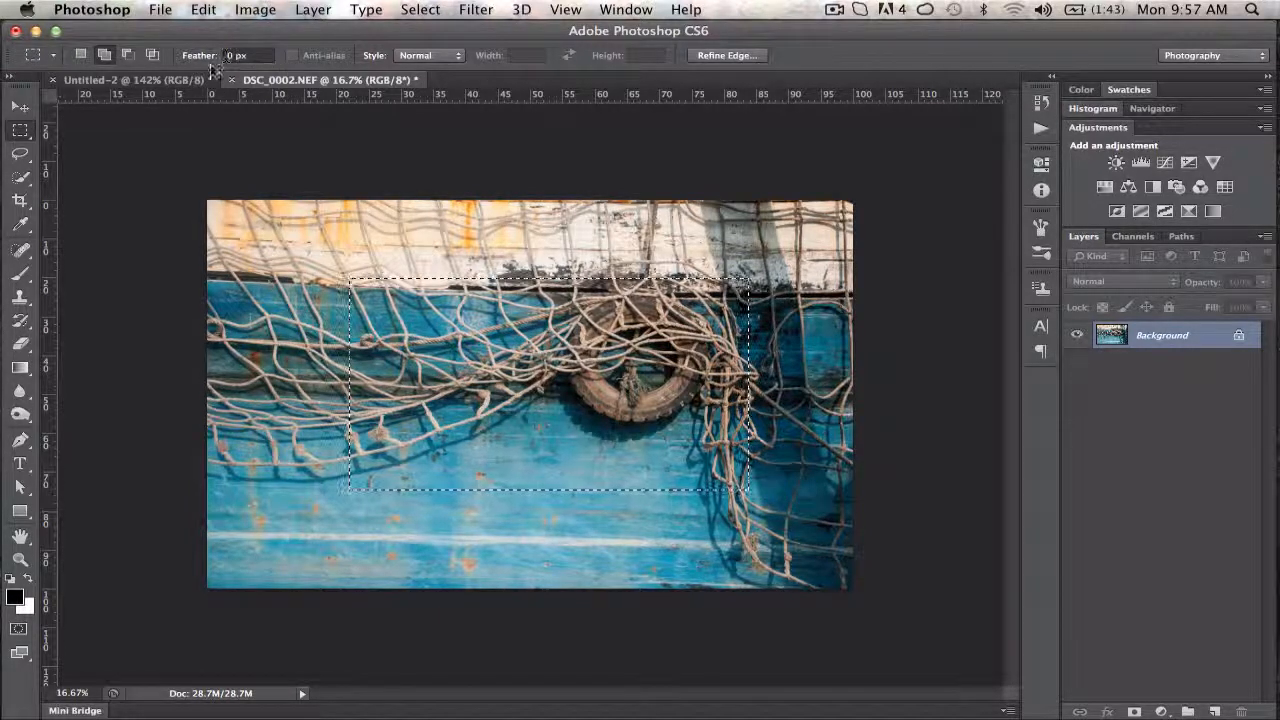
click(104, 55)
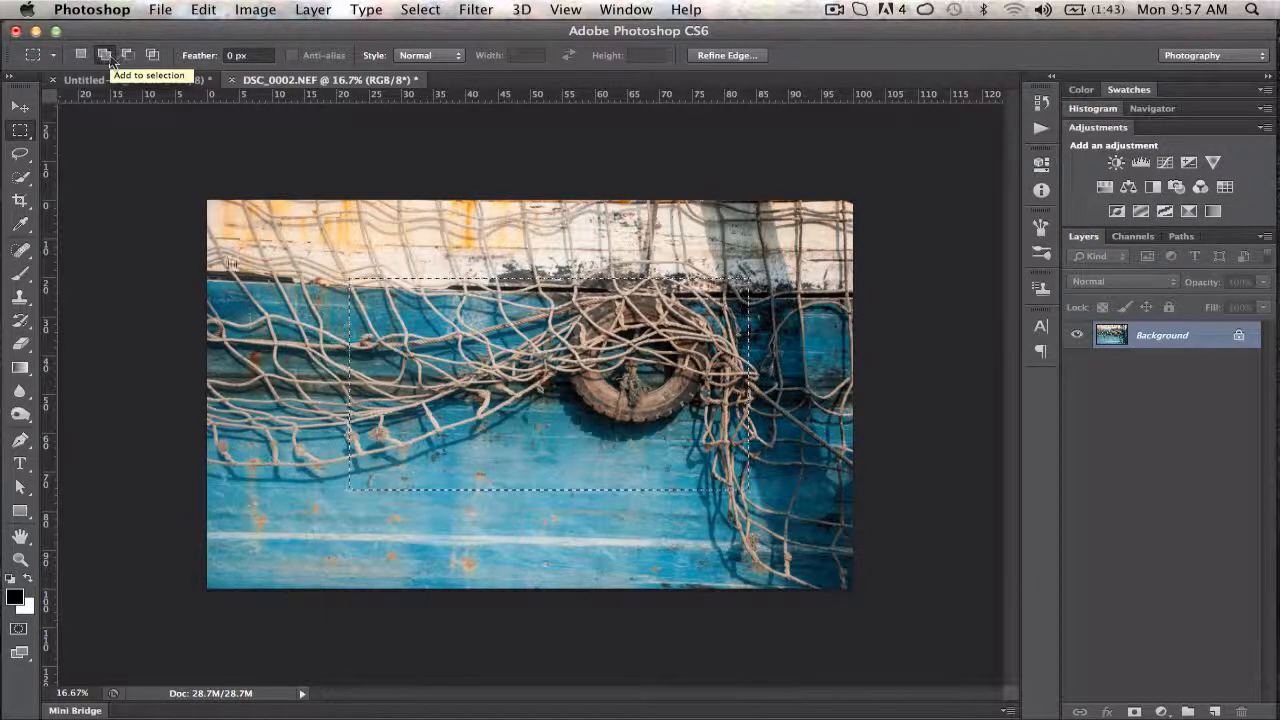
With the Elliptical Marquee, subtract an oval from the selection's upper-left corner, add one at its lower-left corner, and deselect
click(27, 136)
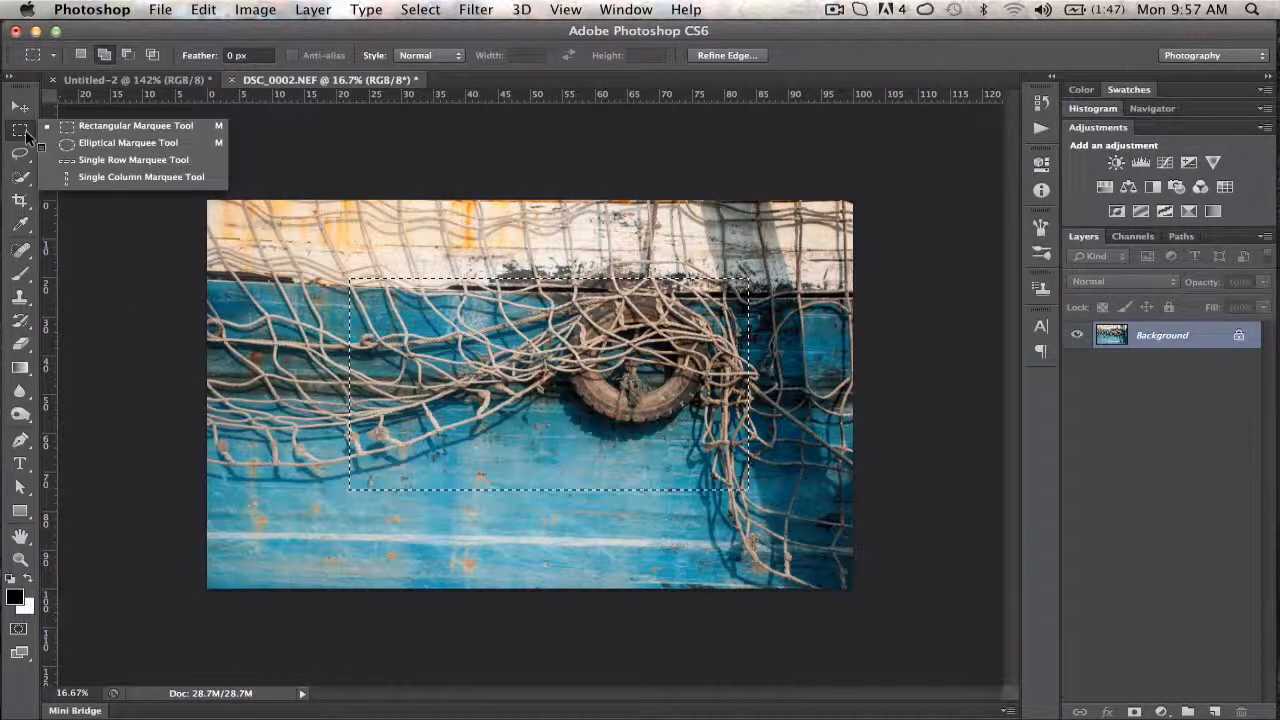
click(107, 143)
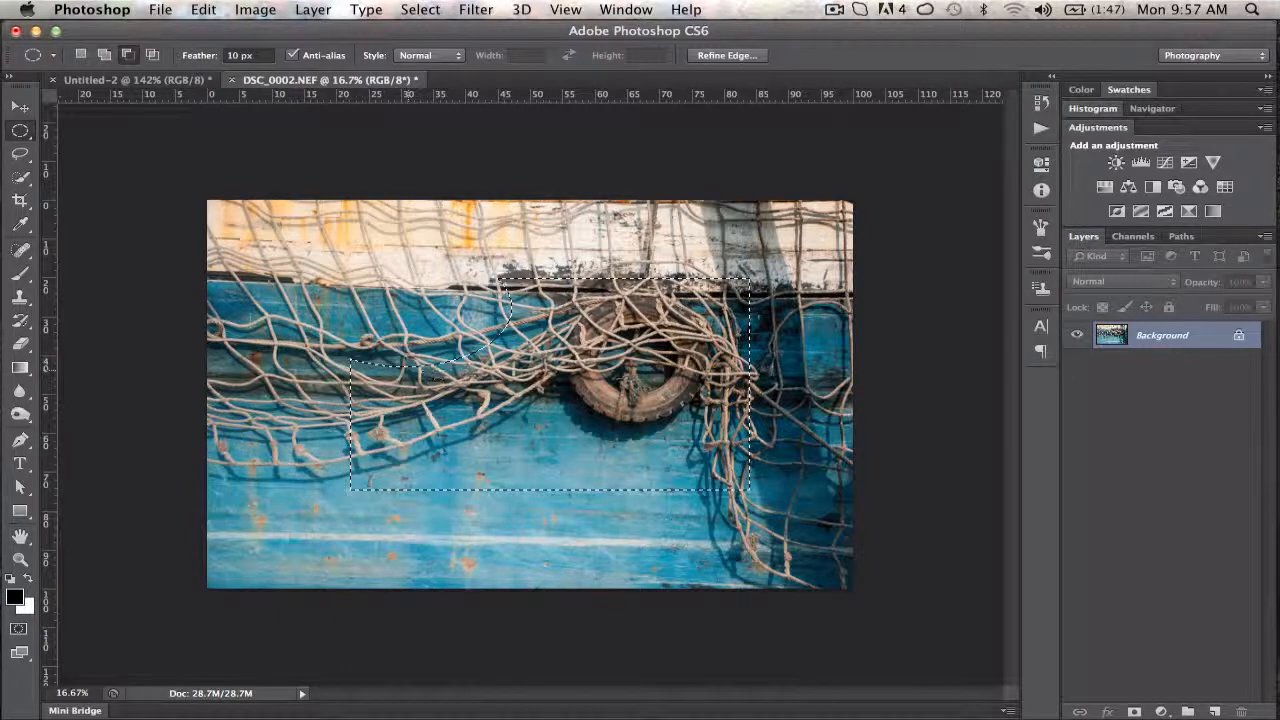
click(105, 57)
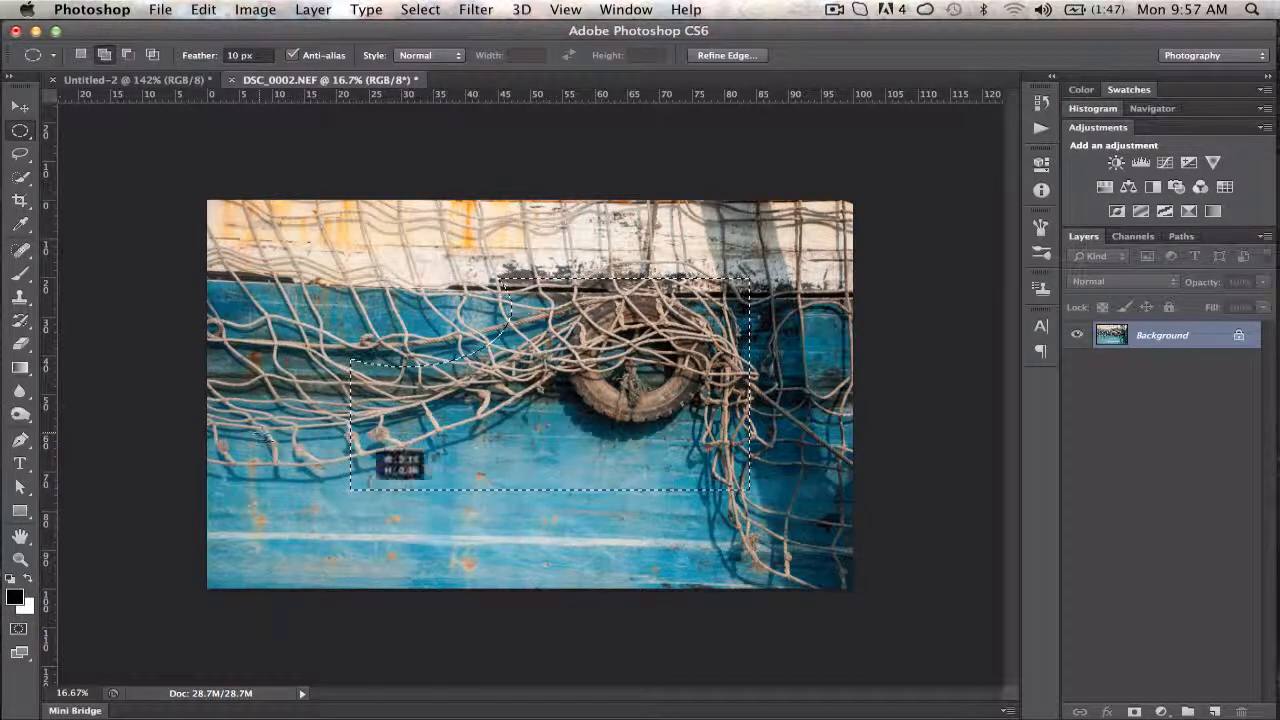
drag(509, 540, 511, 540)
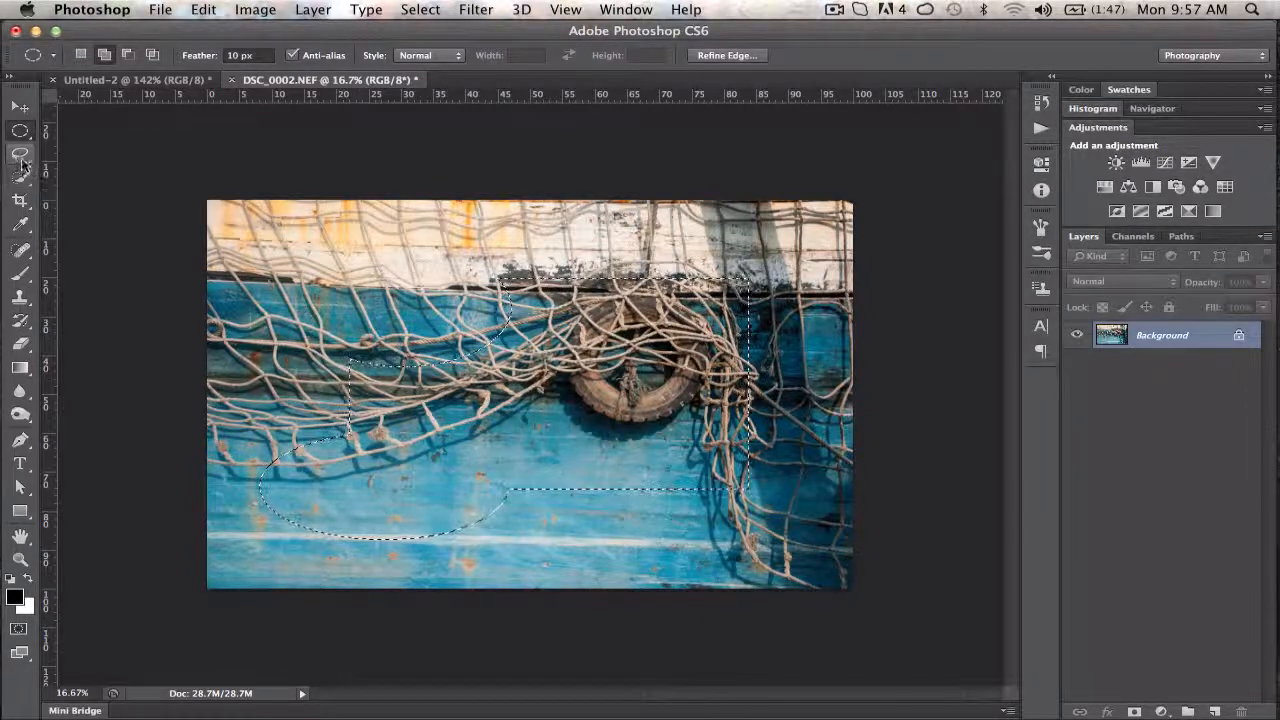
key(super+d)
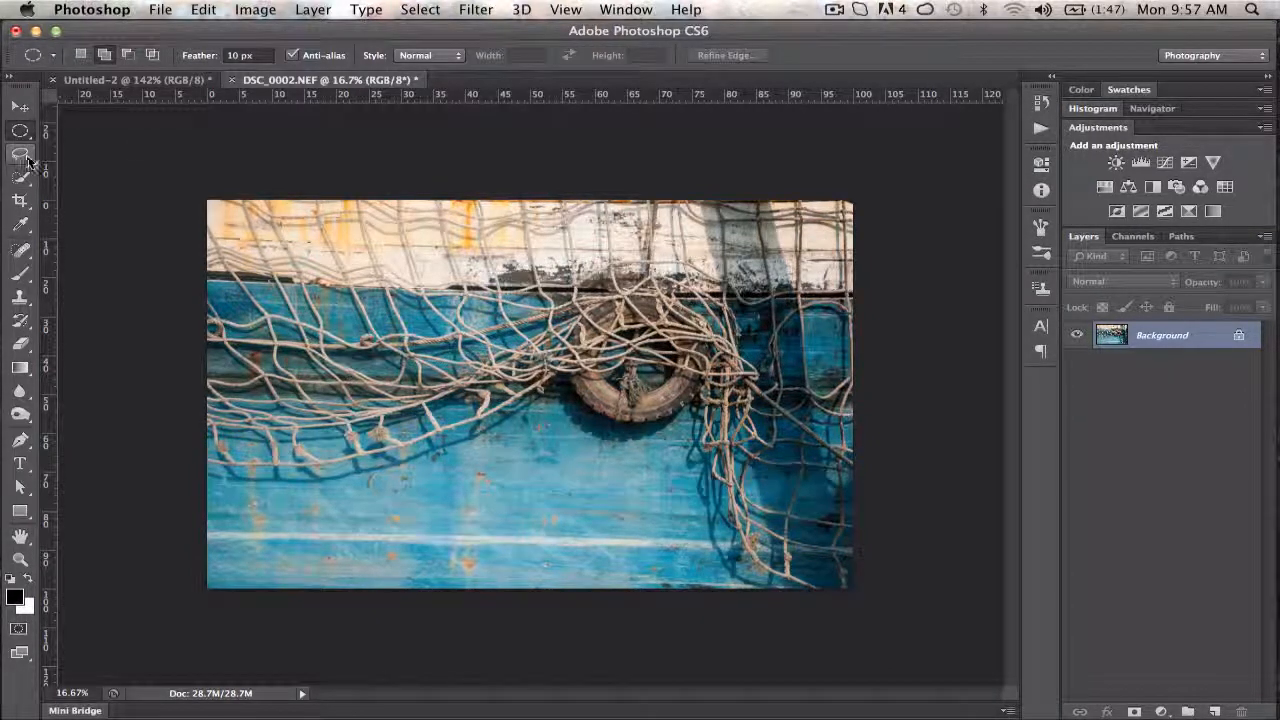
Outline the tire freehand with the Lasso tool, and clear the selection
click(21, 154)
mouse_move(564, 318)
mouse_down()
mouse_move(687, 433)
mouse_move(565, 307)
mouse_up()
key(super+d)
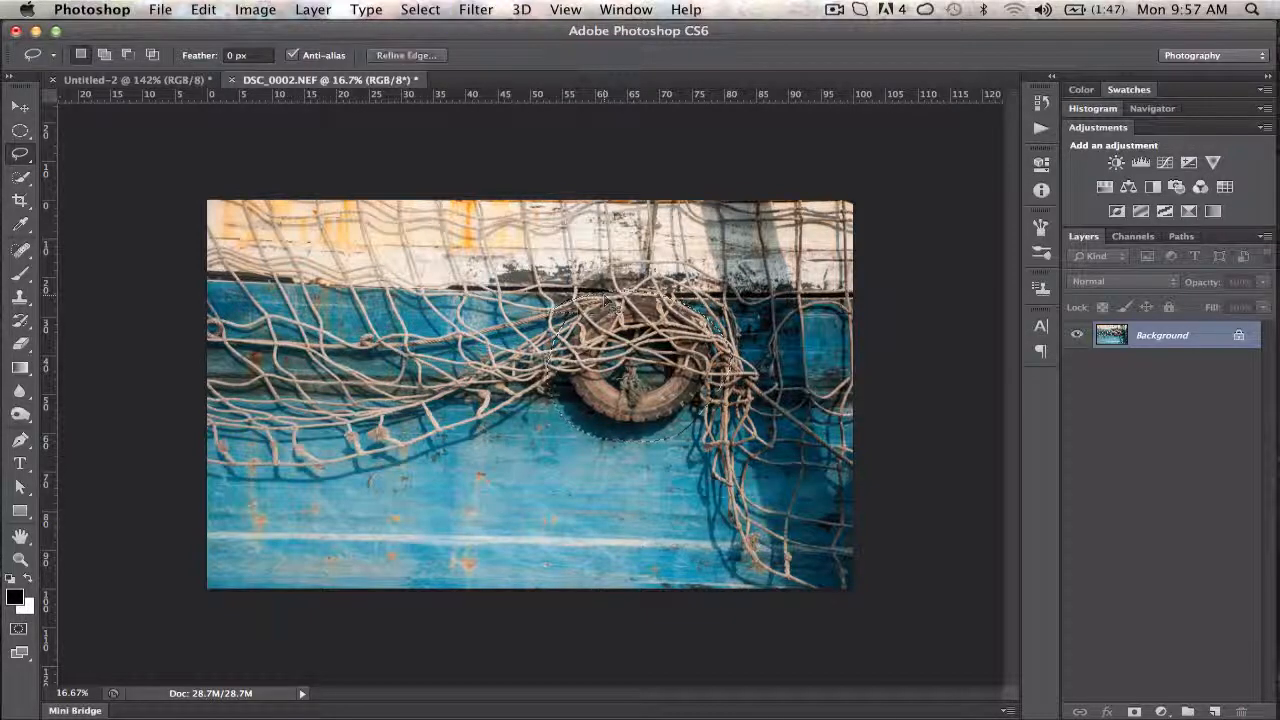
Select the whole tire, including its inner area, with the Quick Selection tool
click(20, 176)
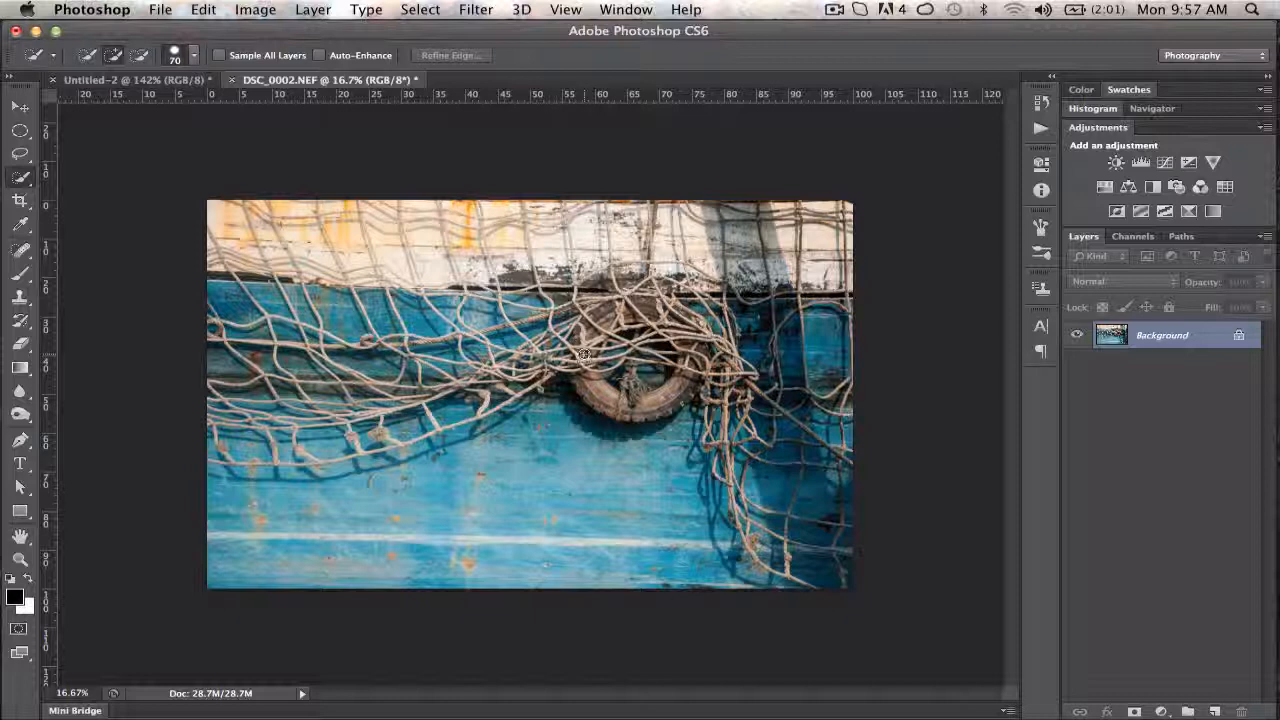
mouse_move(584, 354)
mouse_down()
mouse_move(612, 414)
mouse_move(640, 418)
mouse_move(681, 397)
mouse_move(694, 365)
mouse_up()
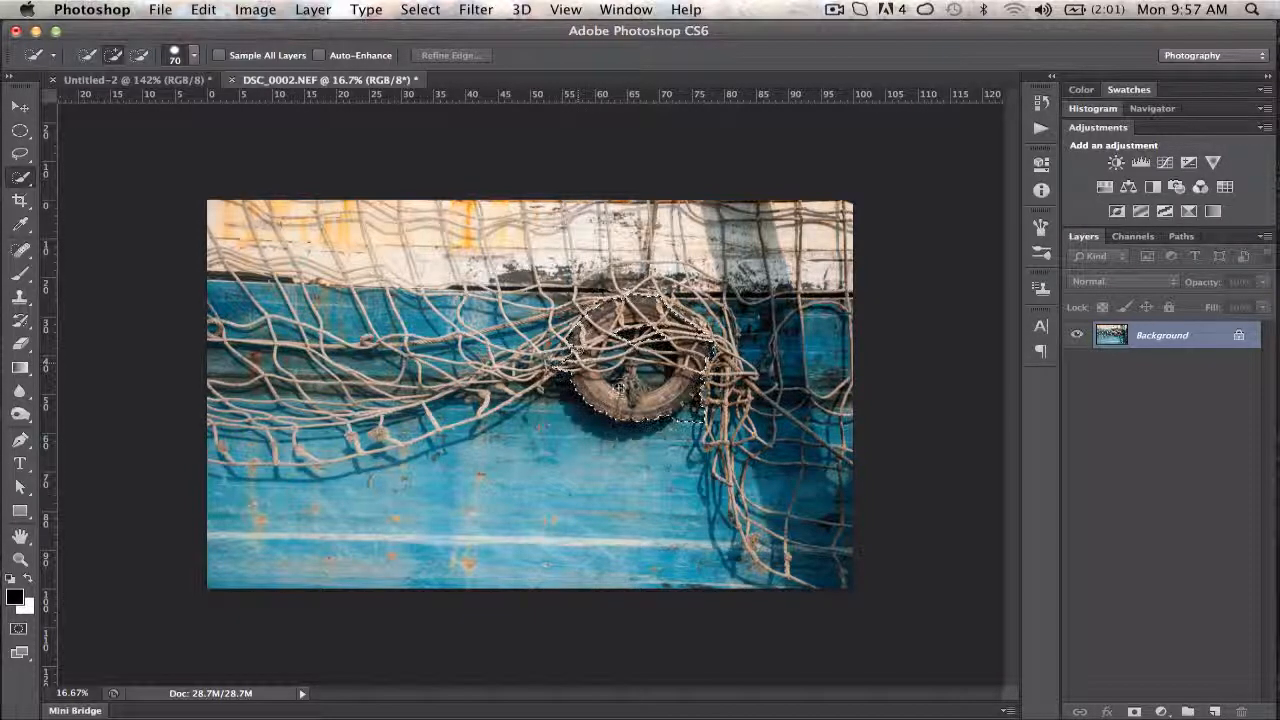
drag(627, 385, 666, 398)
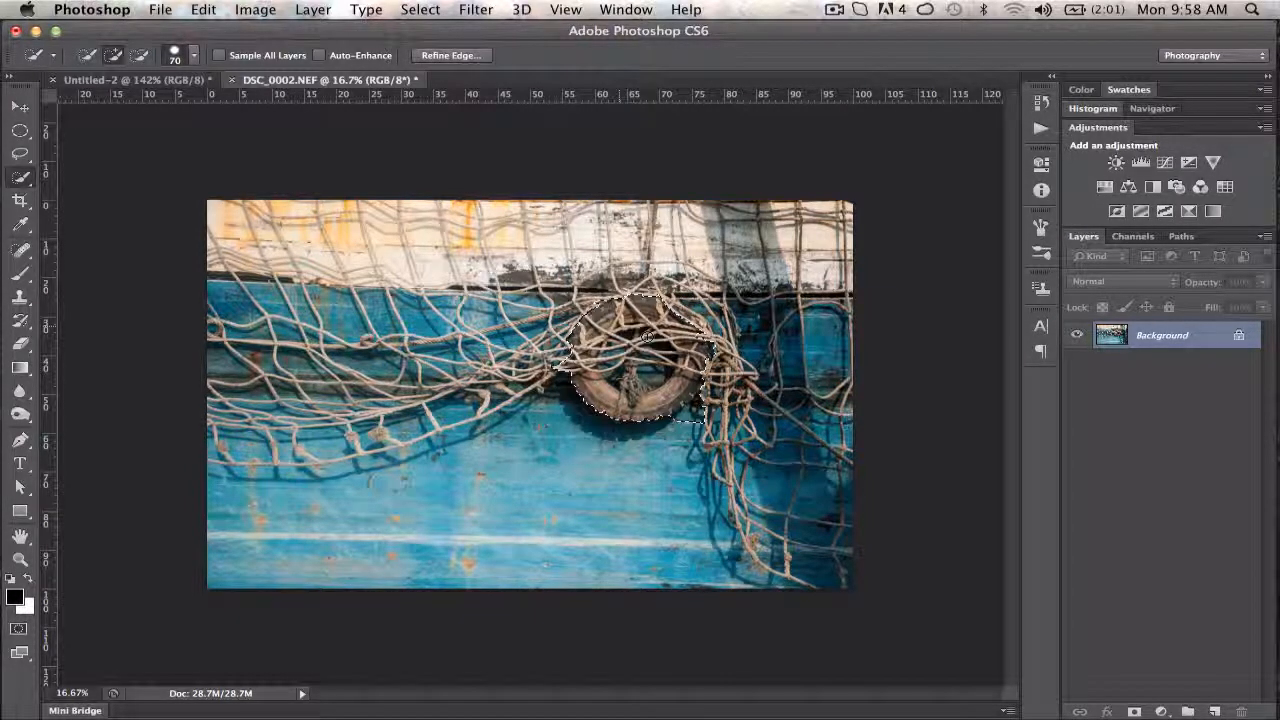
Subtract an ellipse over the tire's center opening from the selection with the Elliptical Marquee, and deselect
click(20, 131)
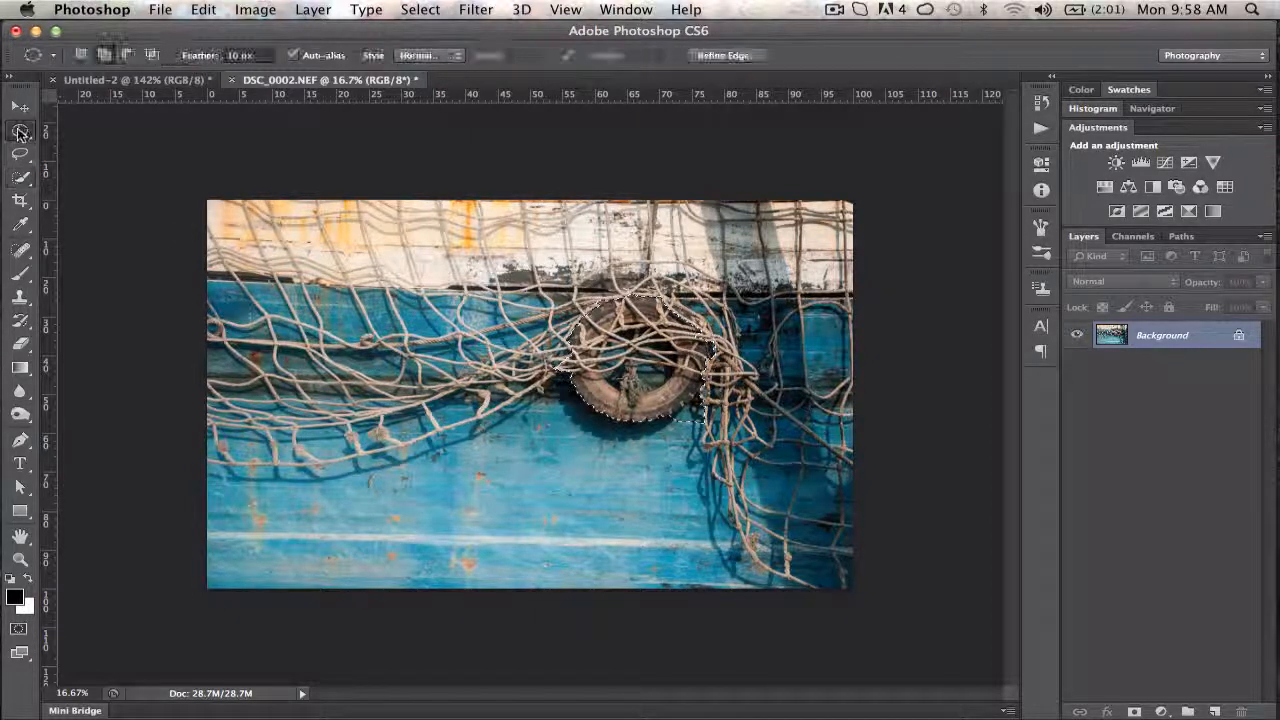
click(128, 56)
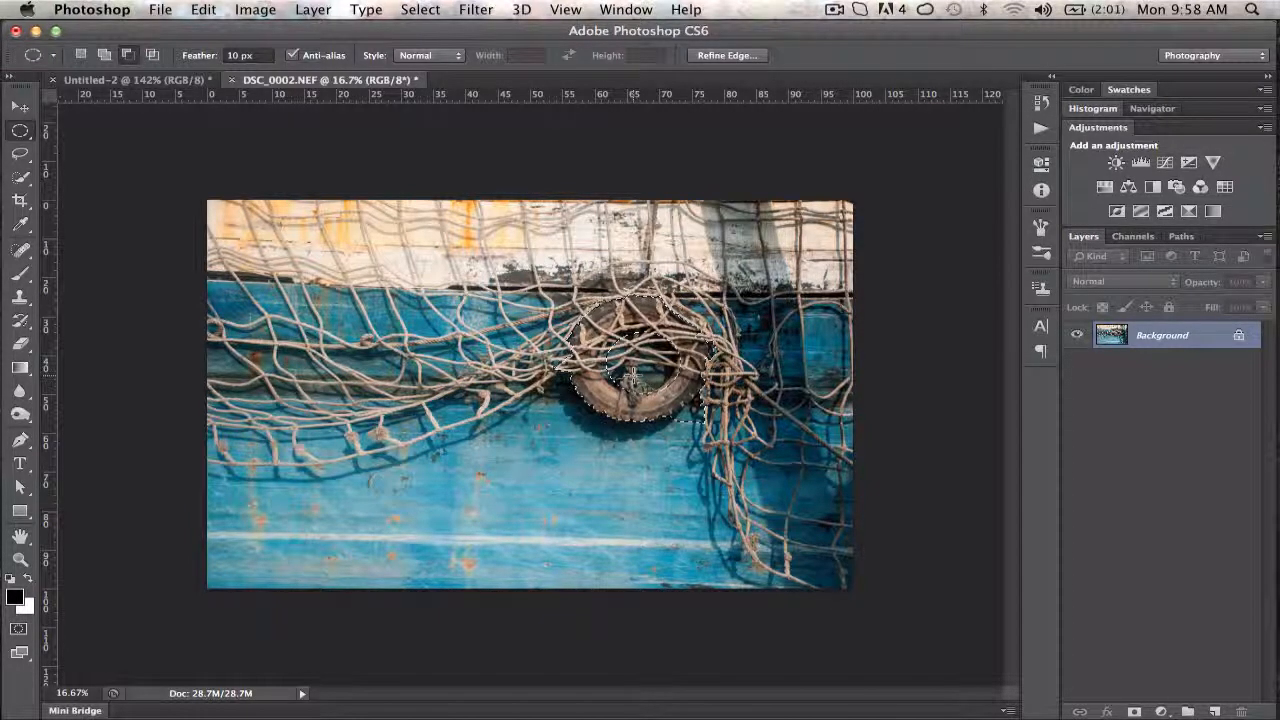
key(super+d)
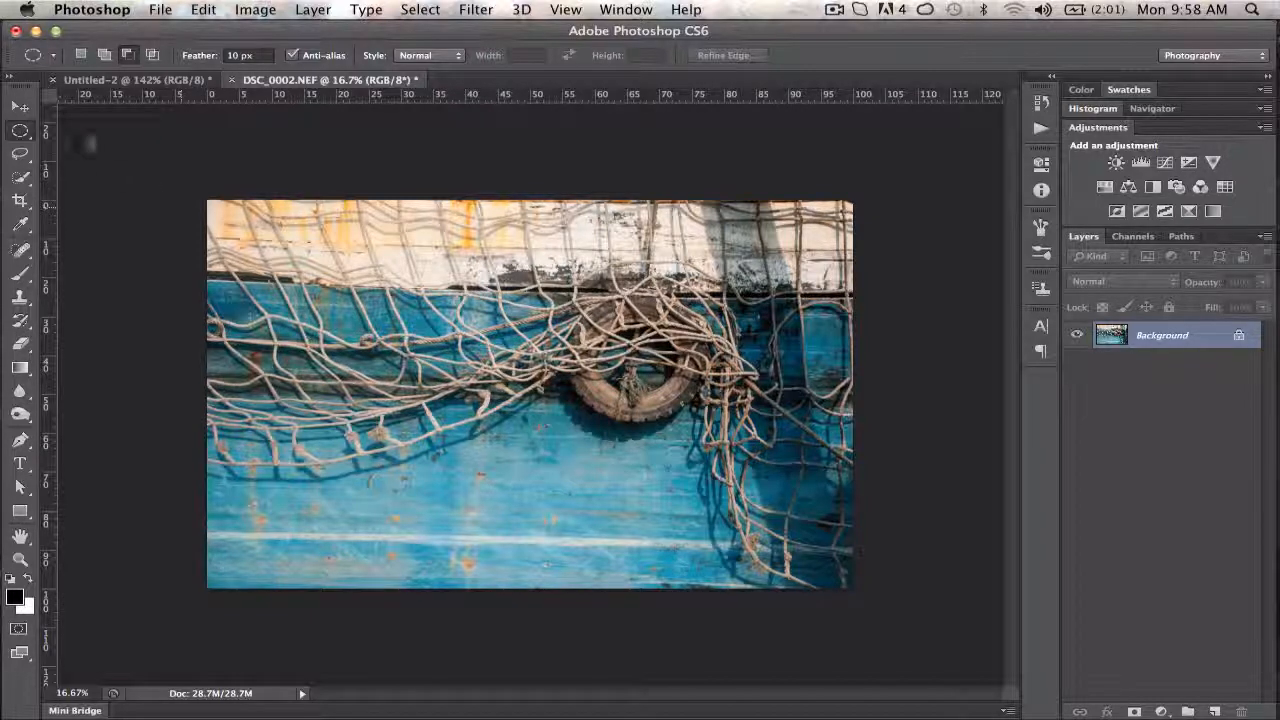
Crop the photo inward from its upper-left corner and rotate it slightly counterclockwise to level the white stripe
click(21, 201)
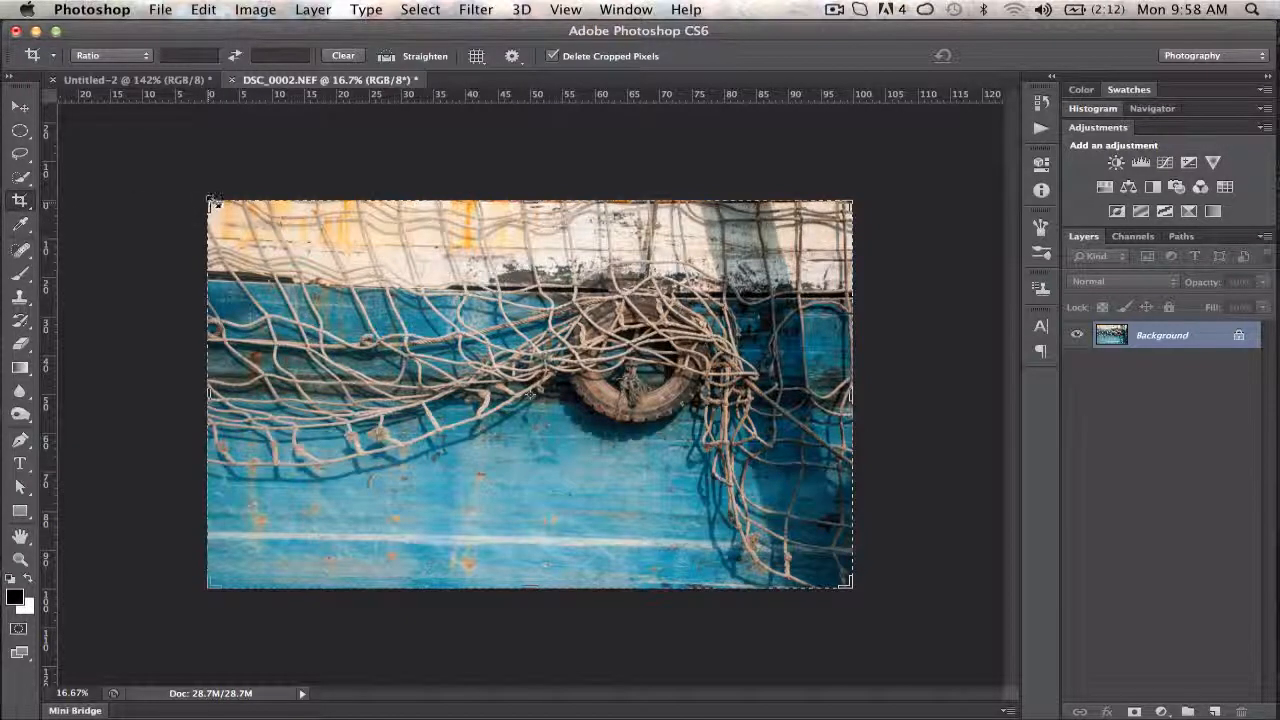
drag(210, 203, 226, 226)
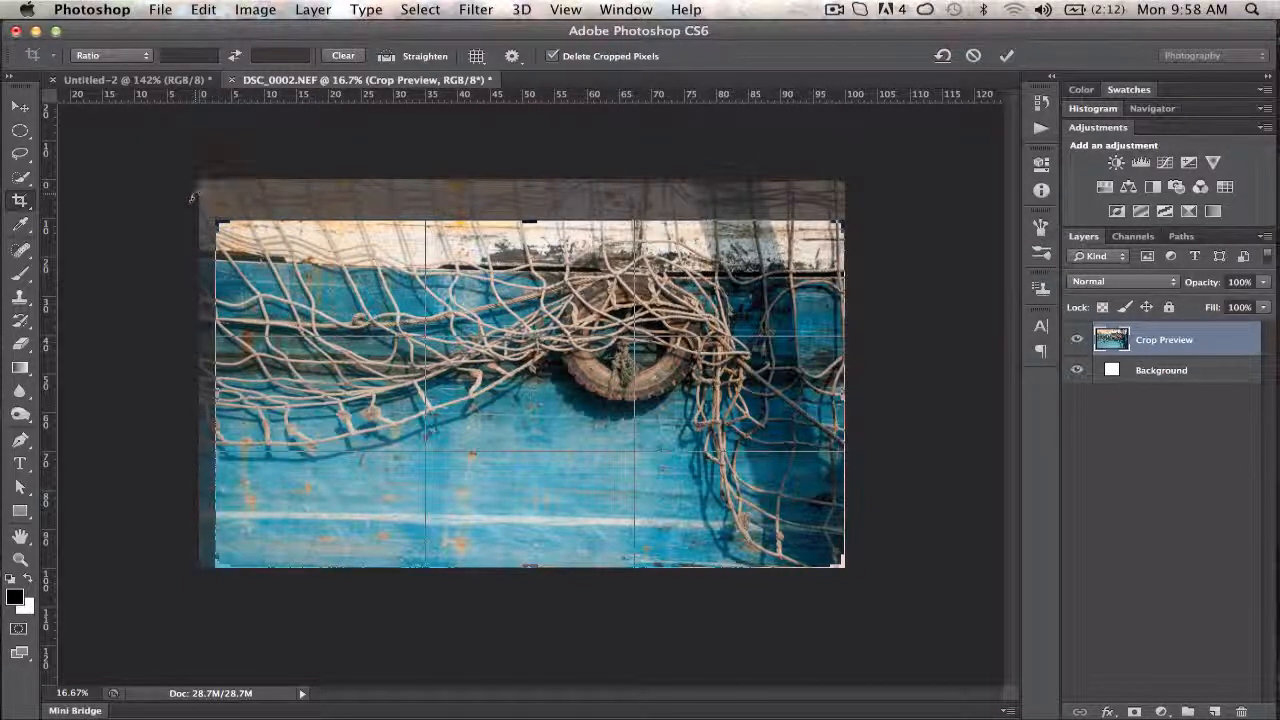
drag(199, 191, 268, 247)
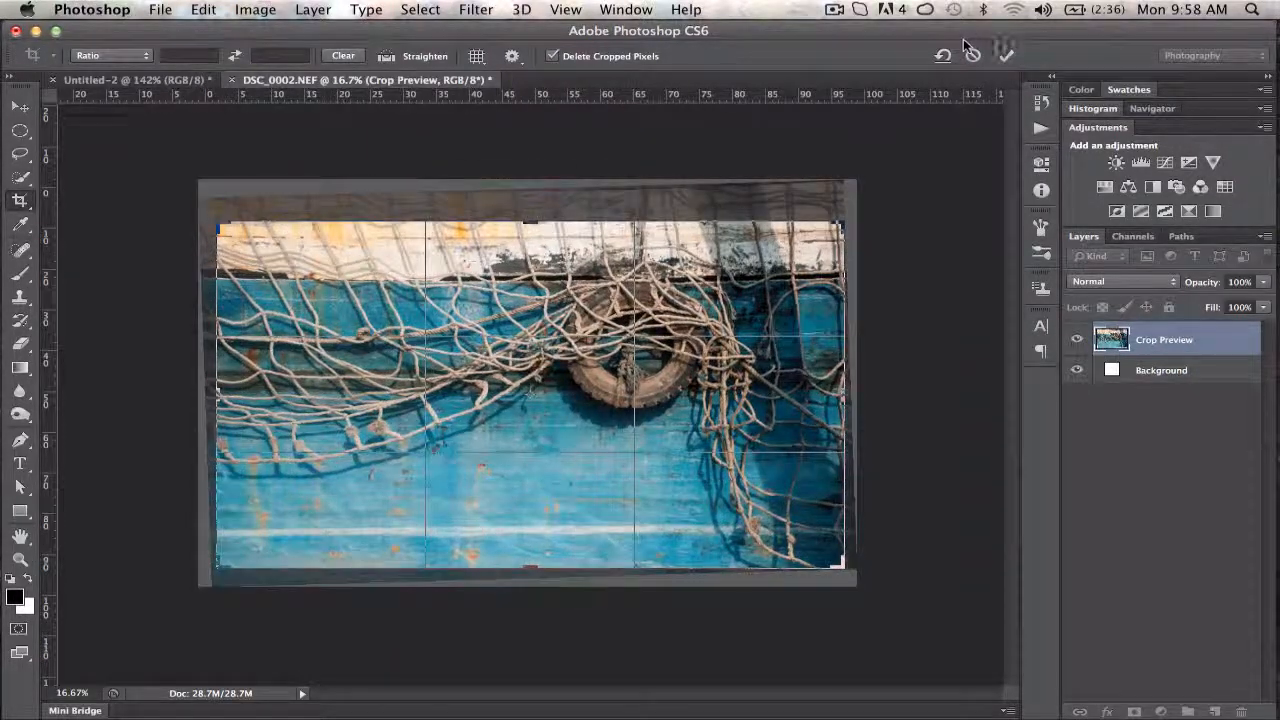
click(1007, 62)
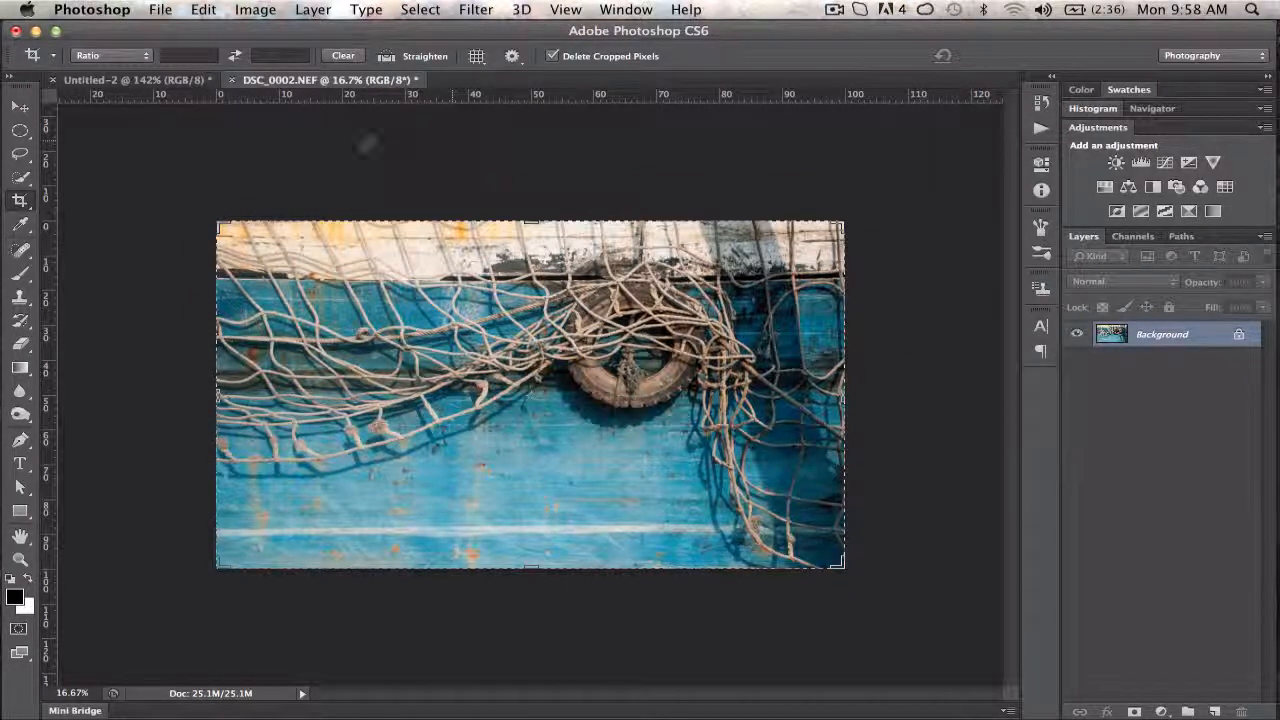
click(20, 226)
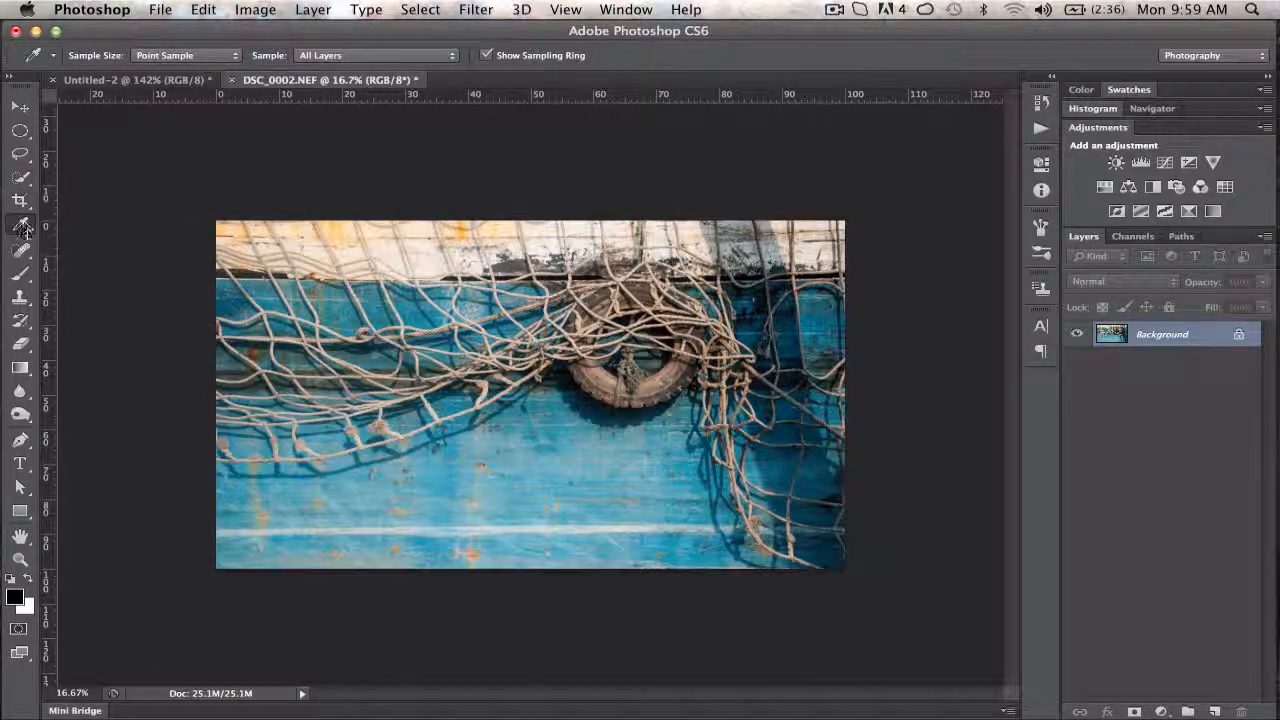
click(22, 228)
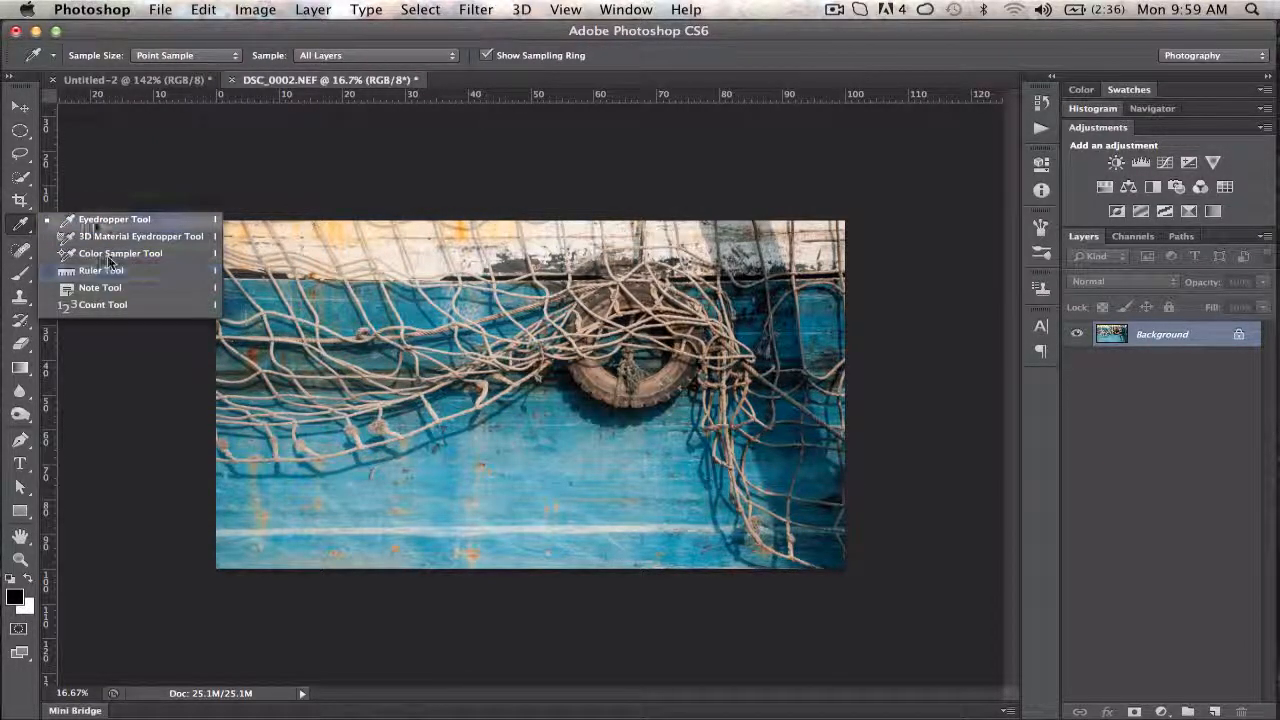
click(22, 231)
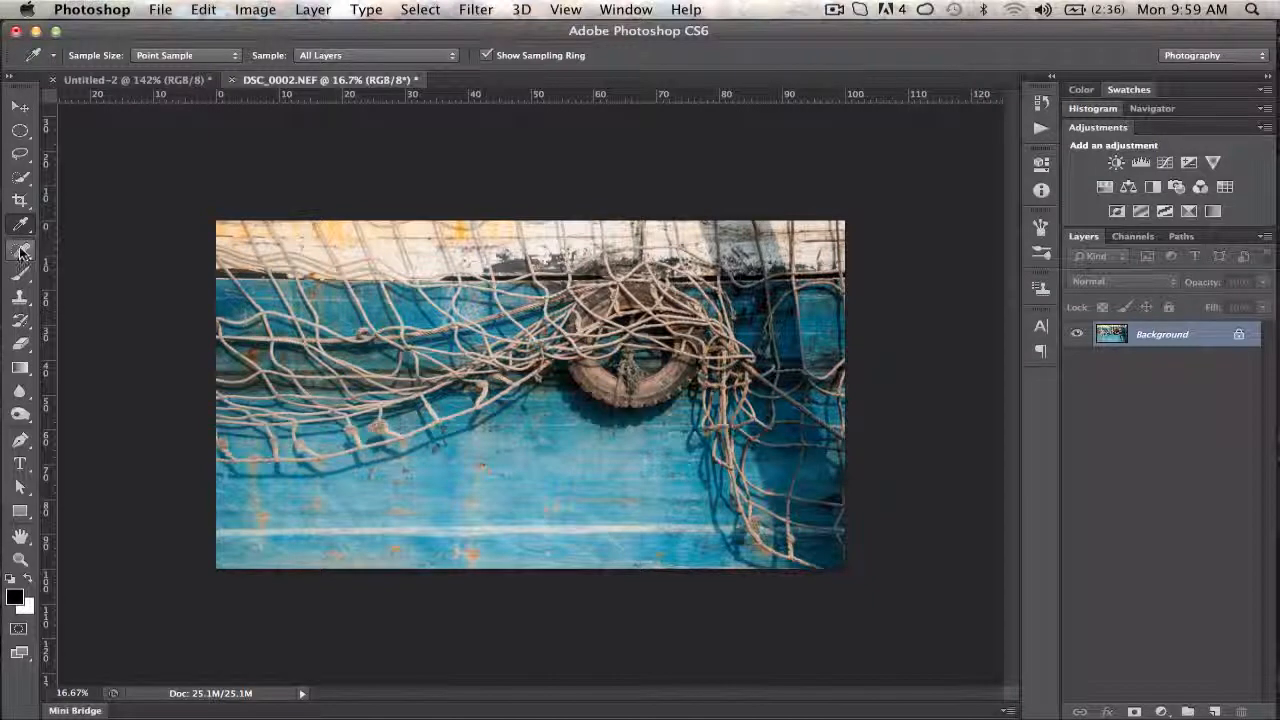
Remove rust spots from the blue hull and the orange stain on the white planks with the content-aware Spot Healing Brush at 121 px
click(22, 254)
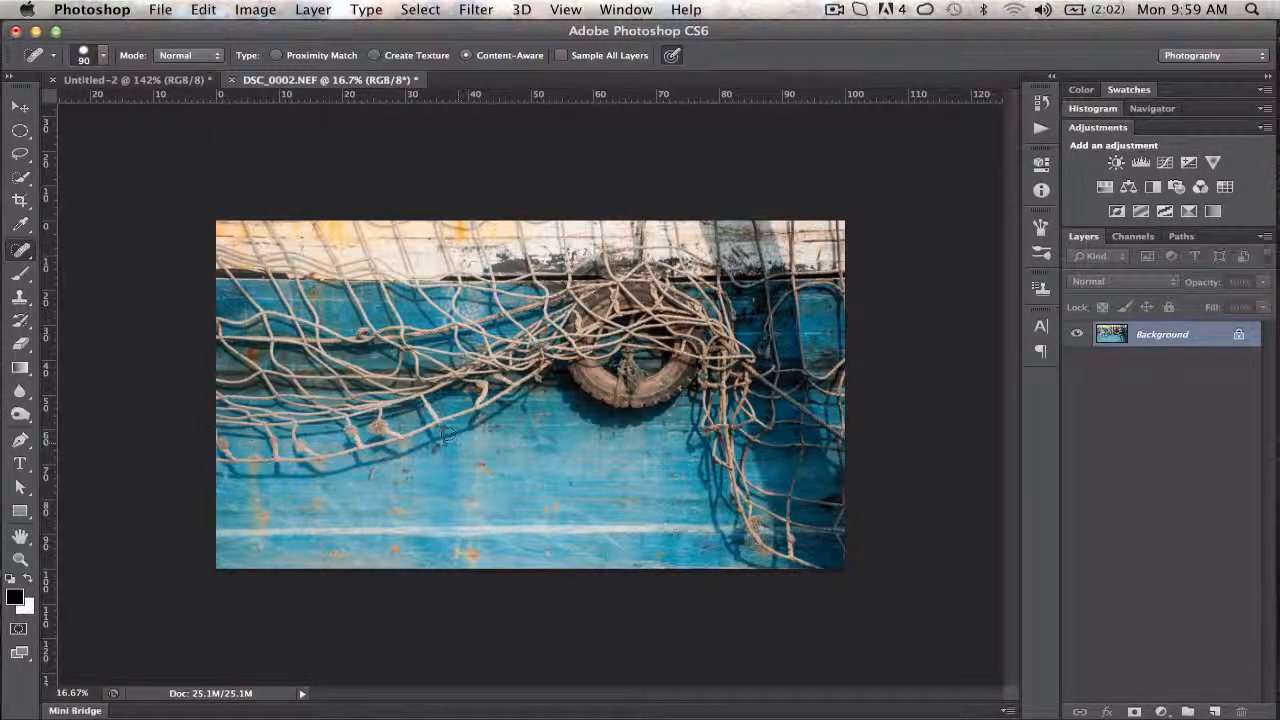
click(102, 56)
drag(129, 106, 141, 104)
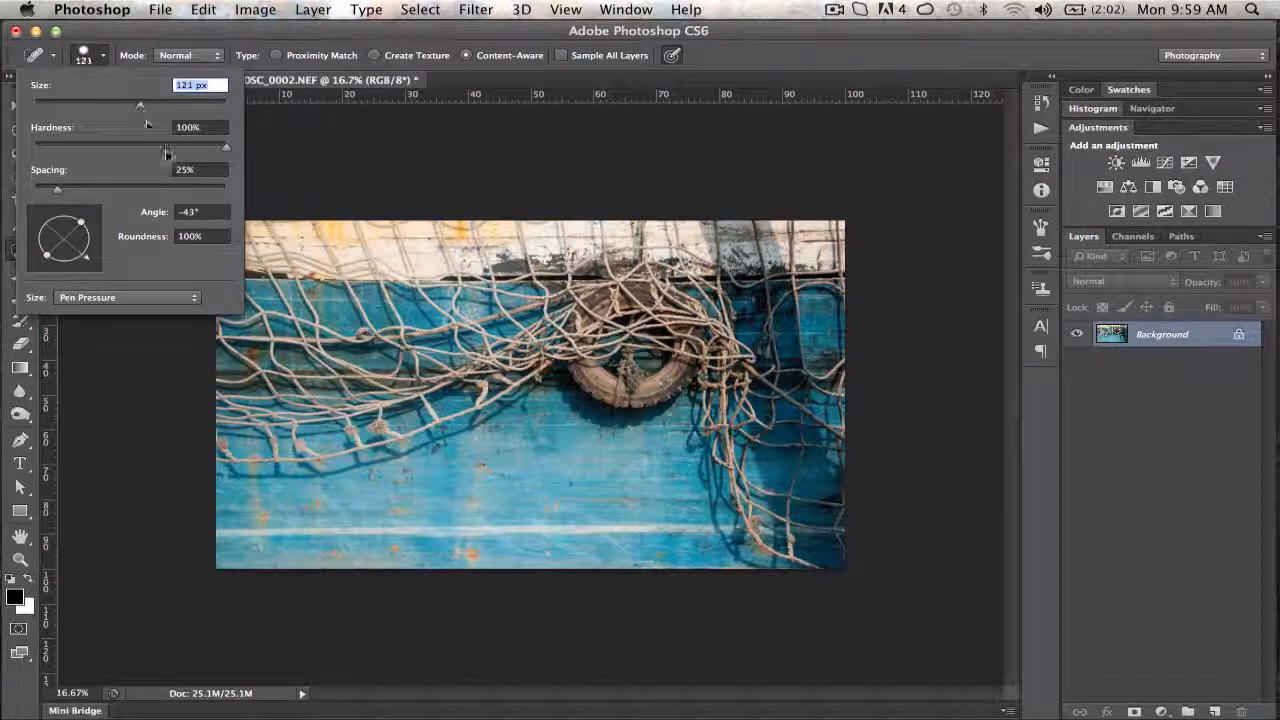
click(484, 466)
click(485, 467)
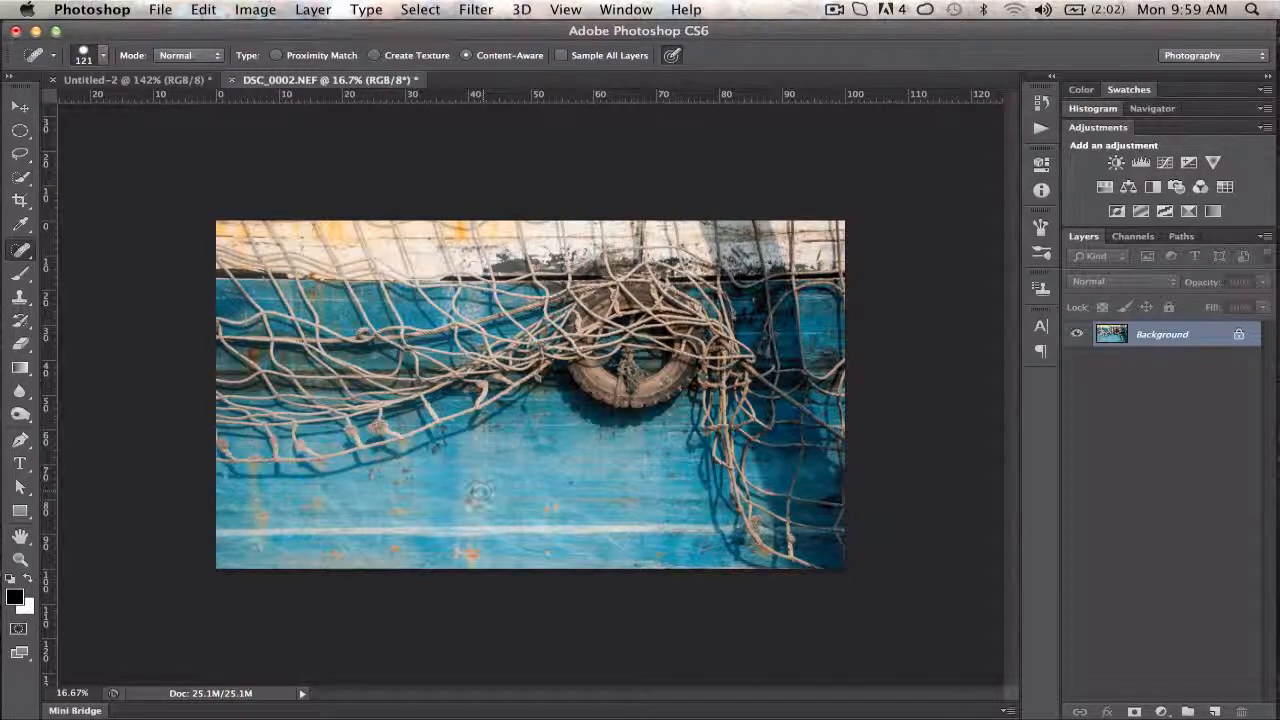
click(554, 510)
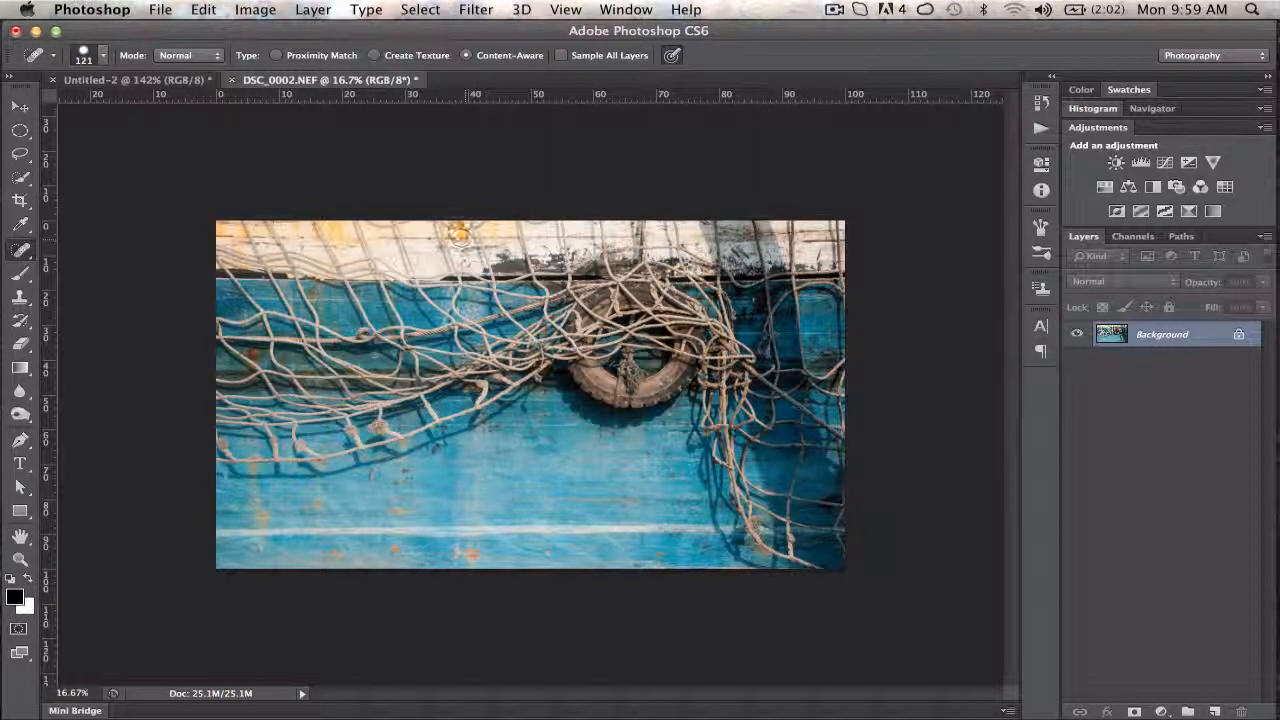
drag(461, 226, 464, 274)
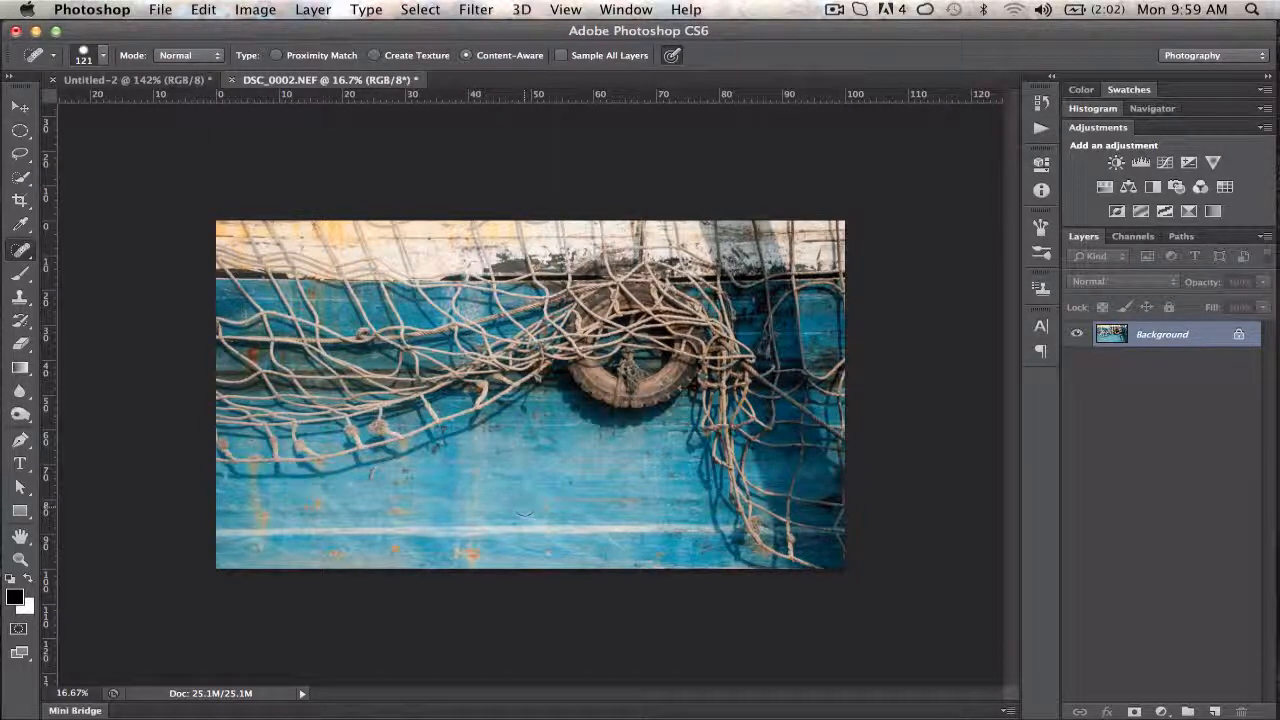
Try the Brush tool by painting a black 500 px stroke across the blue hull below the net, and undo it
click(20, 274)
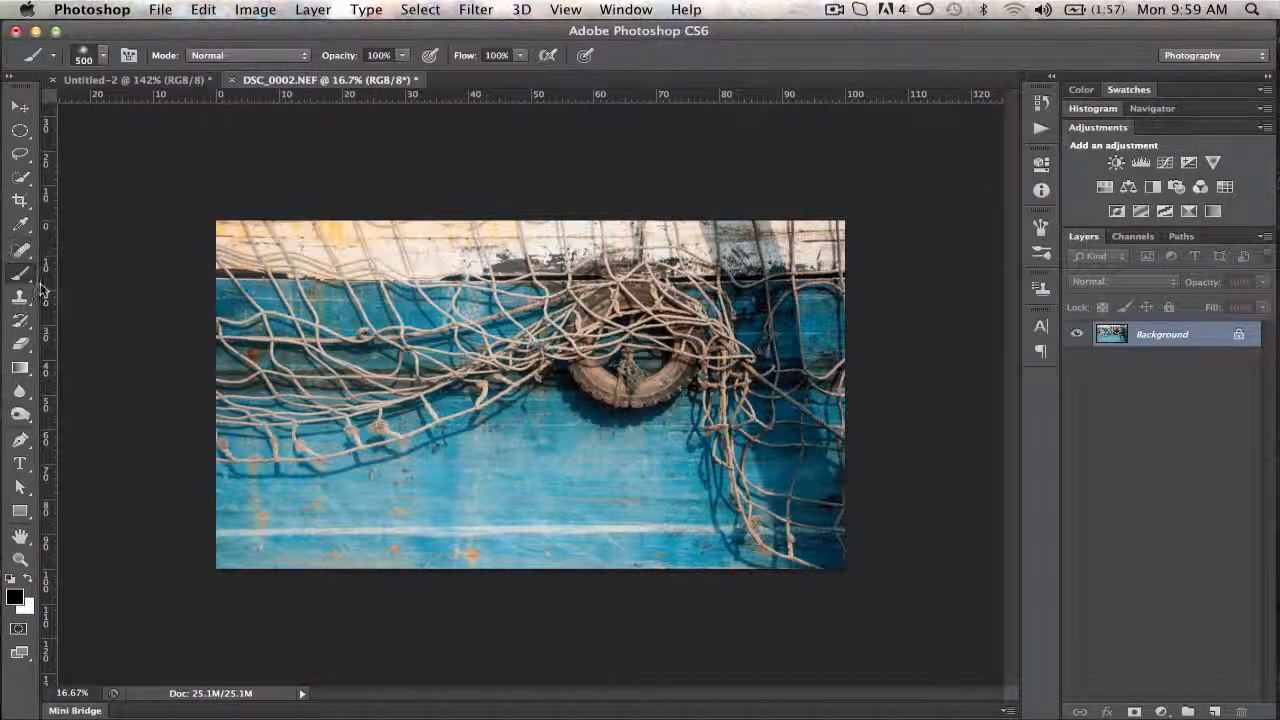
click(28, 577)
click(29, 578)
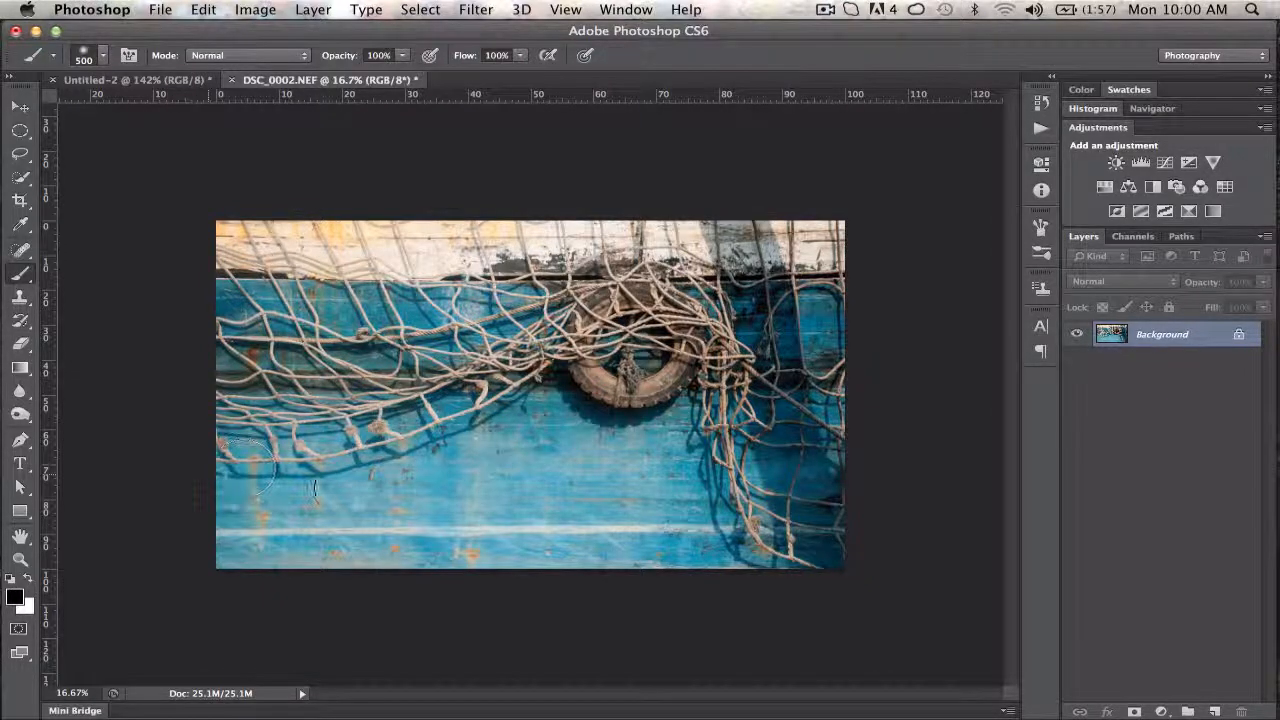
drag(338, 486, 515, 442)
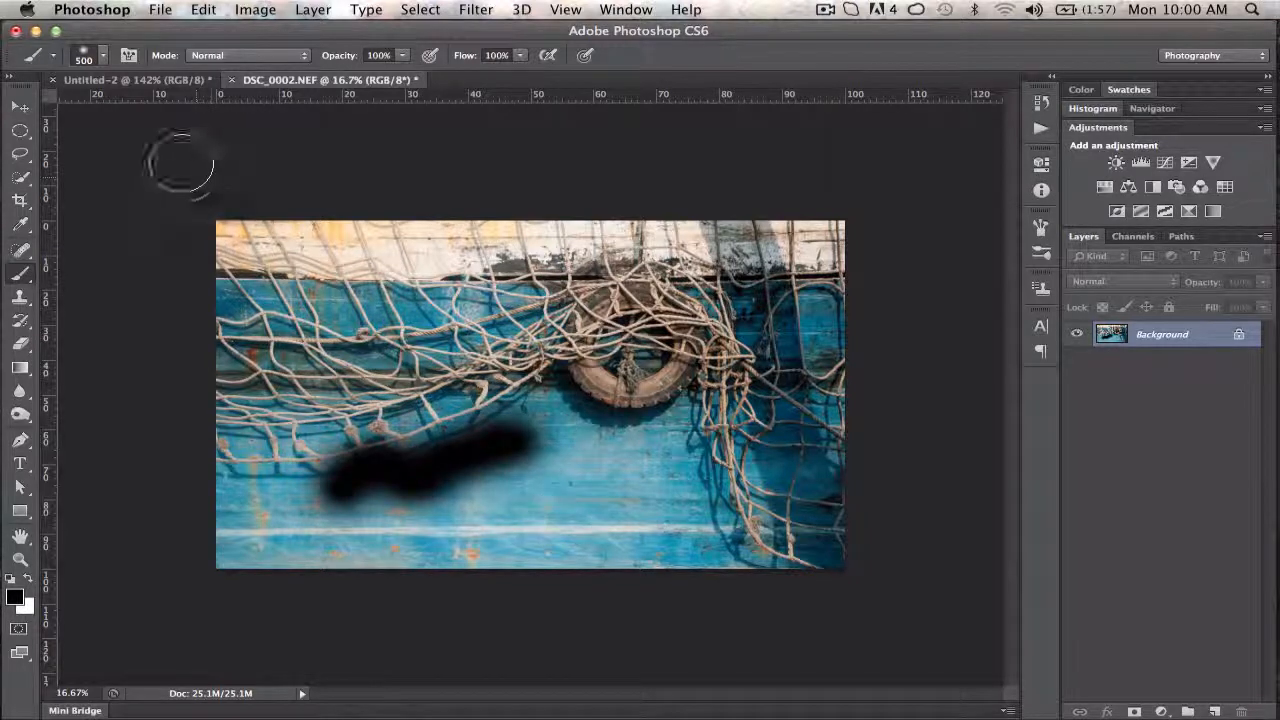
key(super+z)
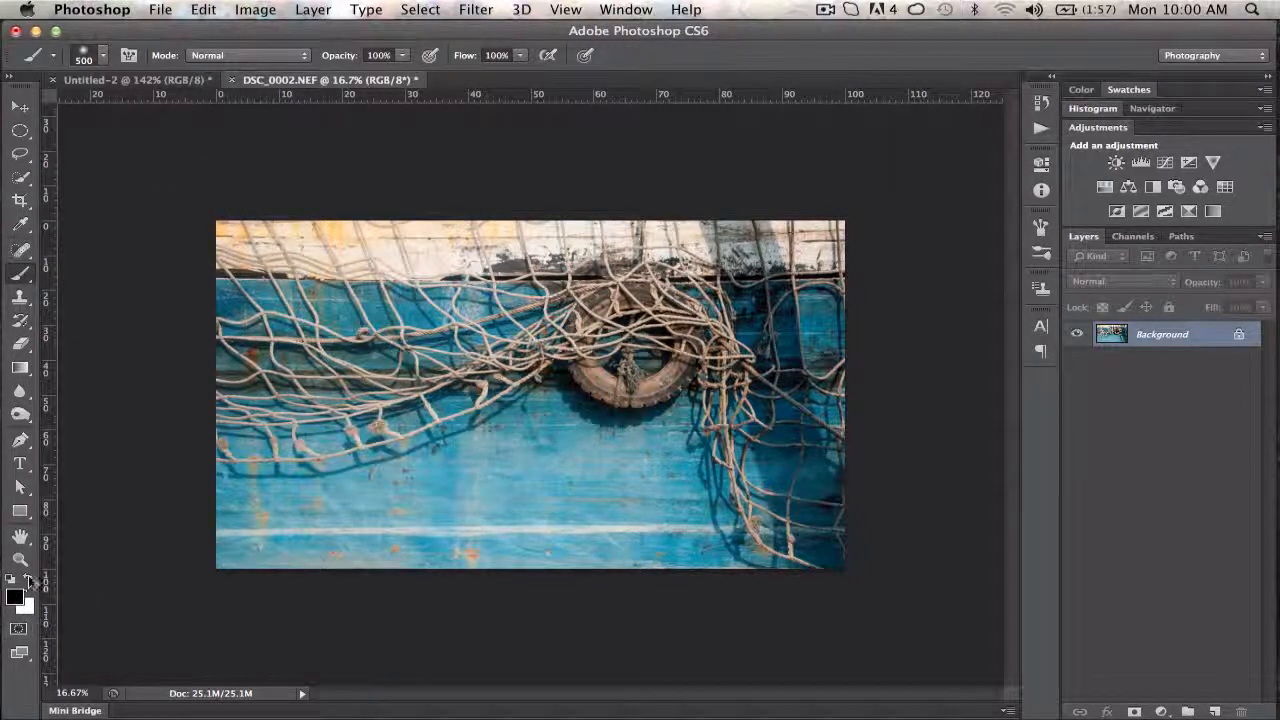
Swap the foreground colour to white, paint a trial stroke across the blue hull, and undo the stroke
click(28, 578)
mouse_move(372, 490)
mouse_down()
mouse_move(386, 478)
mouse_move(510, 478)
mouse_up()
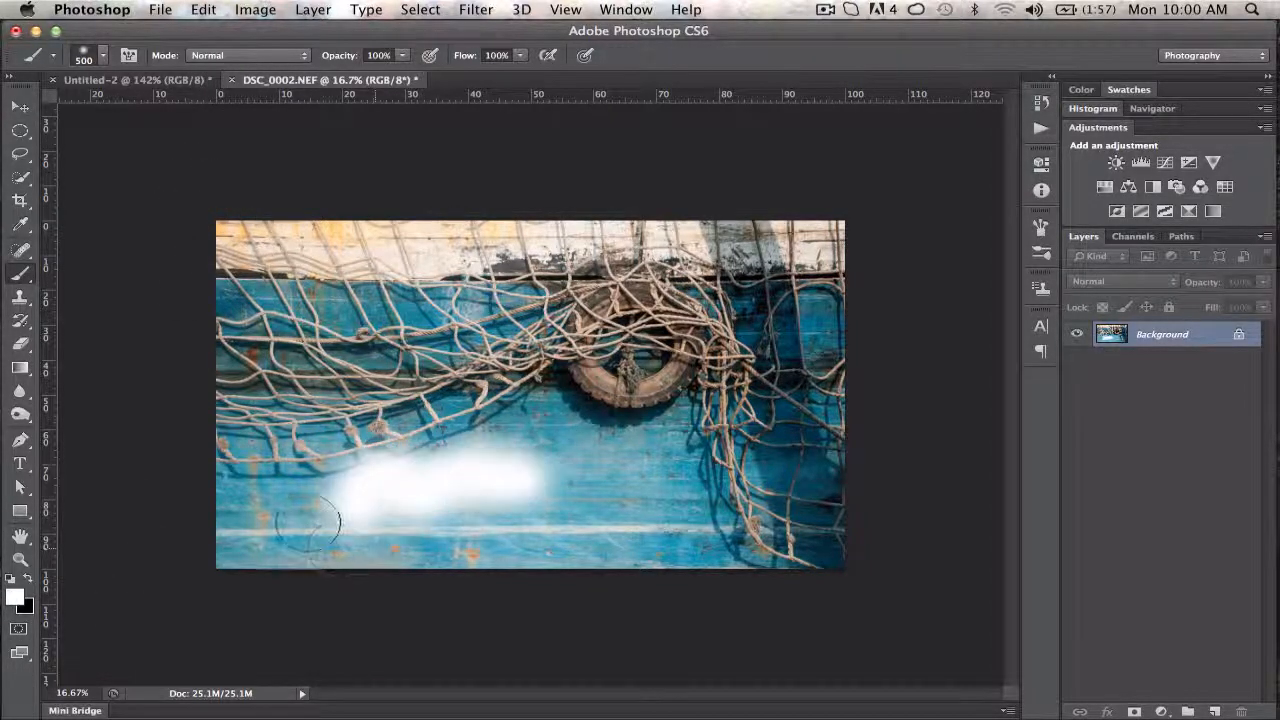
key(super+z)
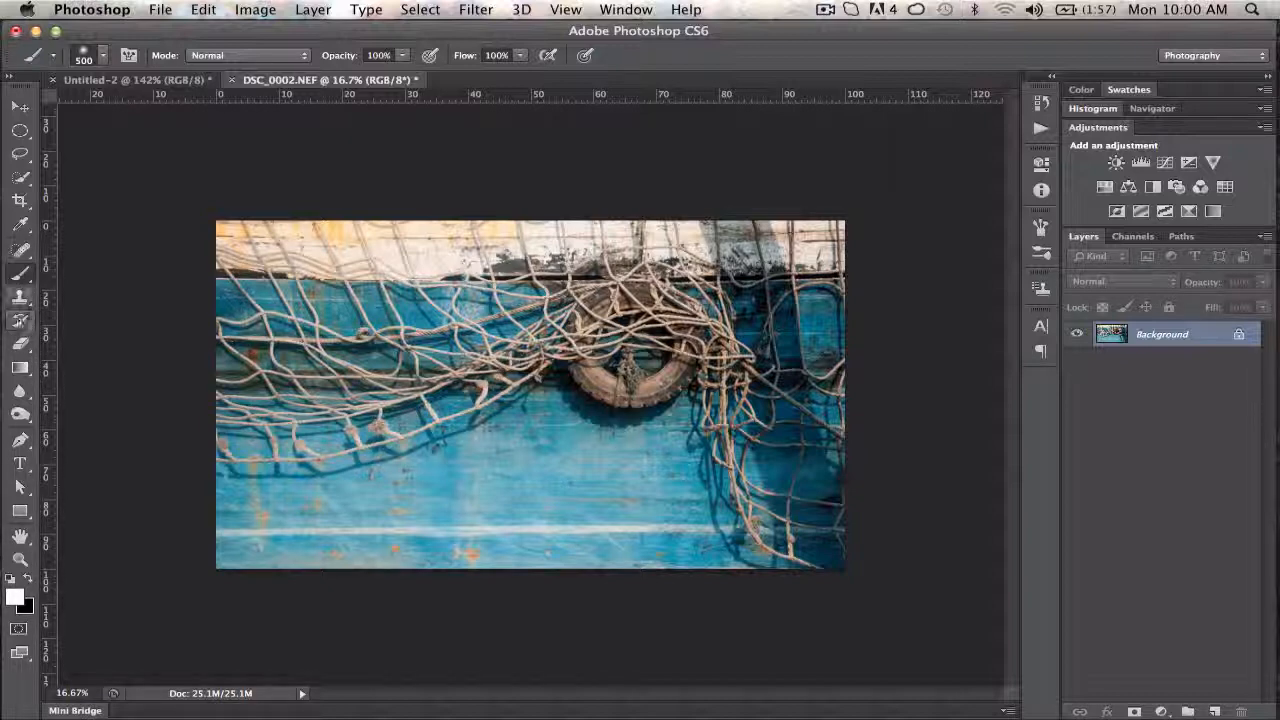
Select the Clone Stamp tool and set its brush size to 148 px
click(20, 298)
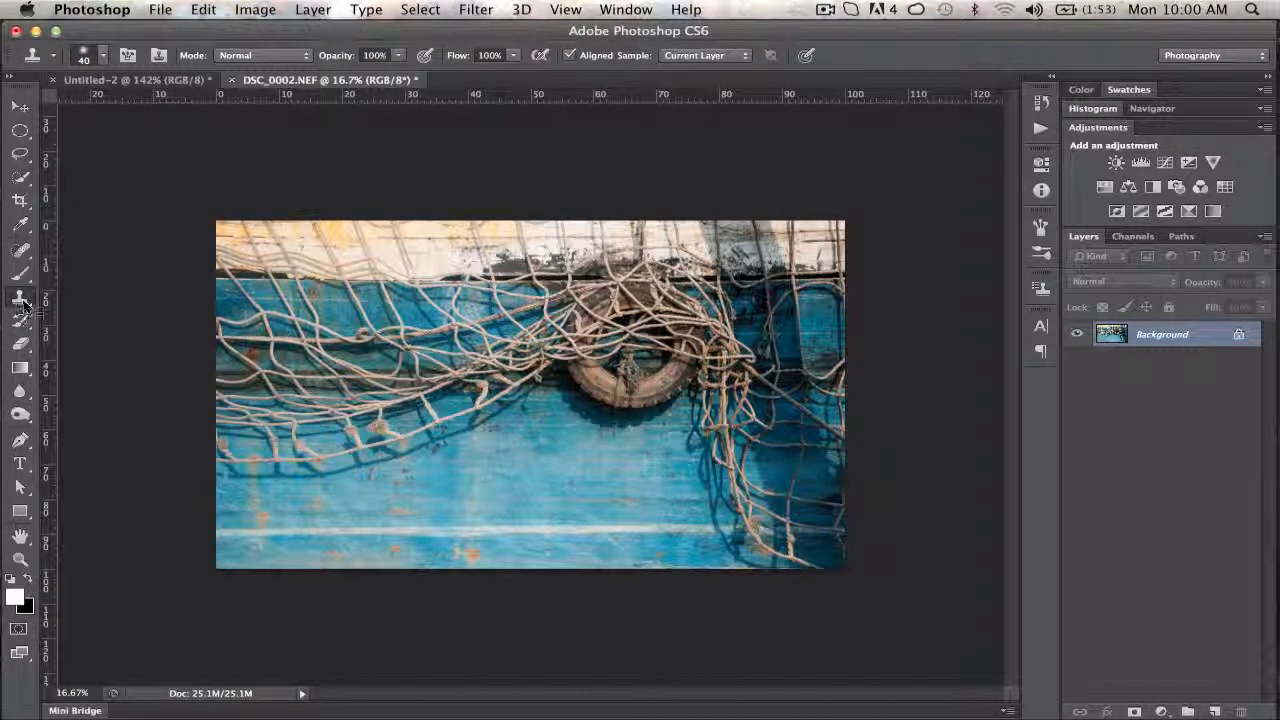
click(22, 303)
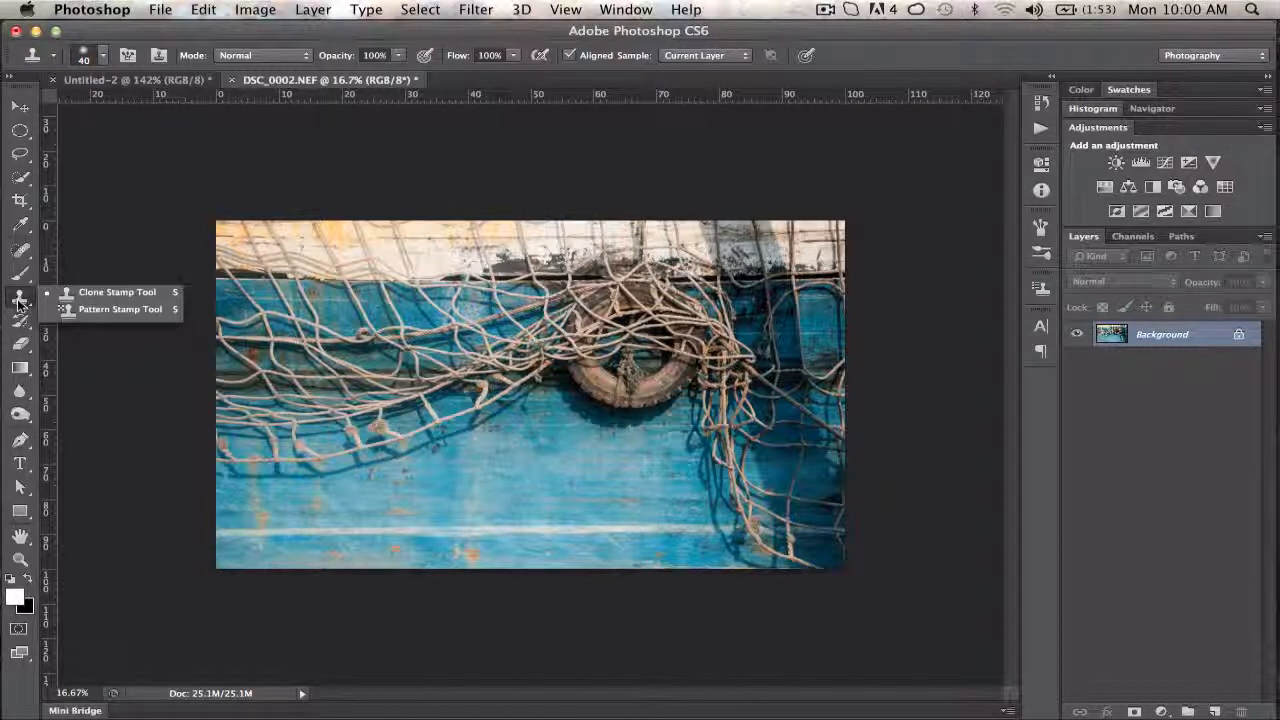
click(20, 302)
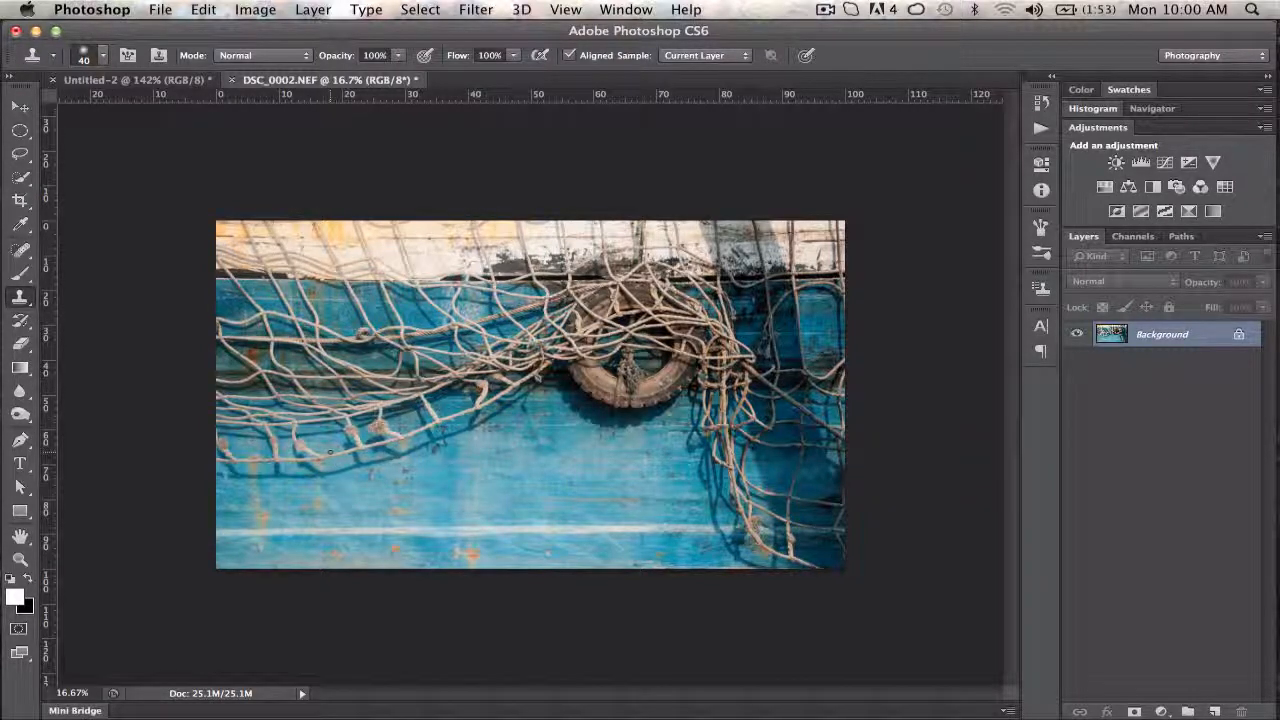
click(103, 55)
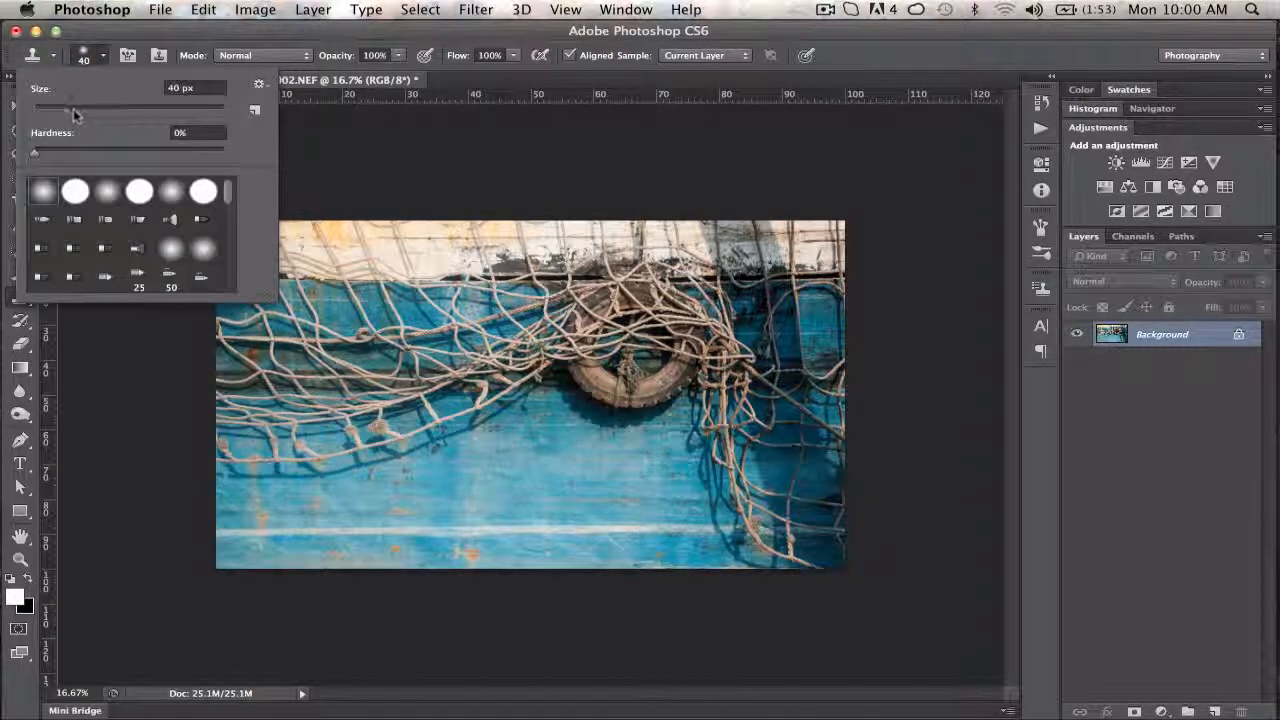
drag(78, 110, 154, 111)
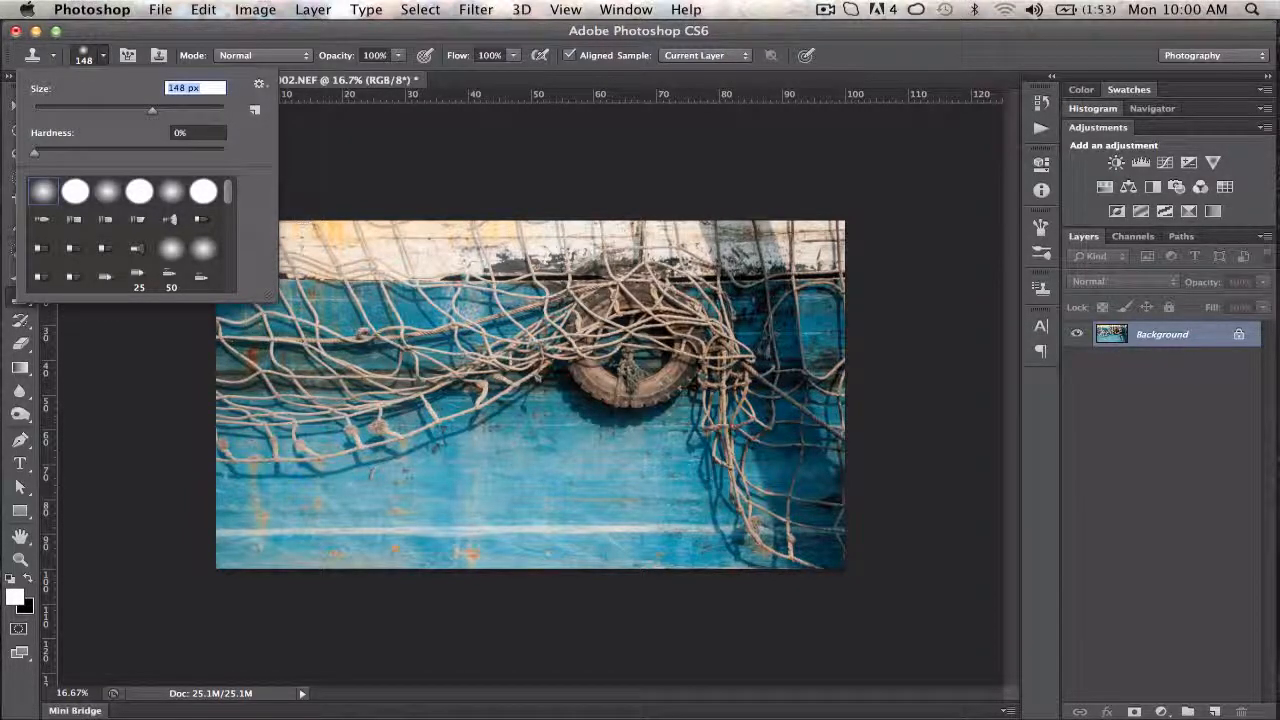
key(BackSpace)
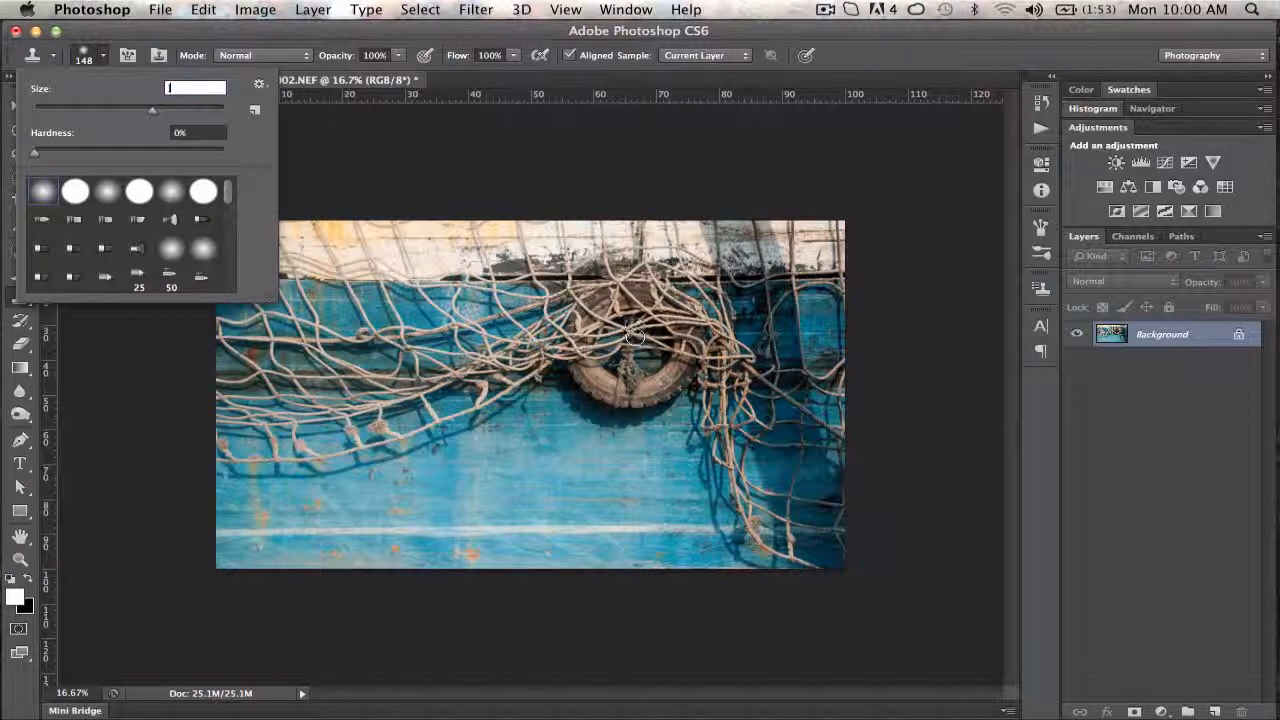
key(BackSpace)
key(BackSpace)
key(BackSpace)
key(BackSpace)
click(102, 57)
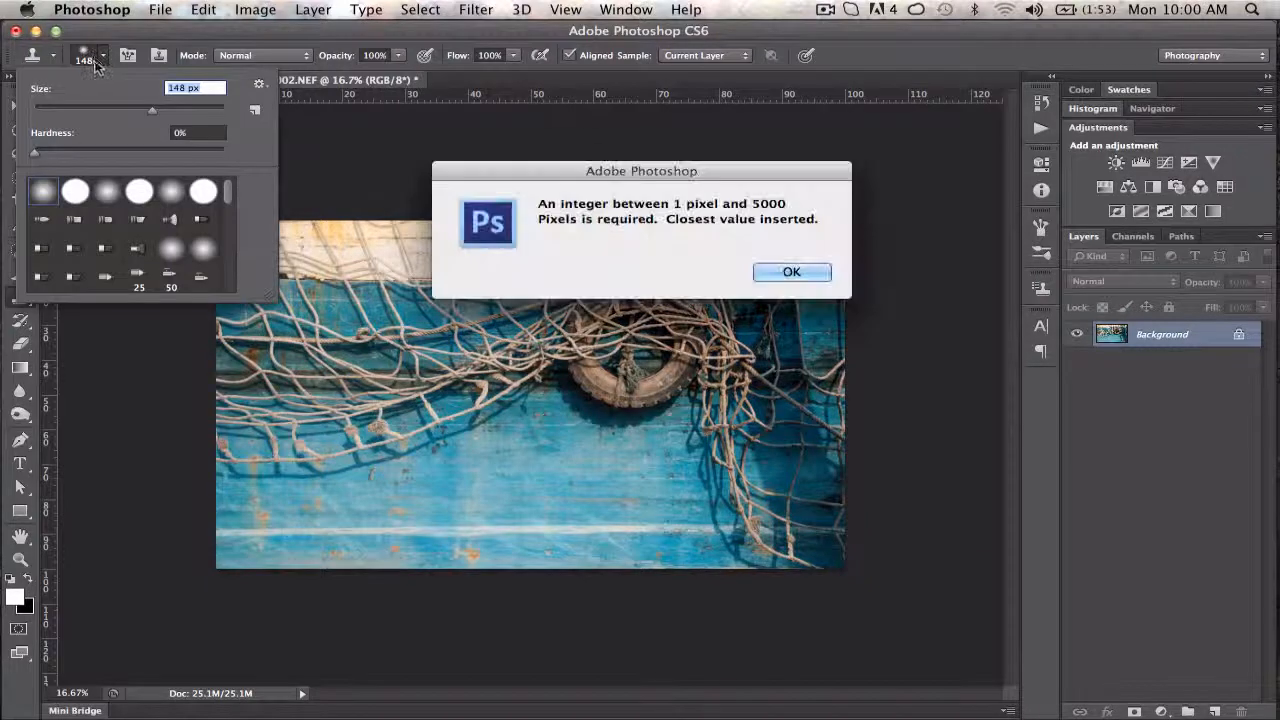
click(785, 271)
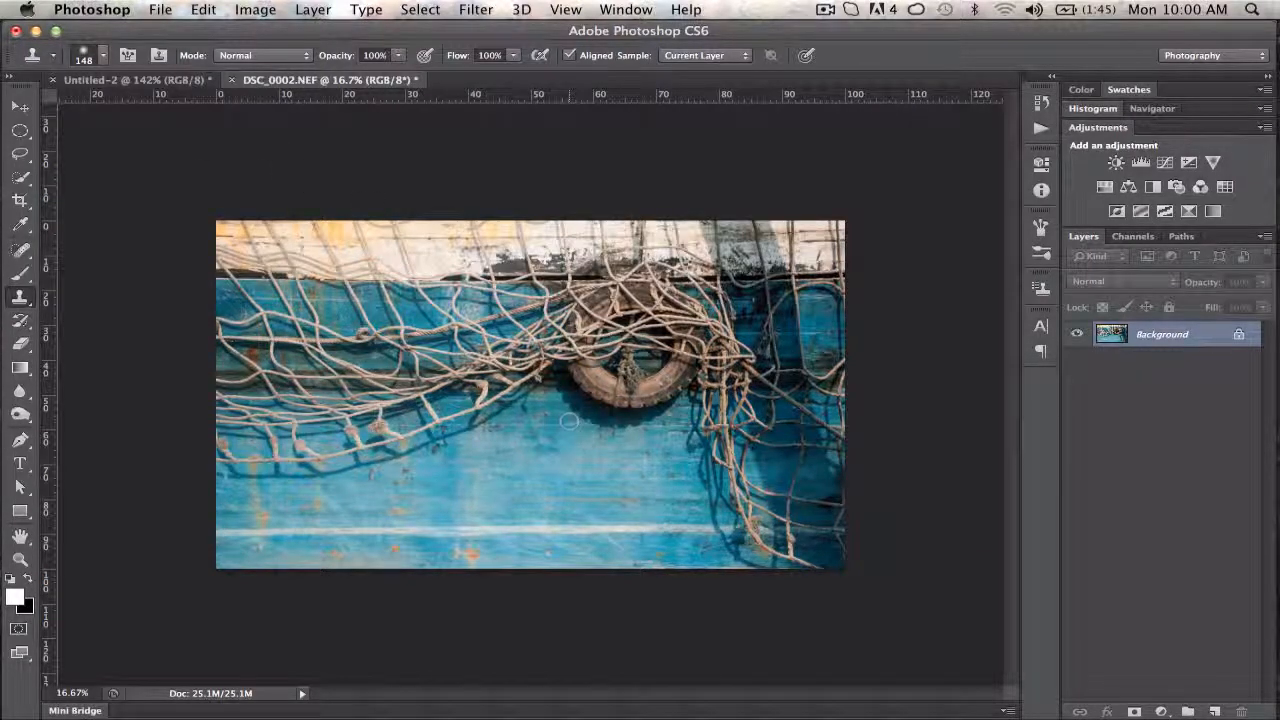
Enlarge the Clone Stamp brush to 700 px
key(bracketright)
key(bracketright)
key(bracketright)
key(bracketright)
key(bracketright)
key(bracketright)
key(bracketright)
key(bracketright)
key(bracketright)
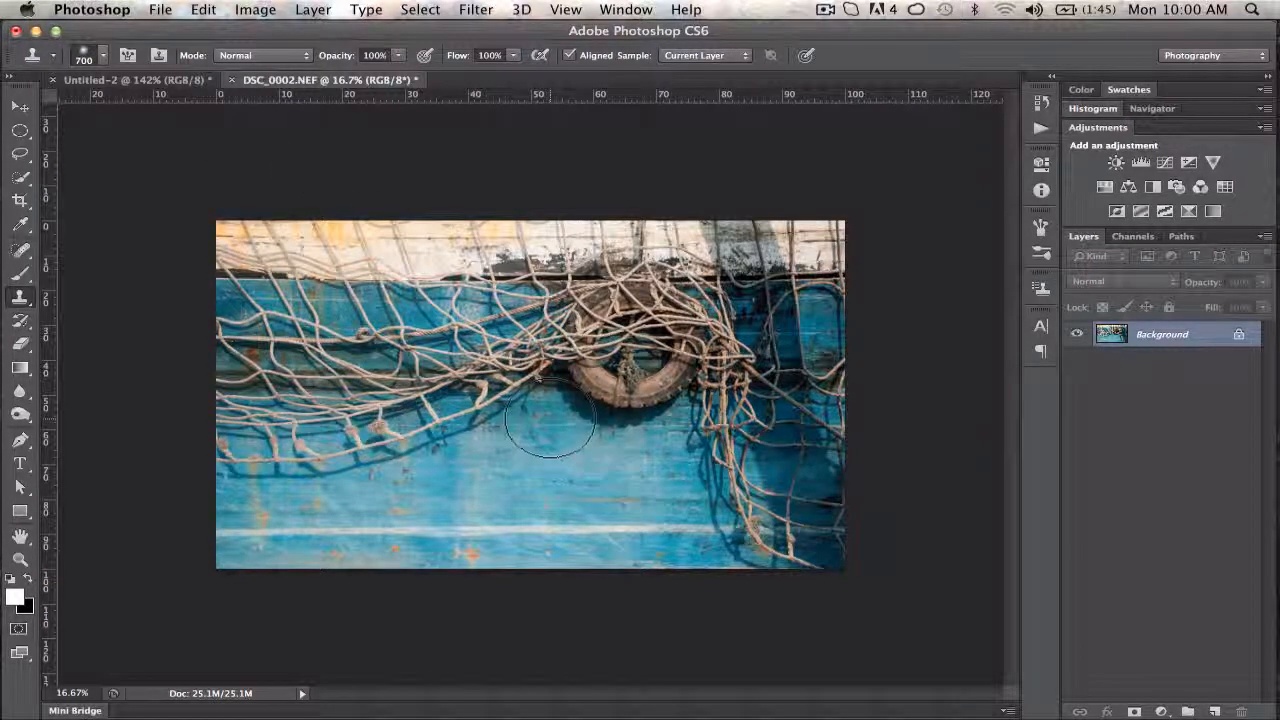
key(bracketright)
key(bracketright)
key(bracketright)
key(bracketright)
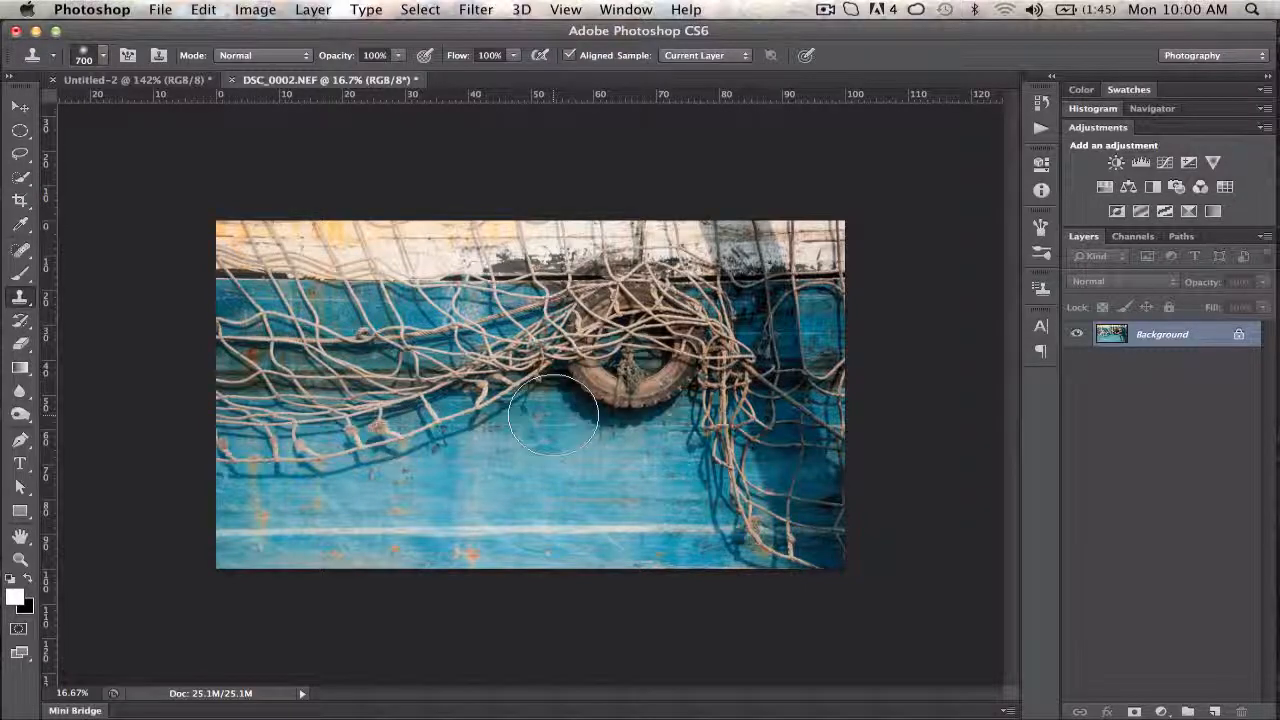
Reduce the Clone Stamp brush to 250 px
key(bracketleft)
key(bracketleft)
key(bracketleft)
key(bracketleft)
key(bracketleft)
key(bracketleft)
key(bracketleft)
key(bracketleft)
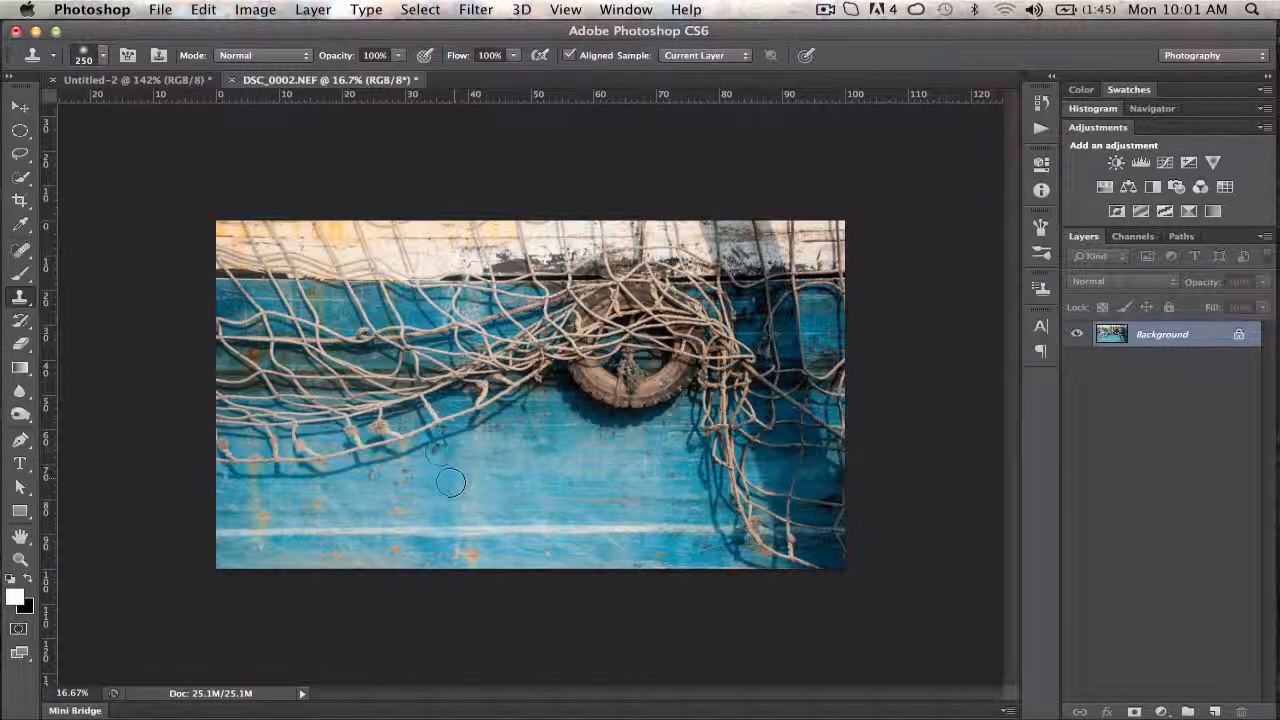
Sample the net's lower rope and clone it onto the blue hull just below, and undo the last clone stroke
alt+click(460, 412)
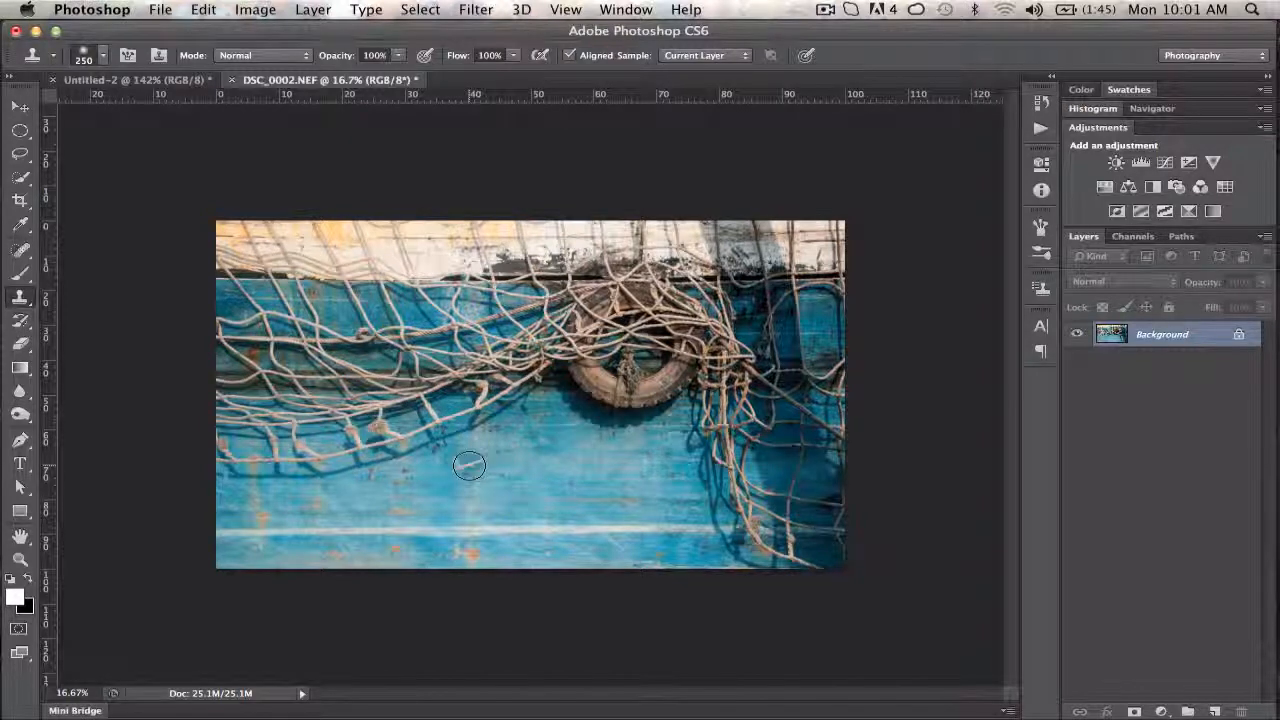
mouse_move(479, 457)
mouse_down()
mouse_move(539, 426)
mouse_move(407, 479)
mouse_move(456, 459)
mouse_move(430, 480)
mouse_move(336, 494)
mouse_move(366, 495)
mouse_up()
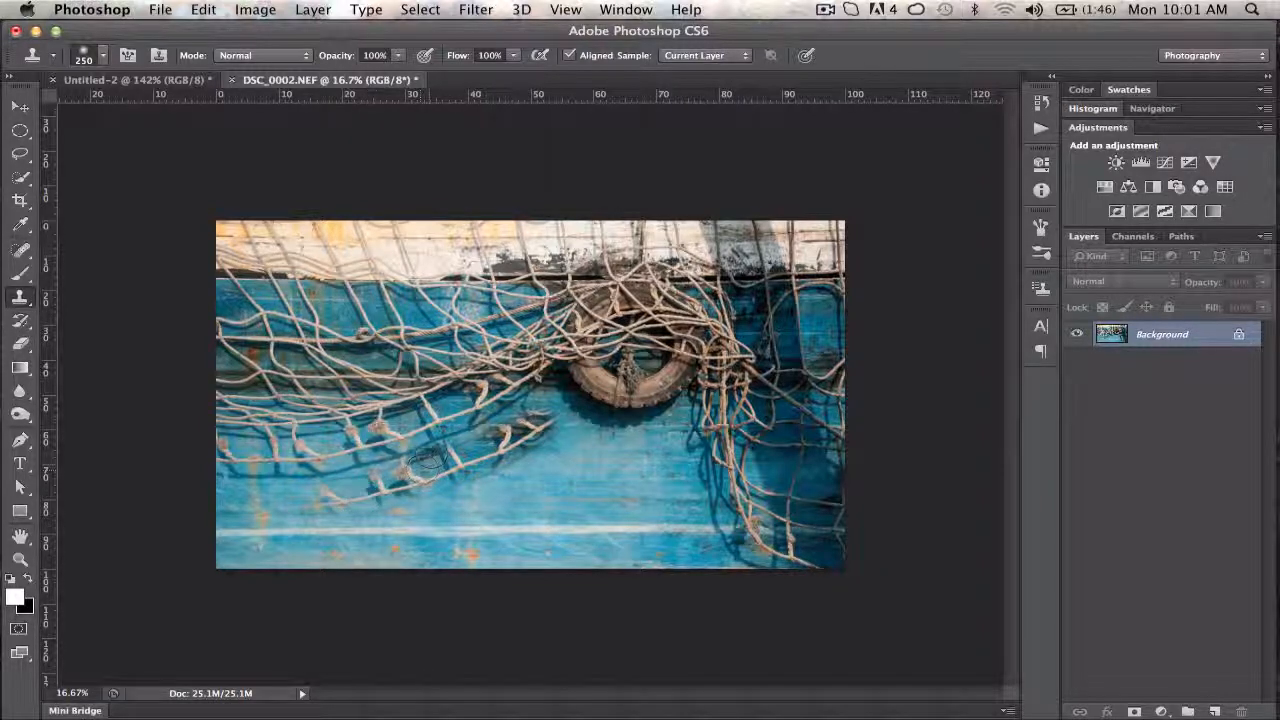
key(super+z)
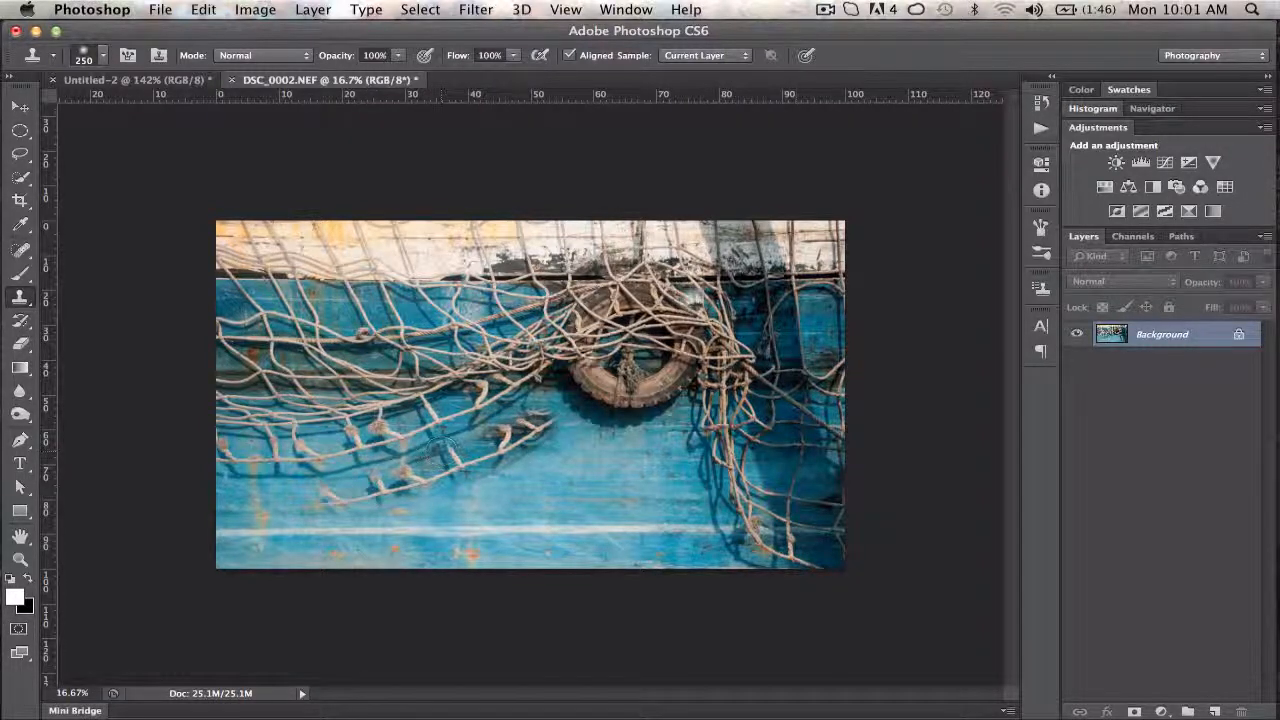
Step back through the history to the last Spot Healing Brush state to remove all the clone strokes
click(1041, 102)
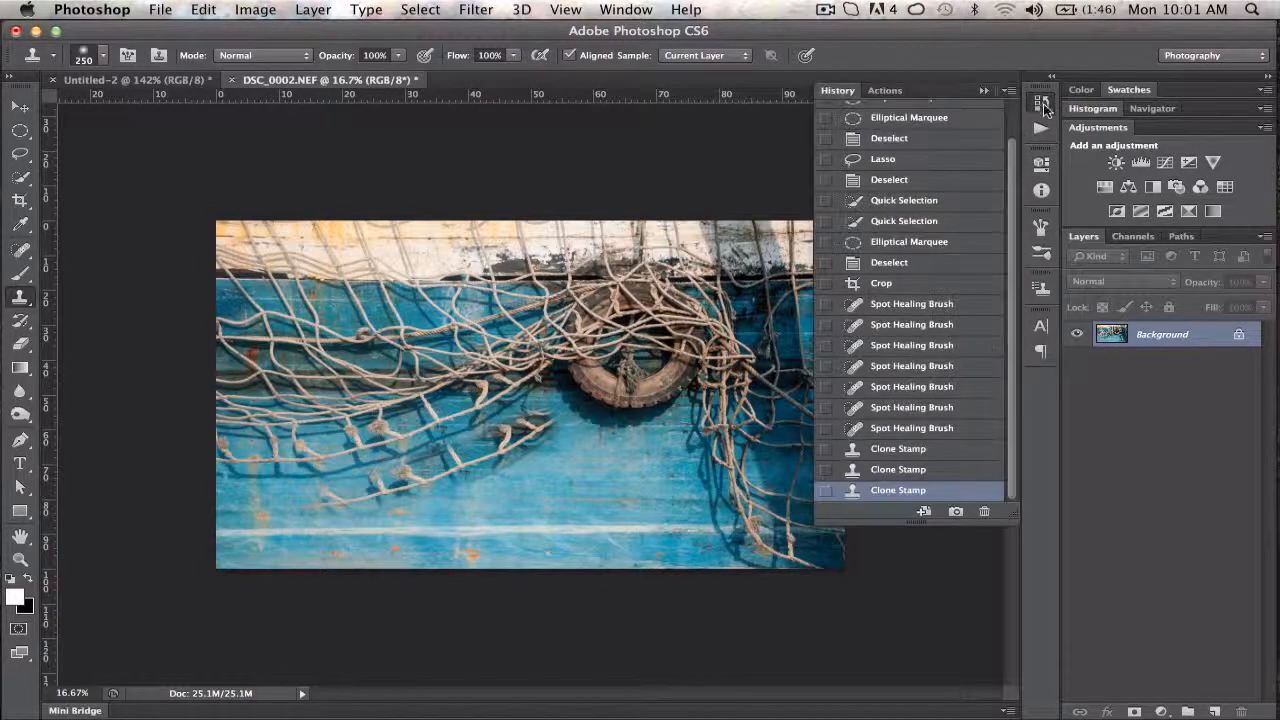
click(884, 470)
click(884, 449)
click(884, 430)
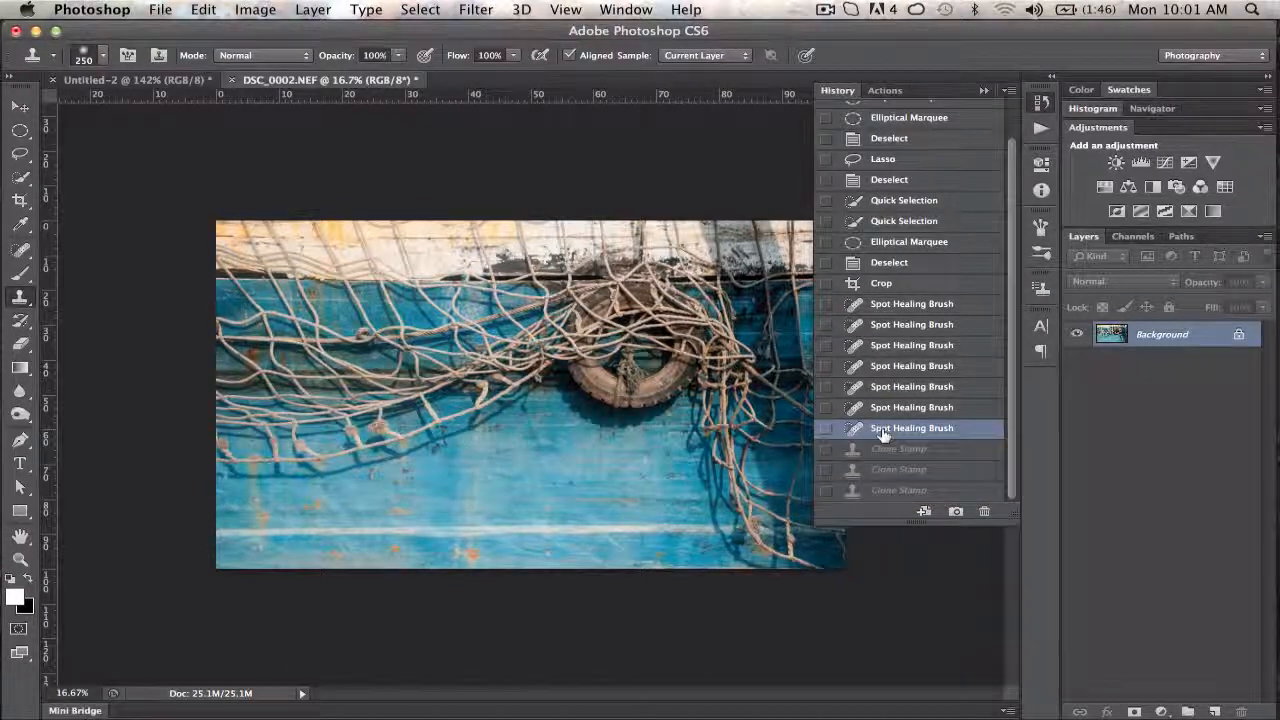
click(984, 90)
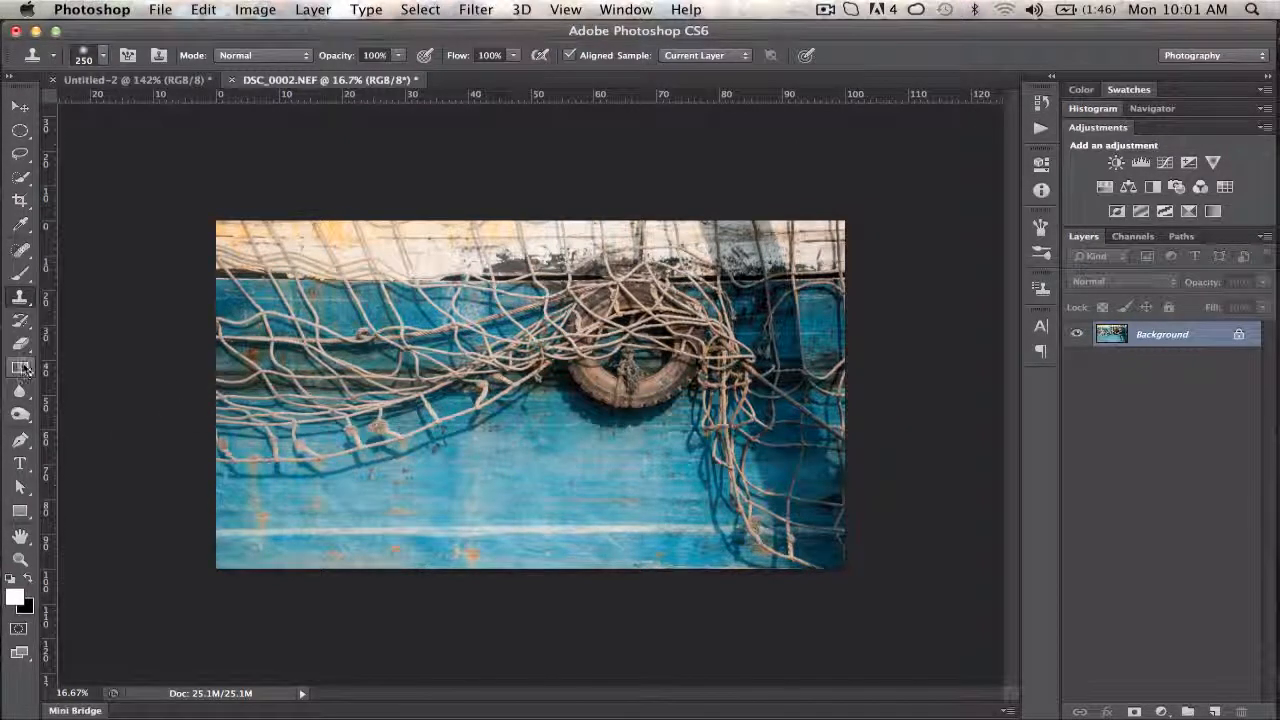
Select the Burn tool and show the Dodge and Sponge tools grouped with it
click(22, 418)
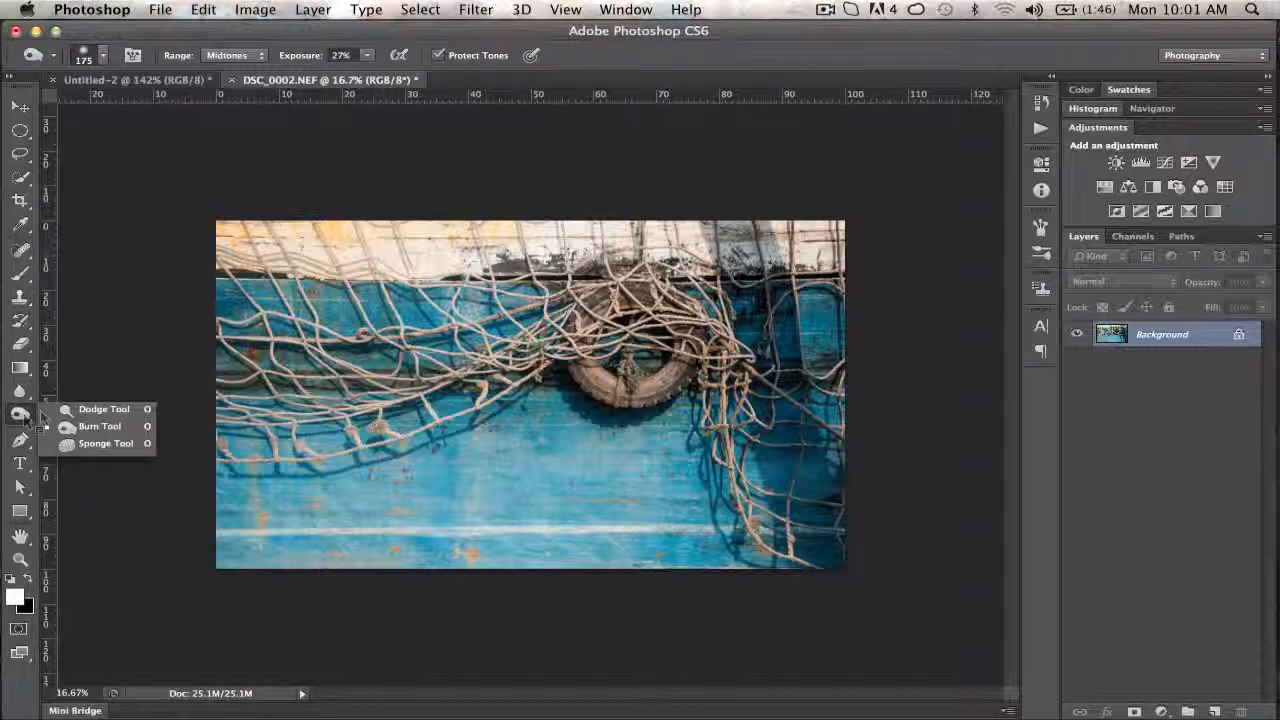
click(21, 420)
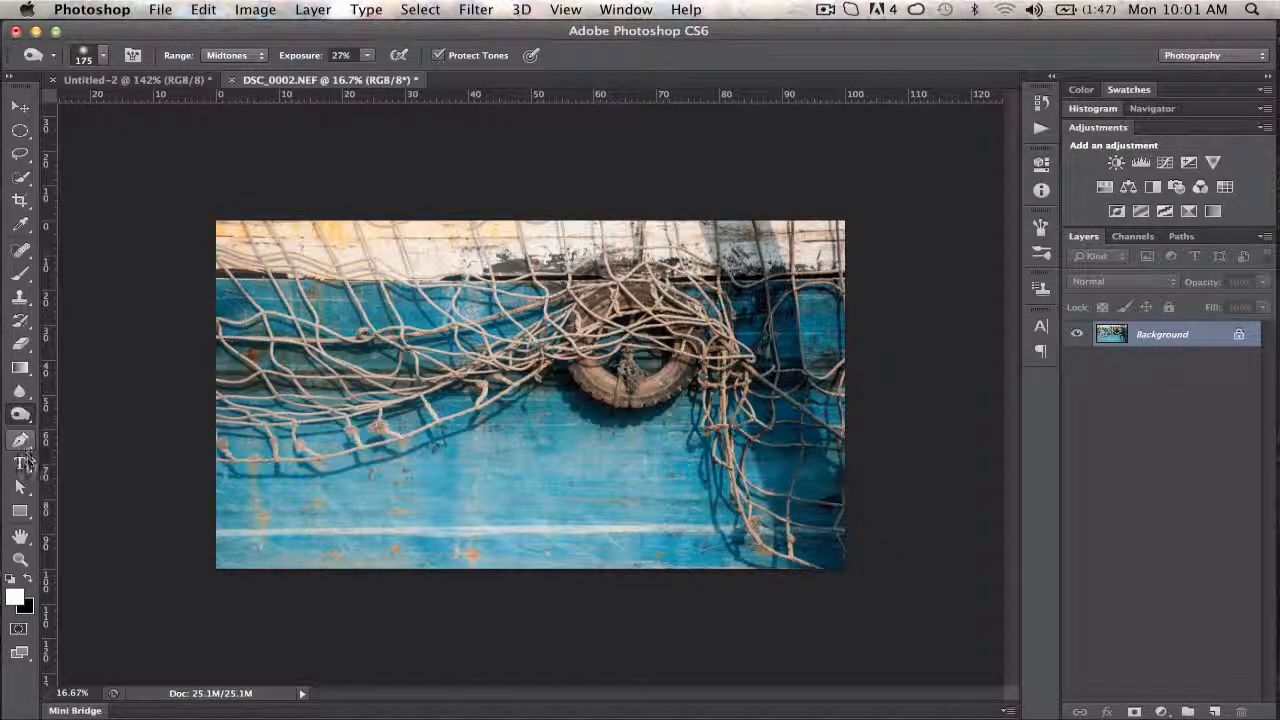
Swap the foreground and background colours back and forth several times
click(29, 579)
click(29, 579)
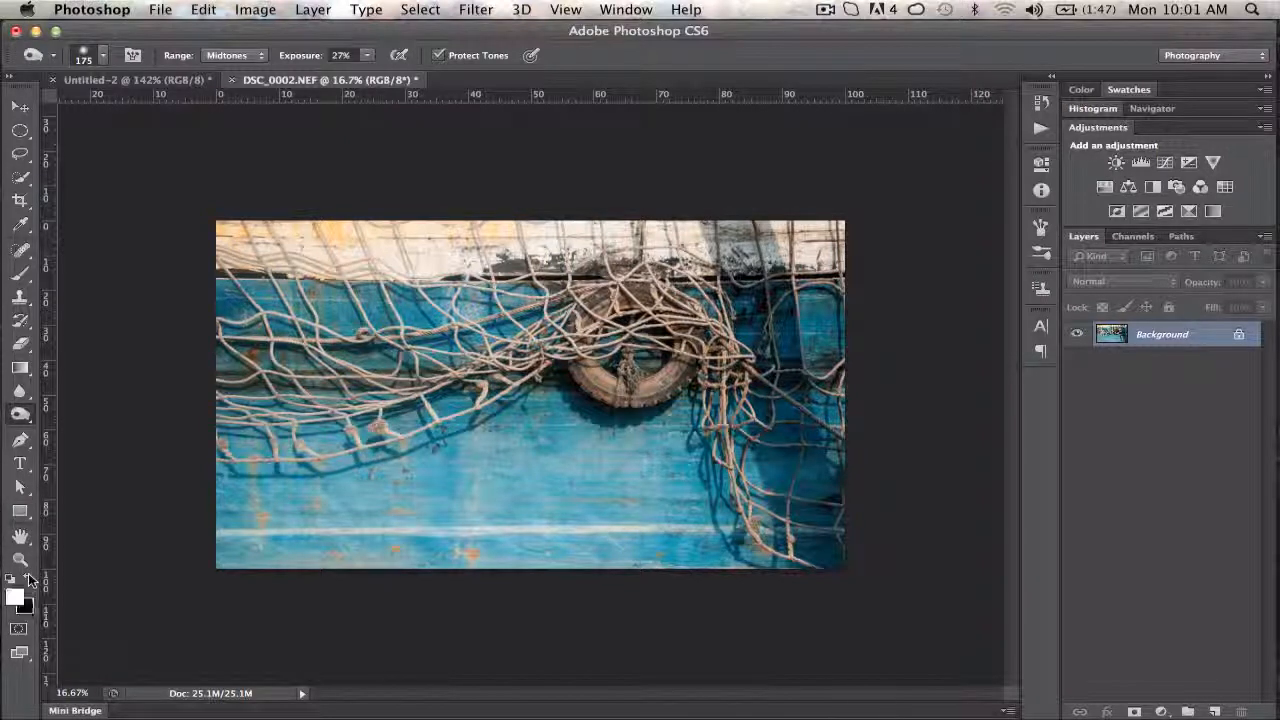
click(29, 578)
click(29, 578)
click(30, 578)
click(29, 578)
click(29, 578)
click(28, 578)
click(27, 579)
click(28, 579)
click(28, 579)
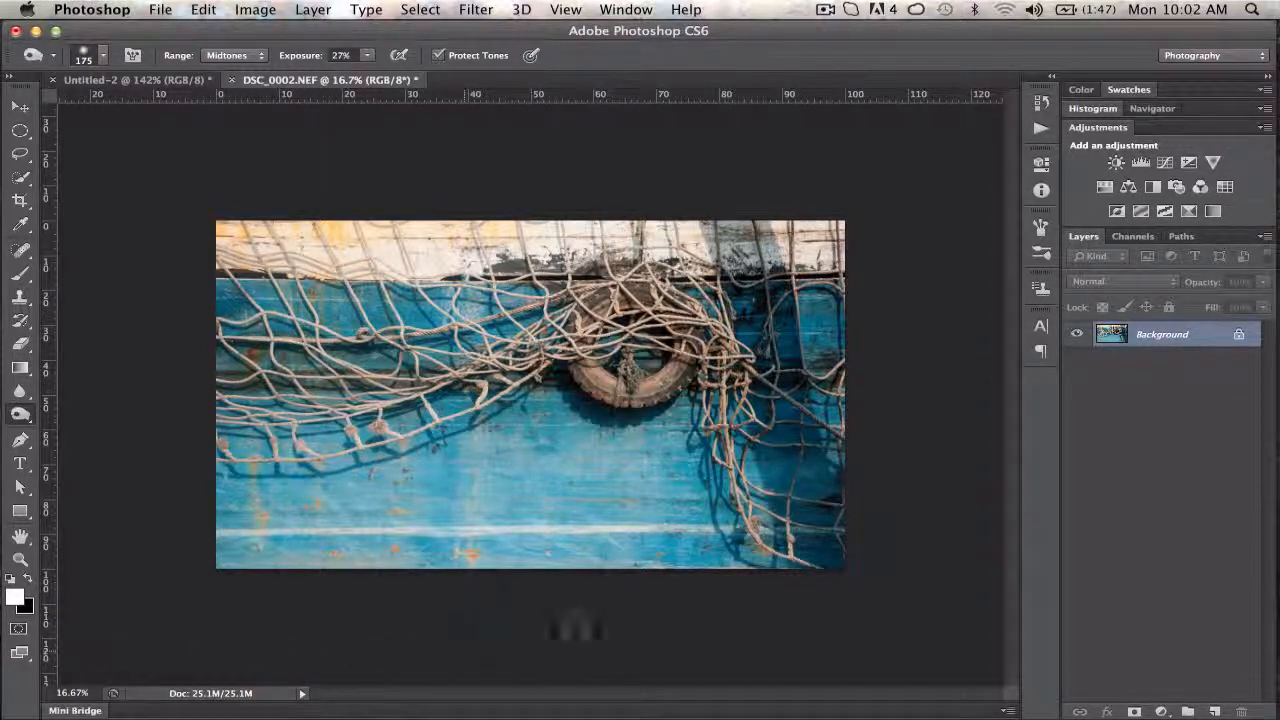
Expand the Histogram and Swatches panels, and collapse and re-expand the Adjustments panel
double_click(1168, 128)
double_click(1198, 110)
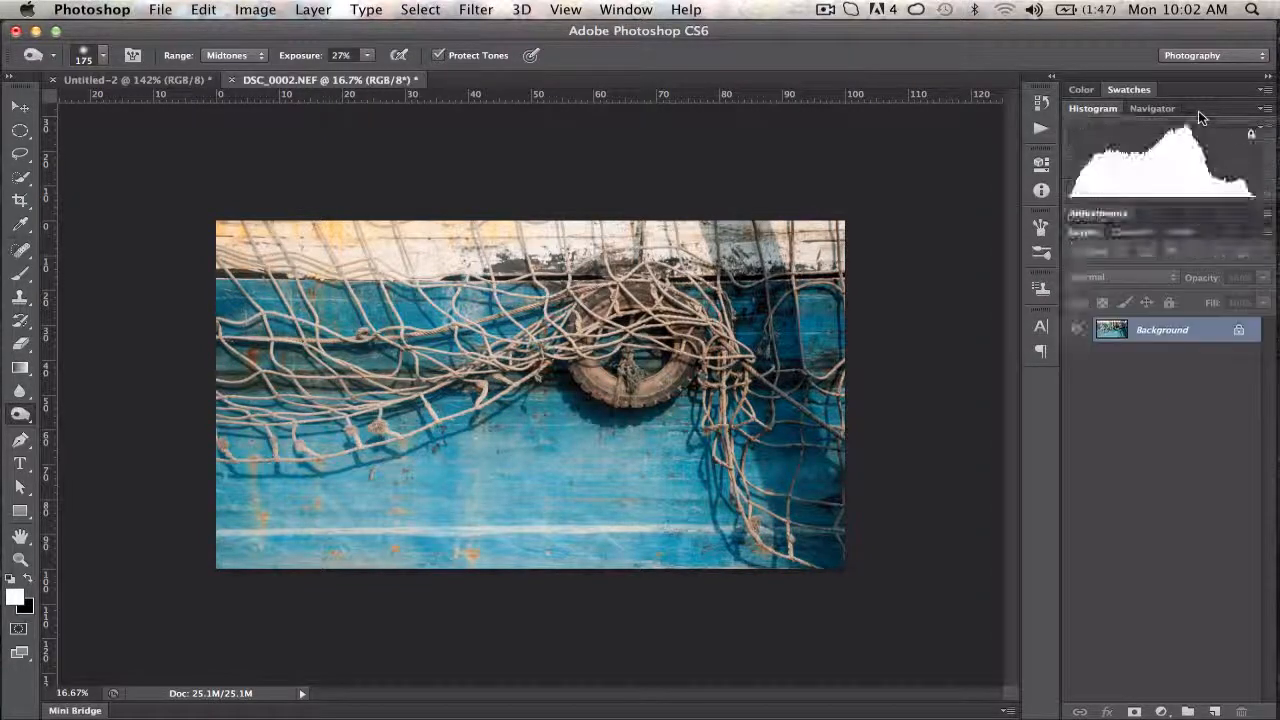
double_click(1190, 90)
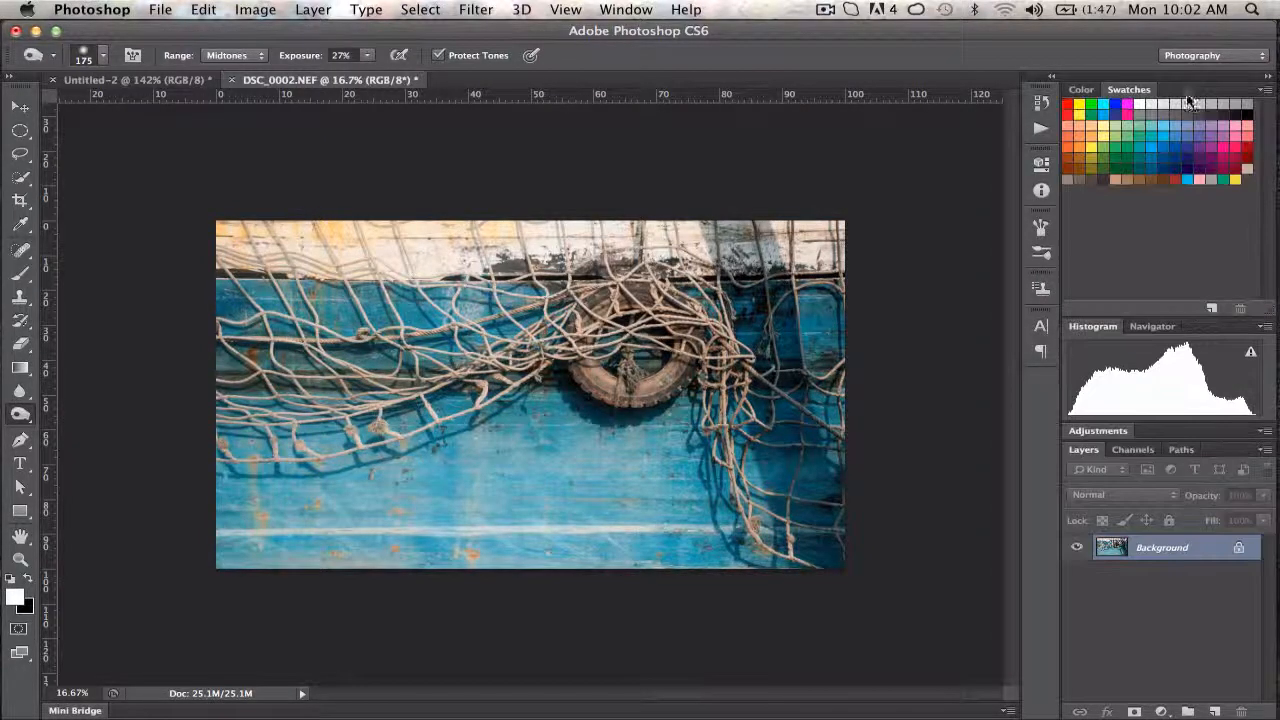
double_click(1182, 432)
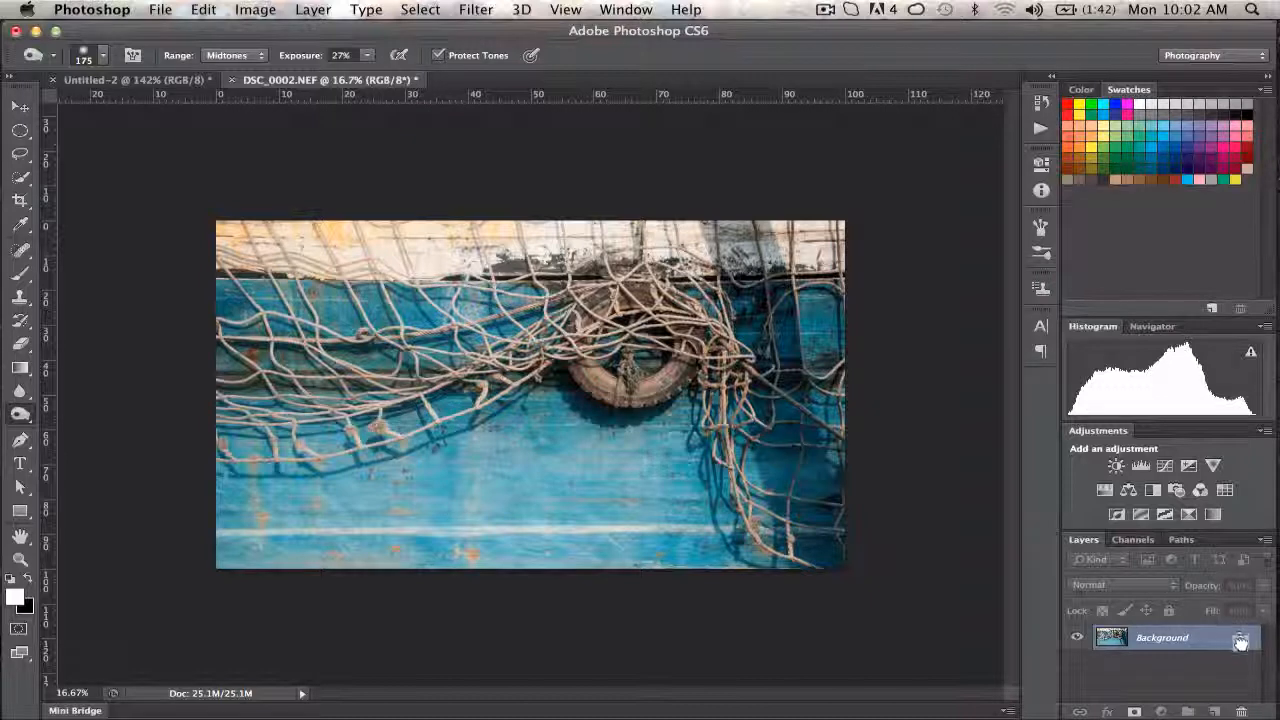
Unlock the Background layer so it becomes a regular layer, and duplicate it
drag(1240, 641, 1241, 712)
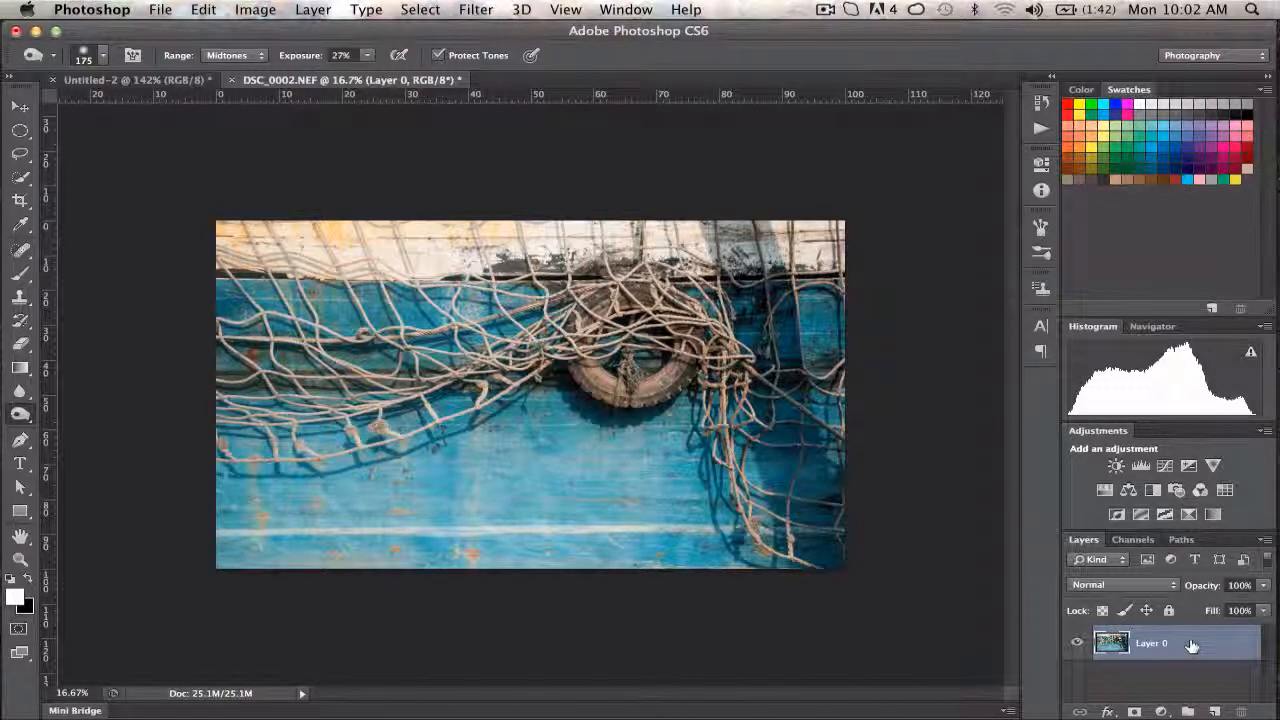
drag(1182, 642, 1188, 711)
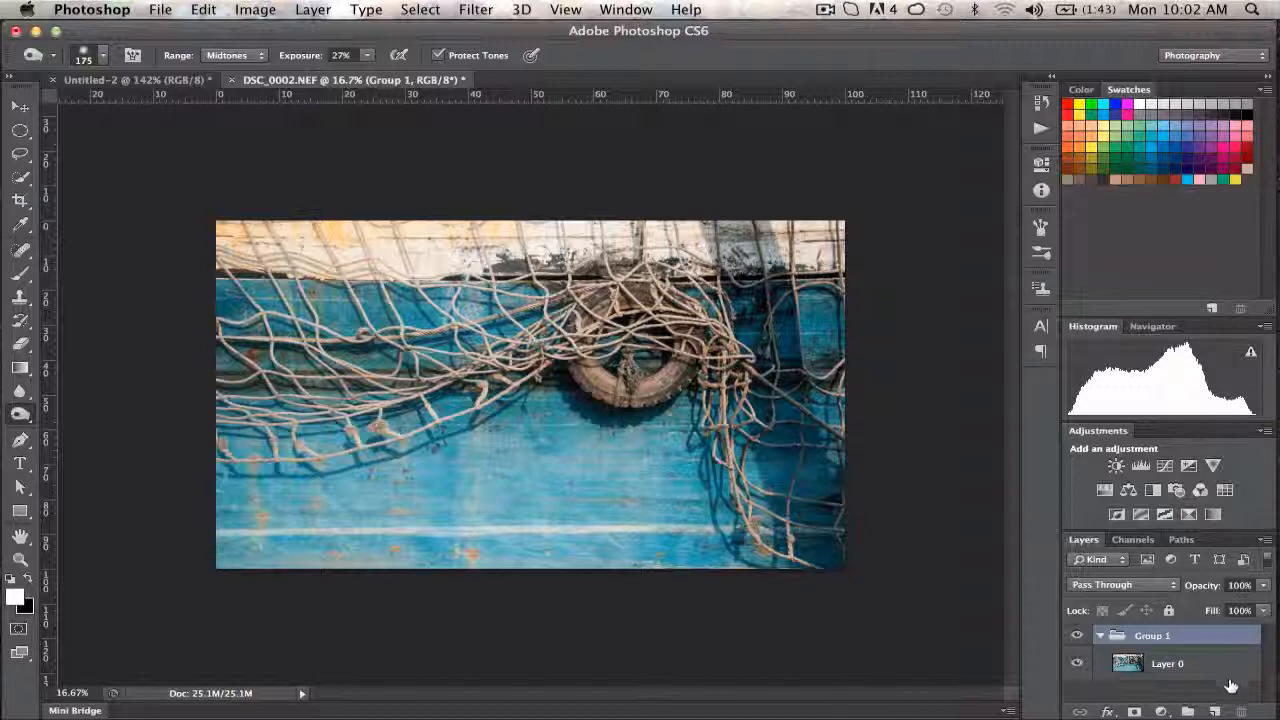
key(super+z)
drag(1221, 646, 1216, 706)
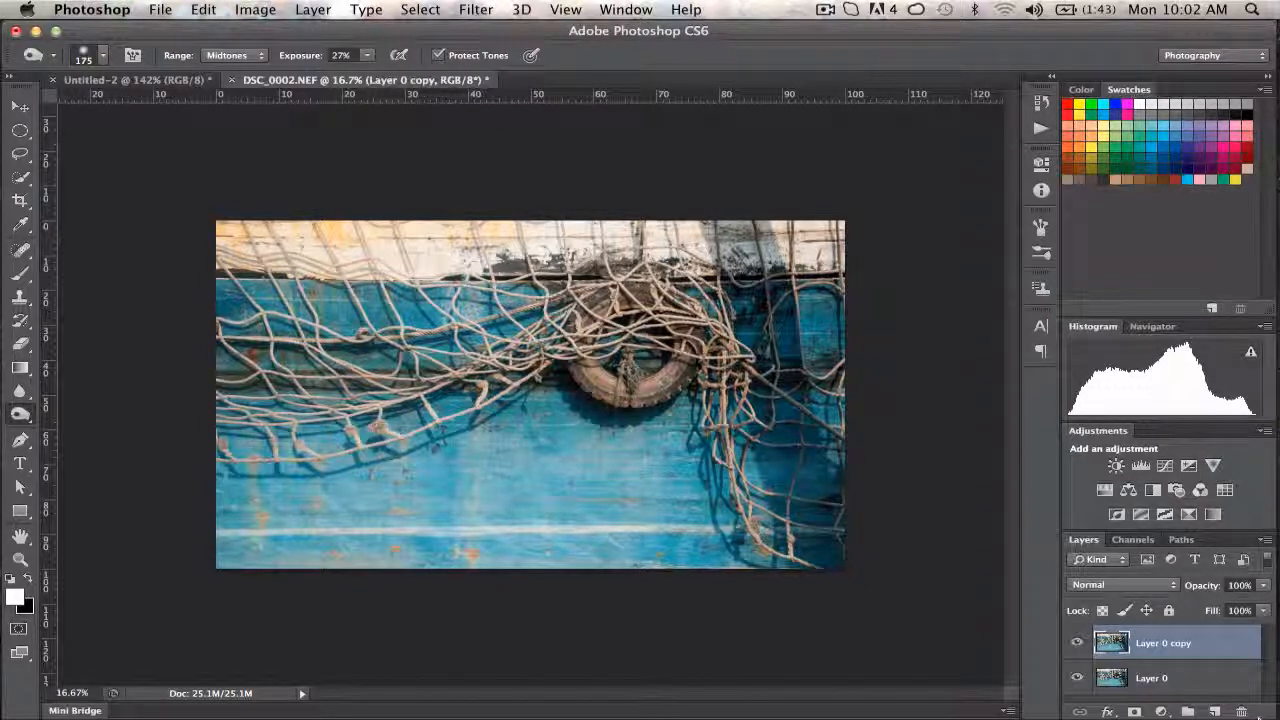
Add a new empty layer above the duplicated photo layer, and detach the Layers panel from its dock
click(1214, 711)
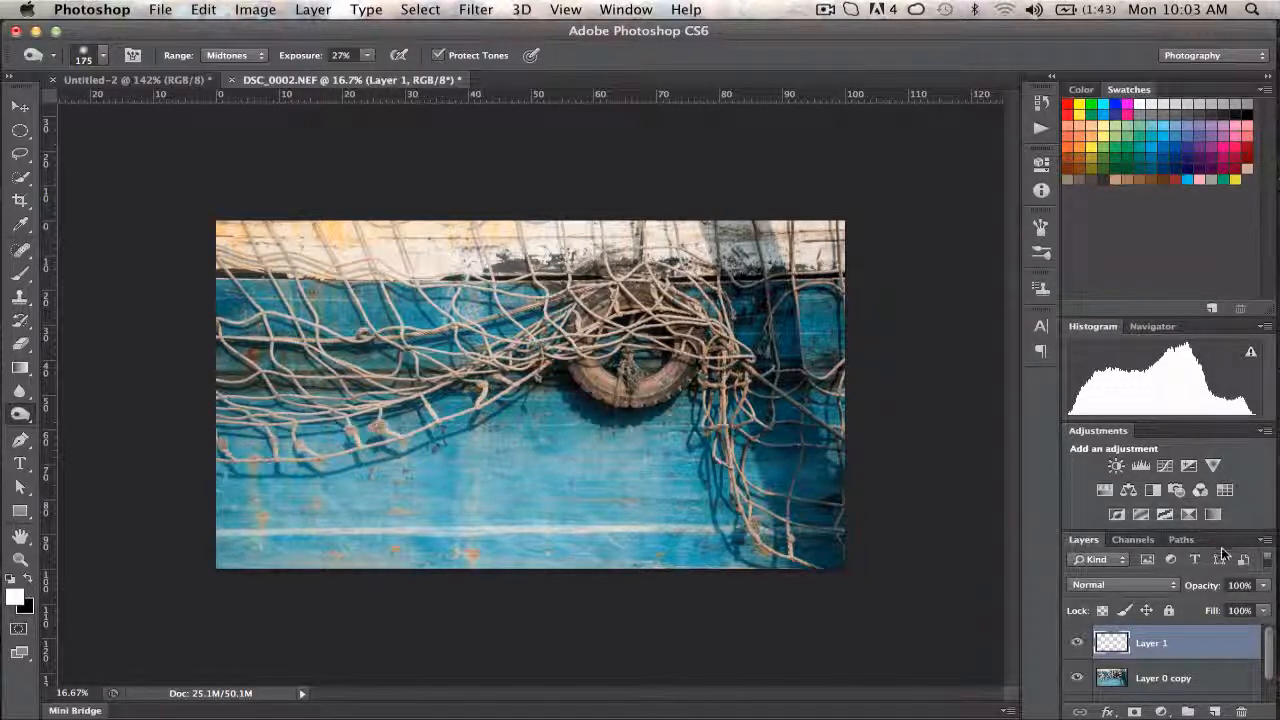
drag(1221, 539, 1221, 523)
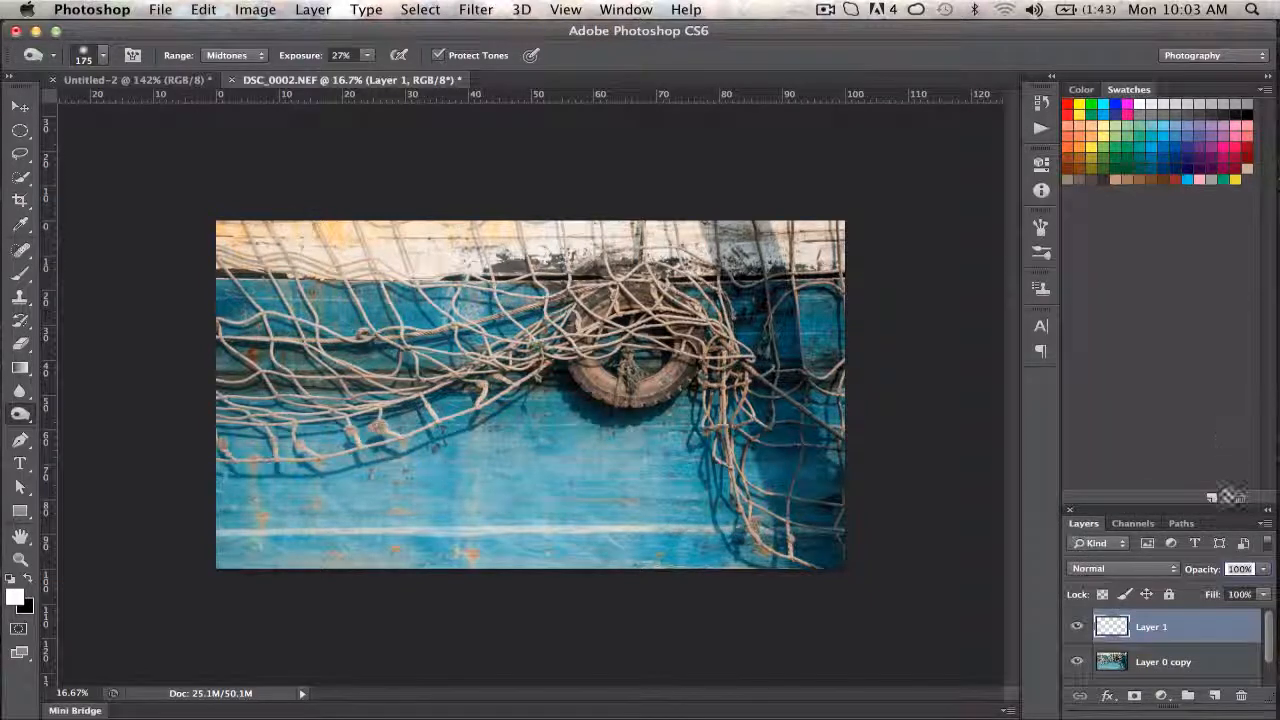
Collapse the Swatches, Adjustments and Histogram panels, and dock the floating Layers panel below the Adjustments panel
double_click(1178, 92)
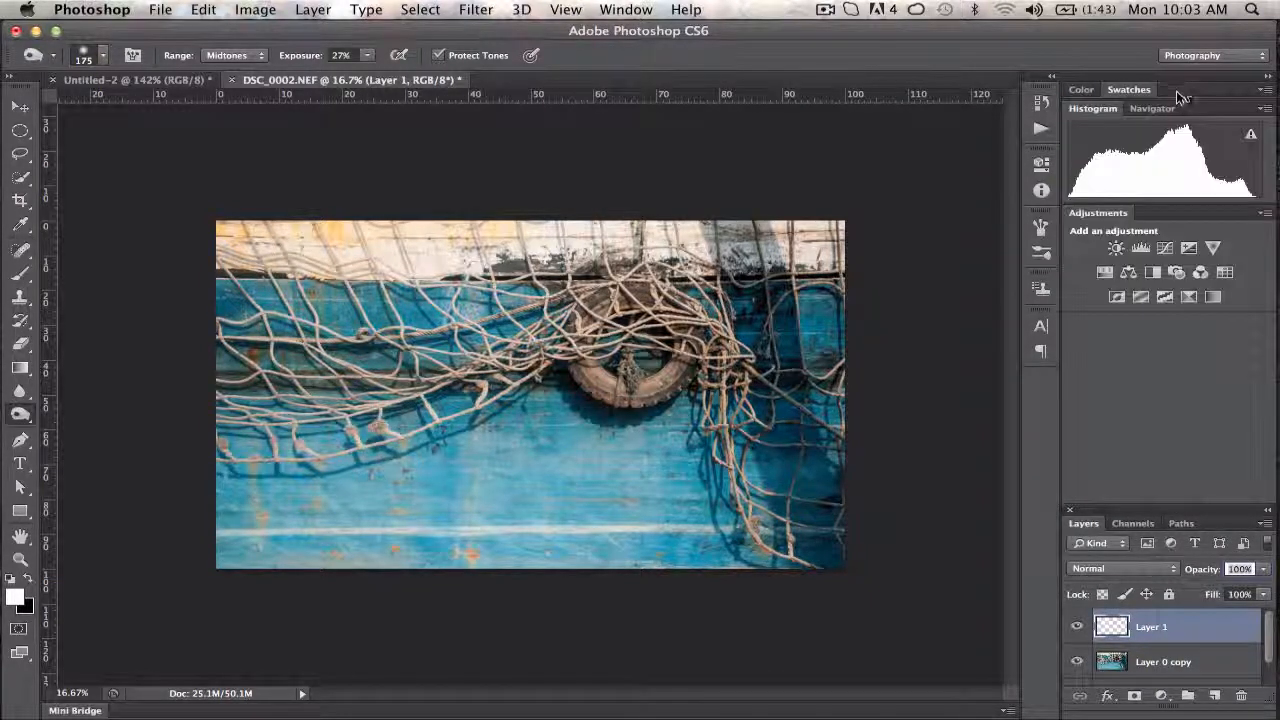
double_click(1196, 211)
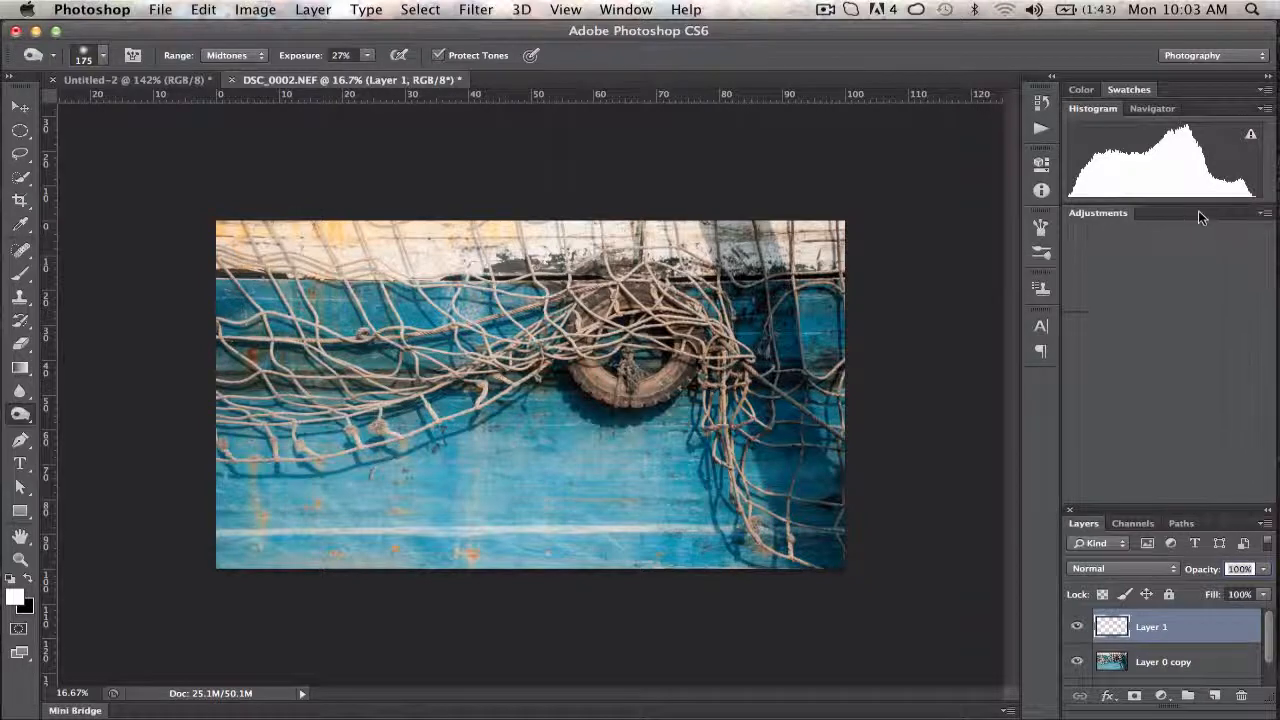
double_click(1207, 108)
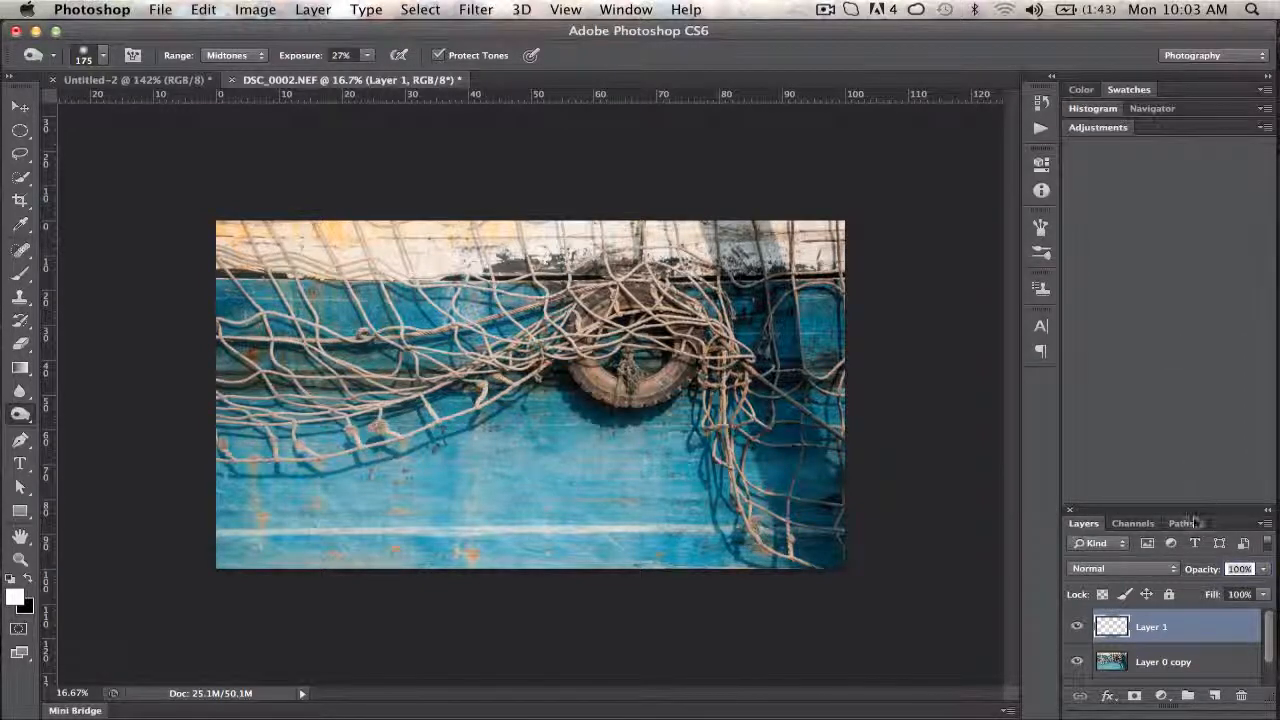
drag(1202, 513, 1196, 140)
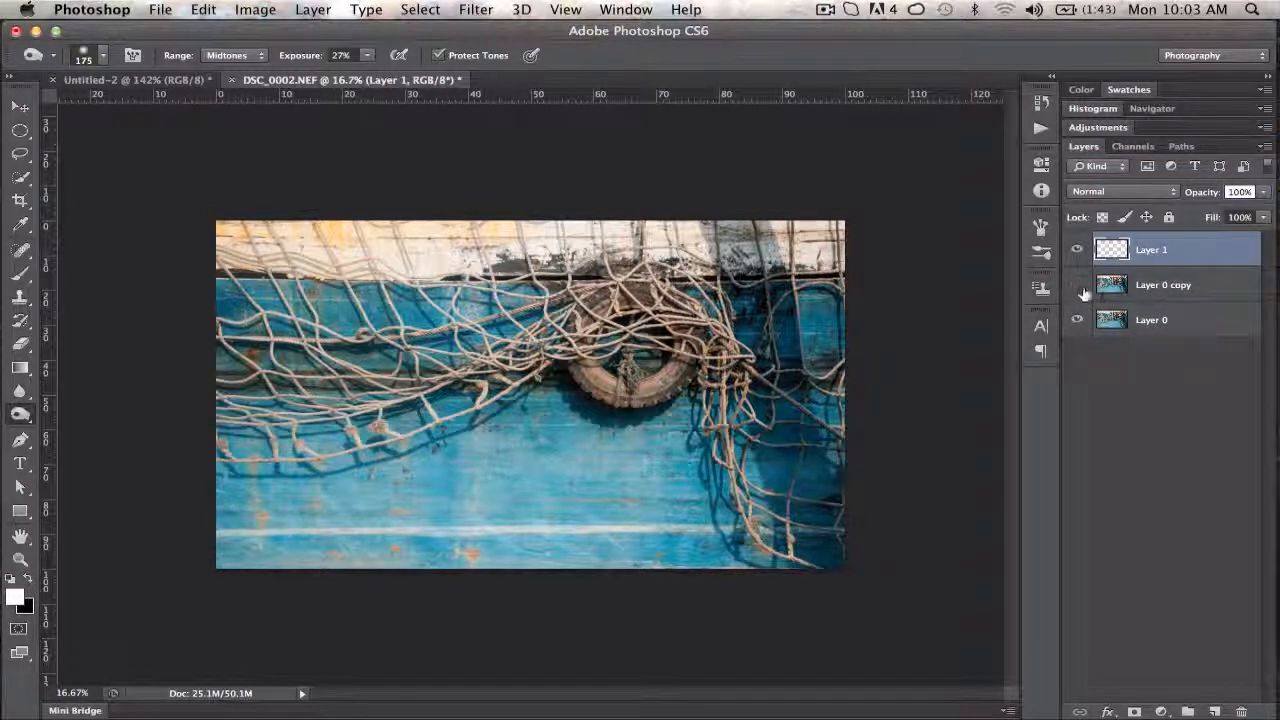
Hide both photo layers to view the empty layer's transparency, and show them again
click(1078, 321)
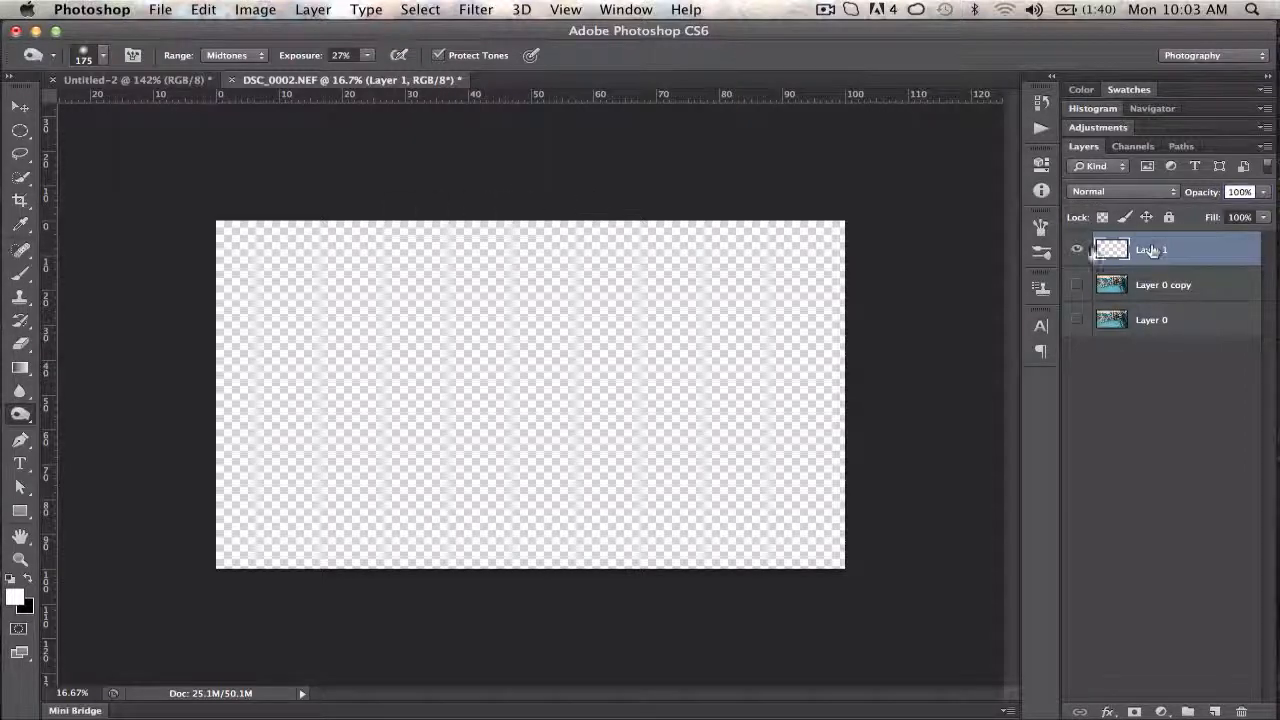
click(1077, 285)
click(1077, 320)
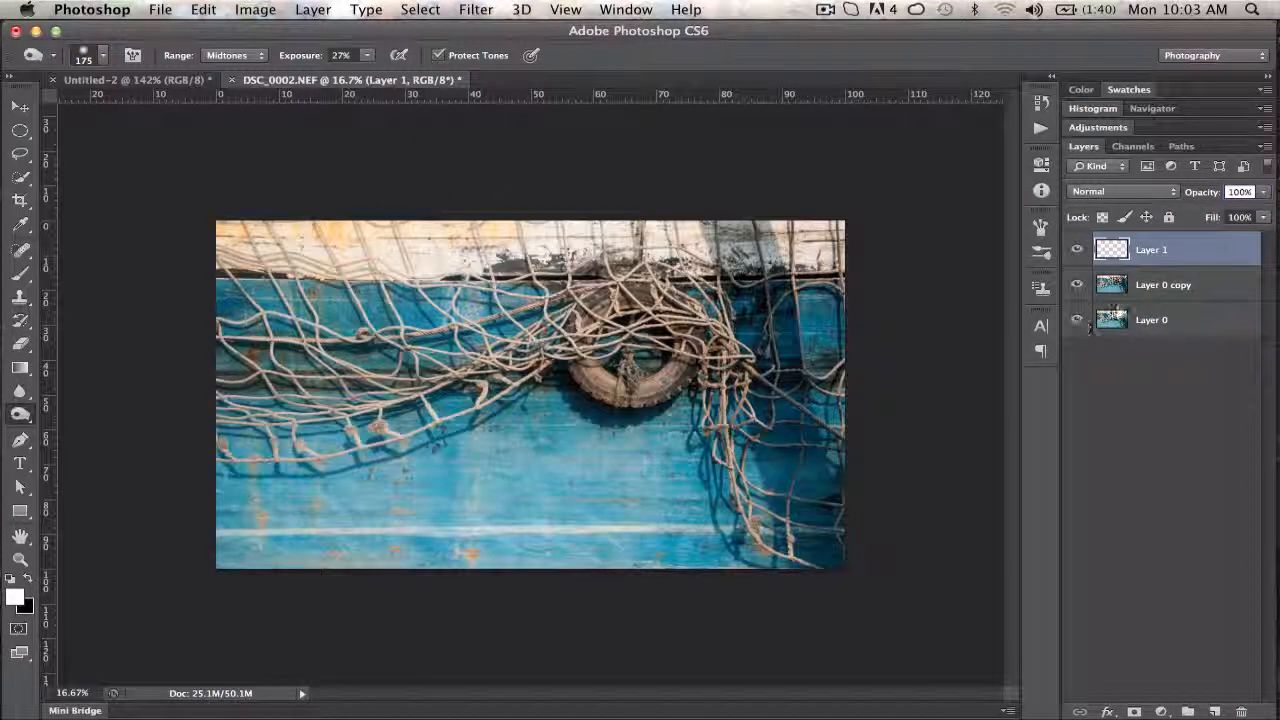
Delete the duplicated photo layer and the empty layer, and expand the Adjustments panel
drag(1227, 292, 1244, 710)
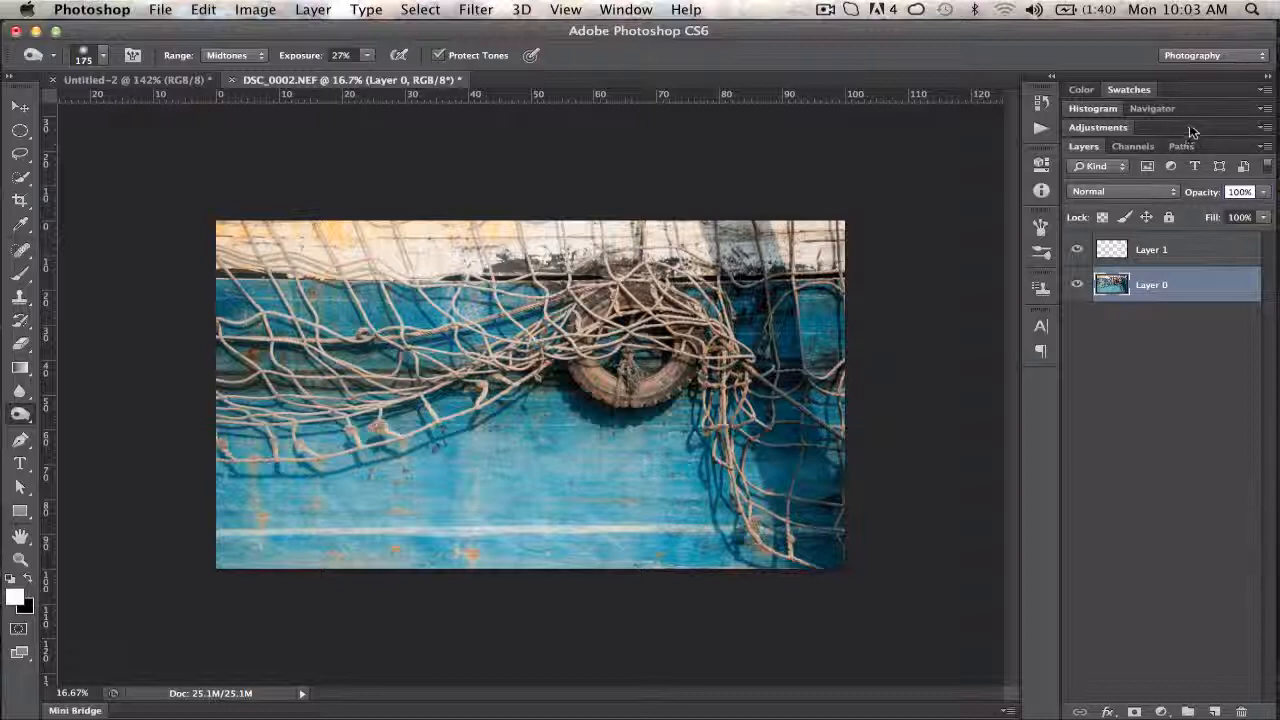
click(1192, 128)
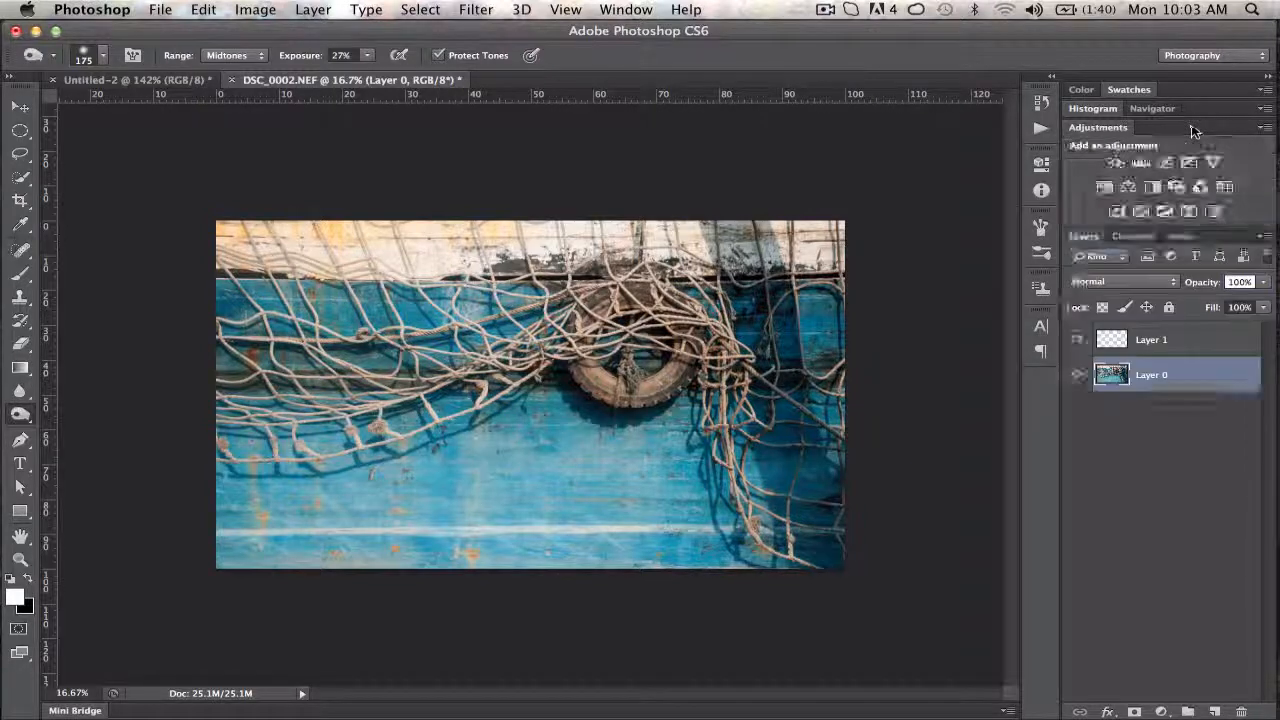
drag(1234, 340, 1241, 712)
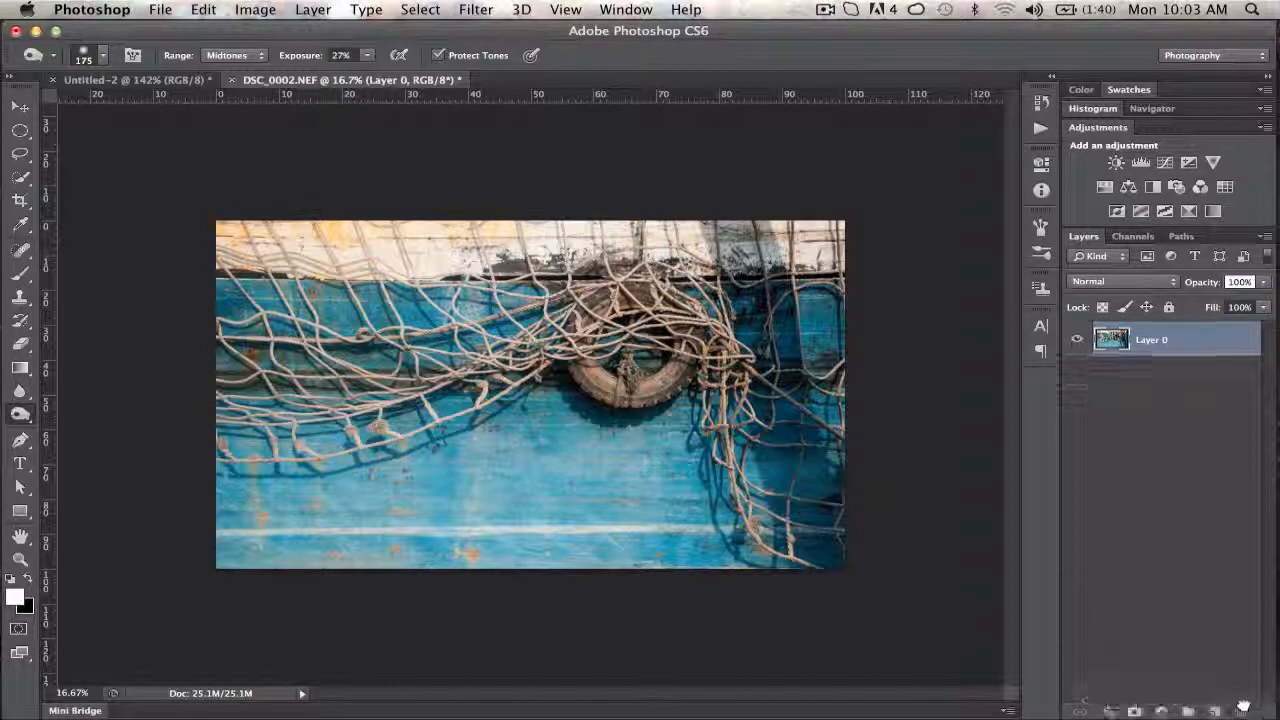
Add a Brightness/Contrast adjustment layer with brightness -16 and contrast 28
click(1116, 164)
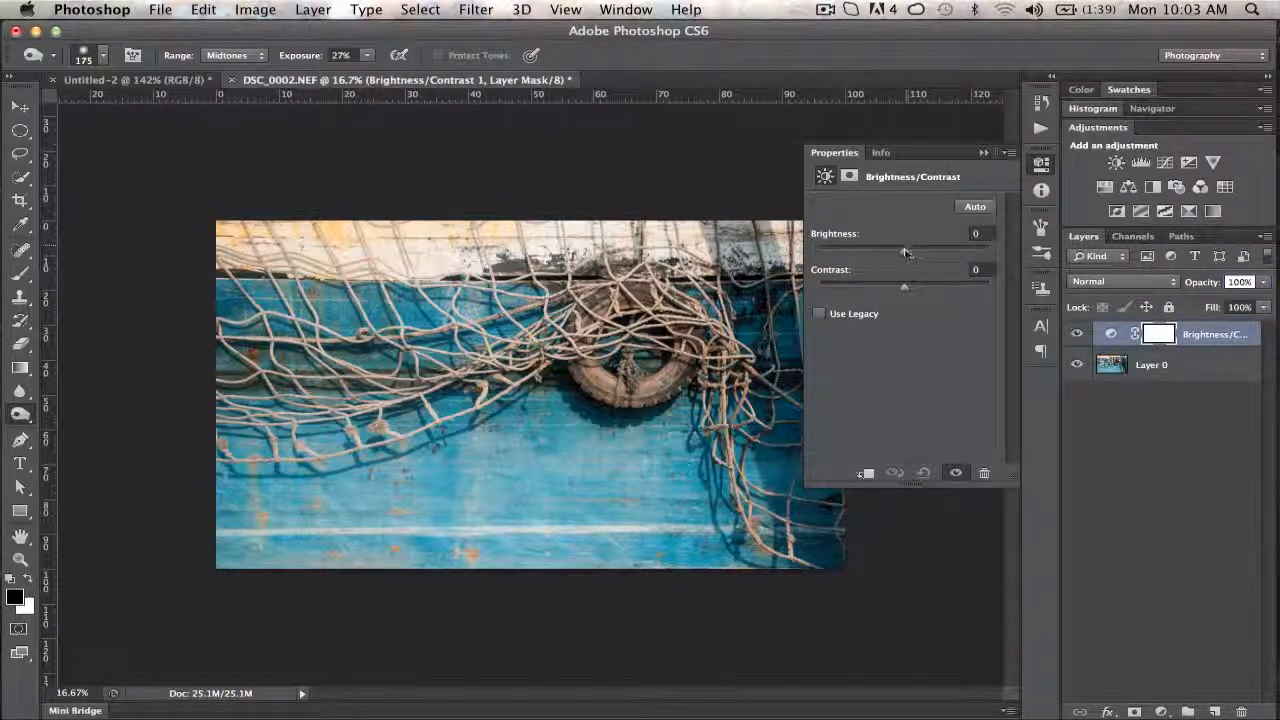
drag(905, 252, 928, 287)
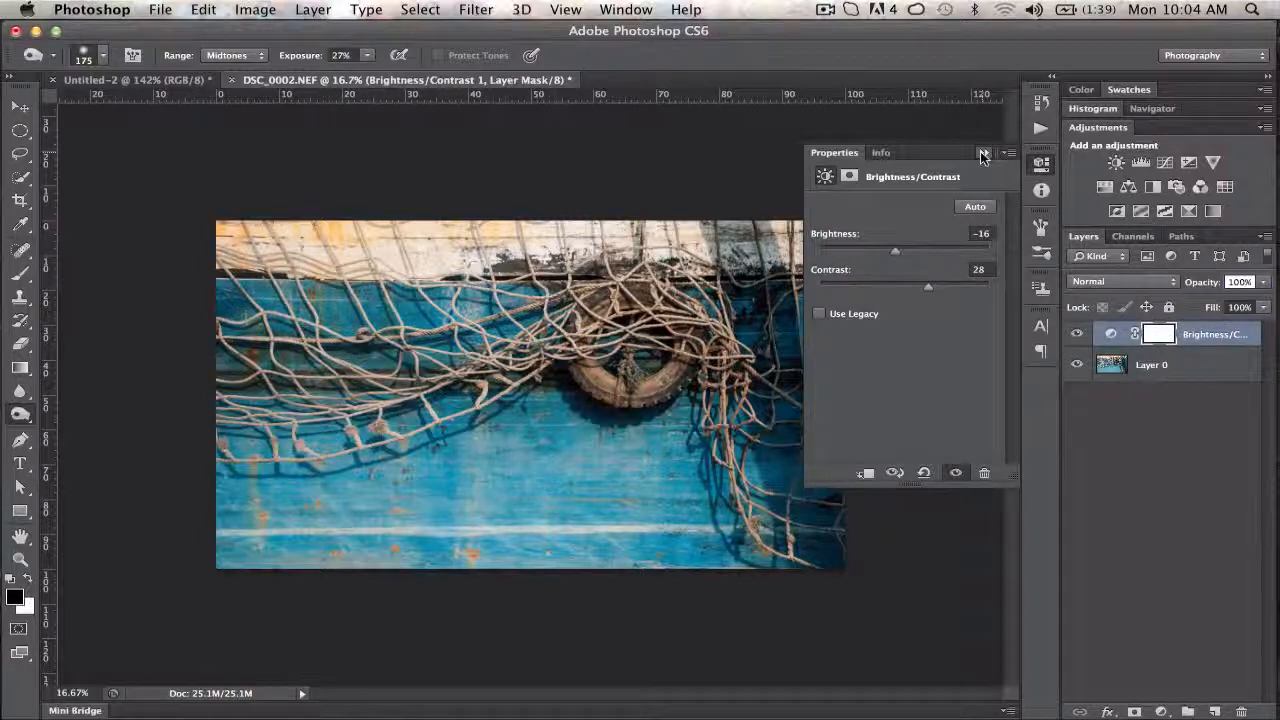
click(983, 153)
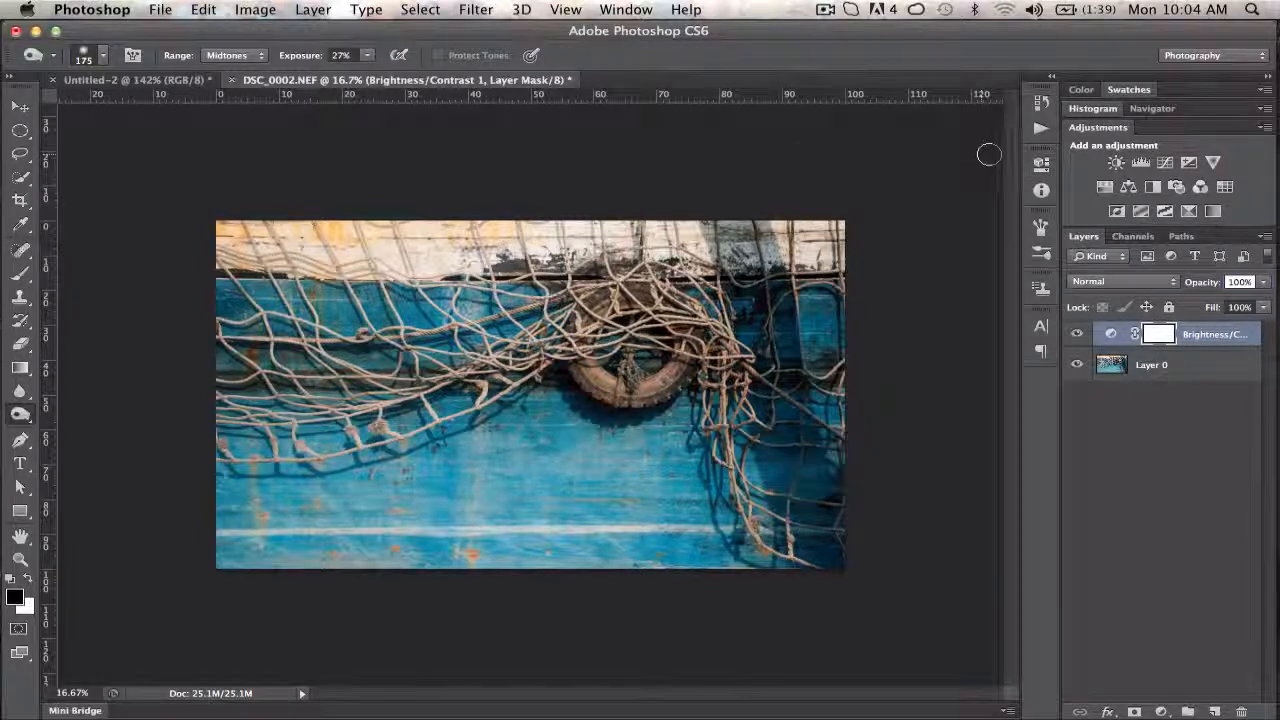
Add a Hue/Saturation adjustment layer with saturation +6 and lightness +2
click(1104, 187)
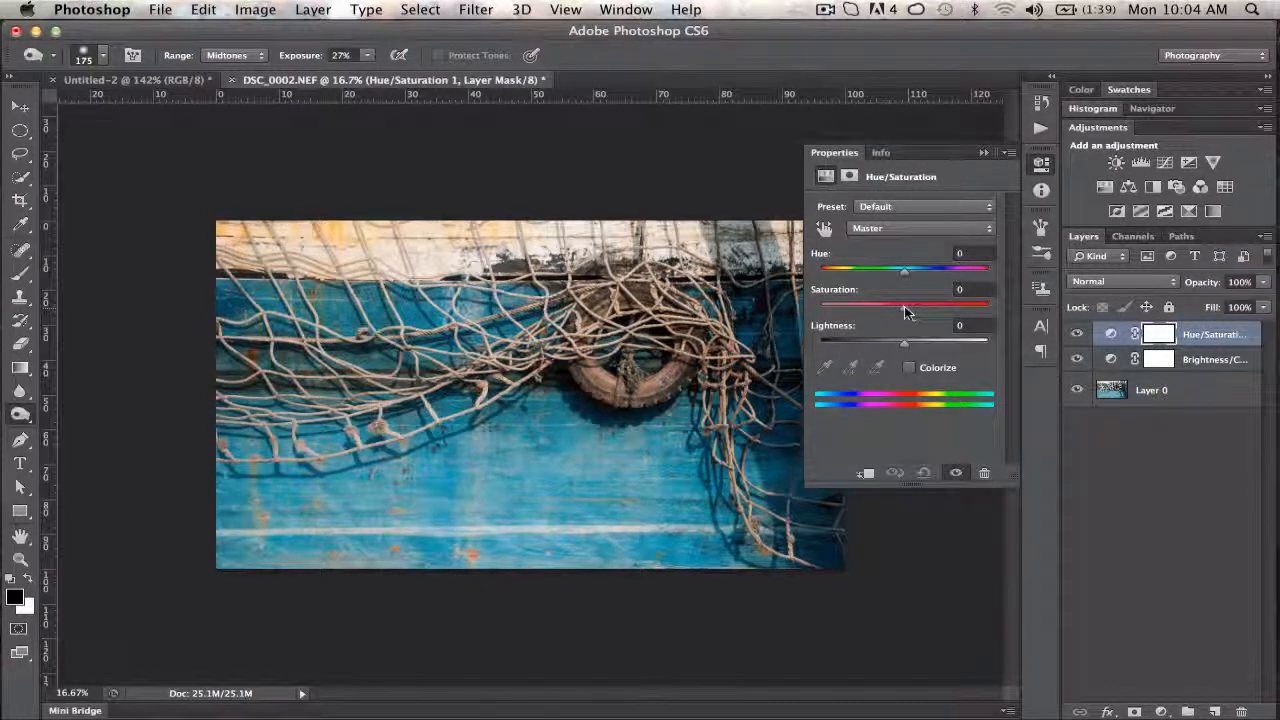
drag(904, 308, 904, 345)
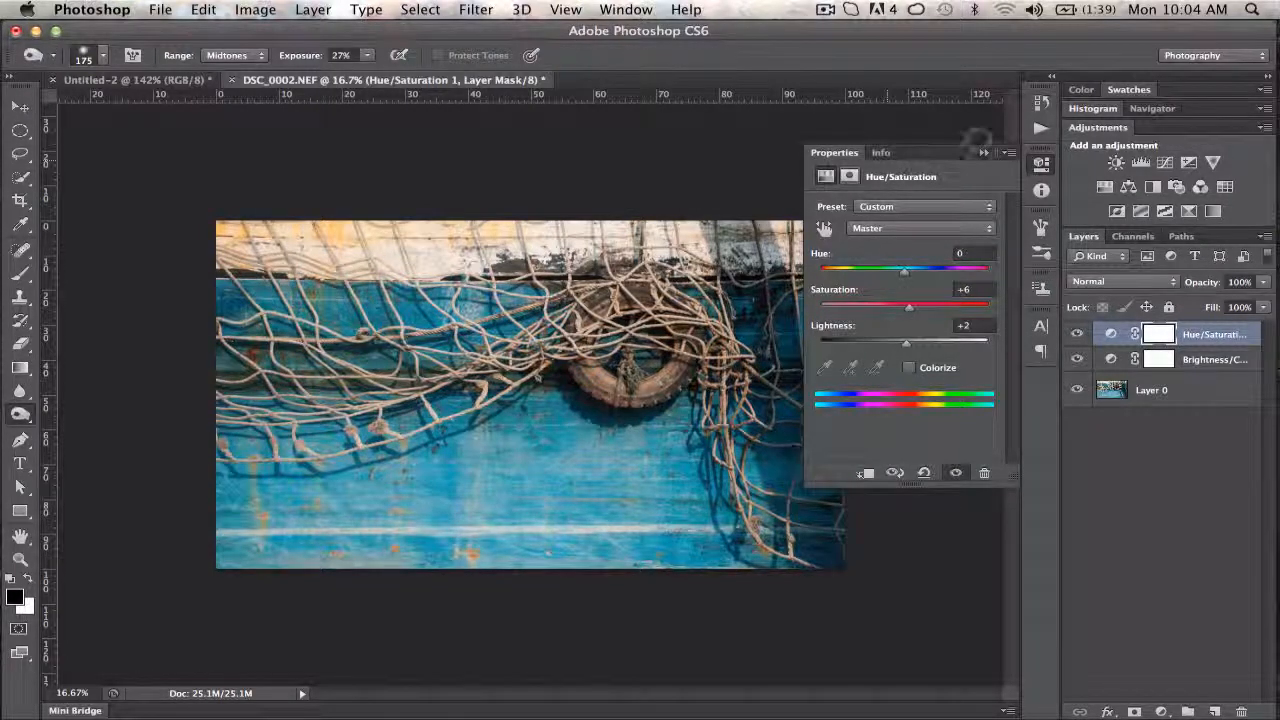
click(984, 152)
Toggle the Hue/Saturation layer's visibility repeatedly to compare its effect, and delete both adjustment layers
drag(1236, 340, 1167, 358)
click(1077, 337)
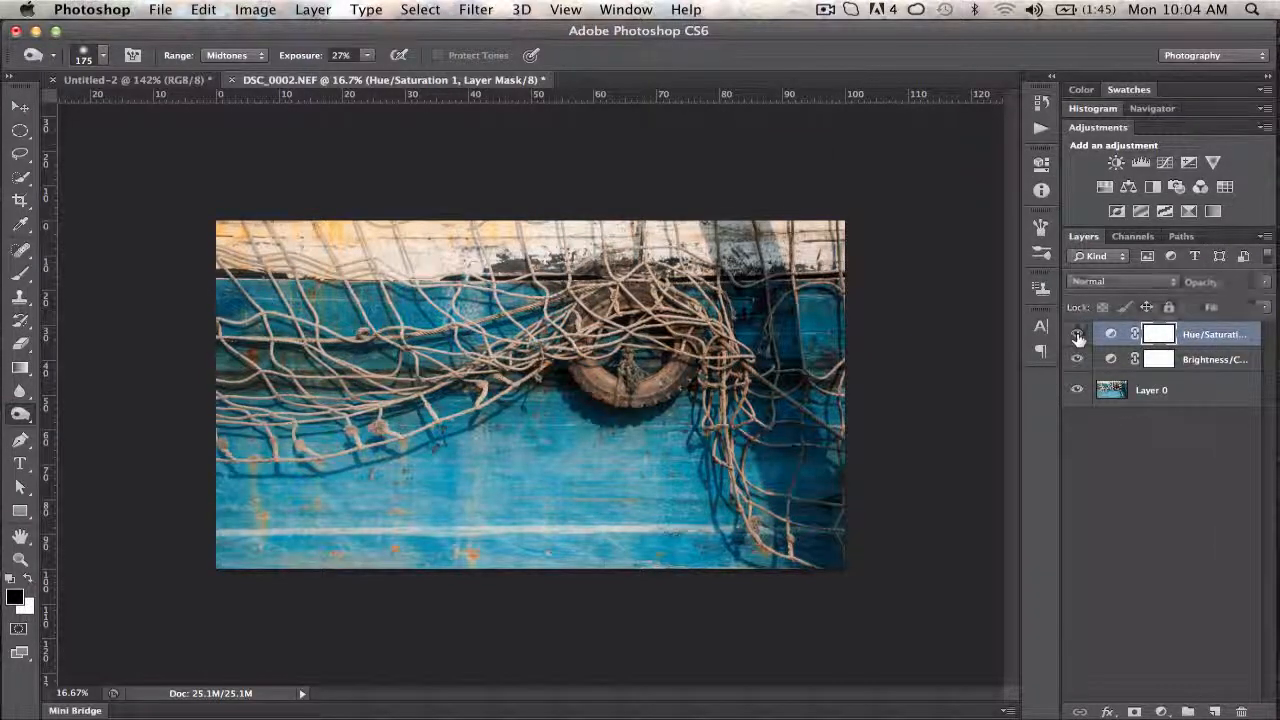
click(1077, 337)
click(1077, 337)
click(1077, 337)
click(1077, 338)
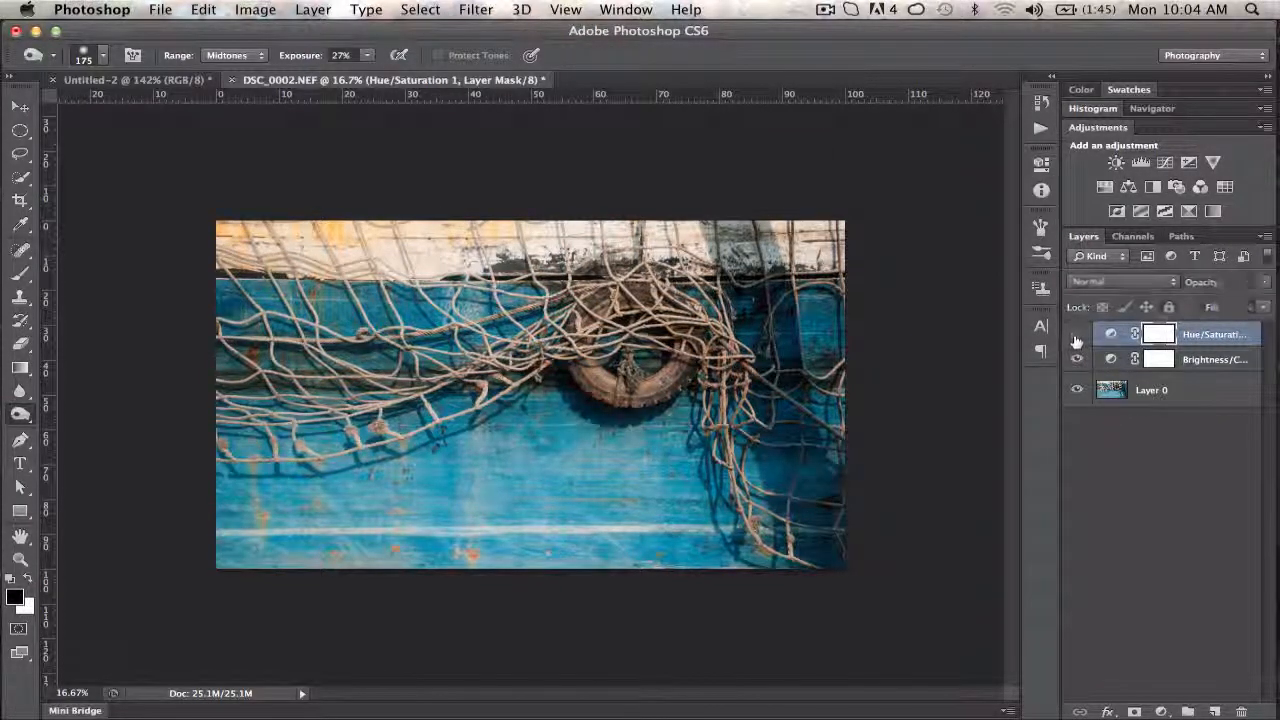
click(1077, 338)
drag(1240, 341, 1241, 711)
drag(1230, 336, 1241, 711)
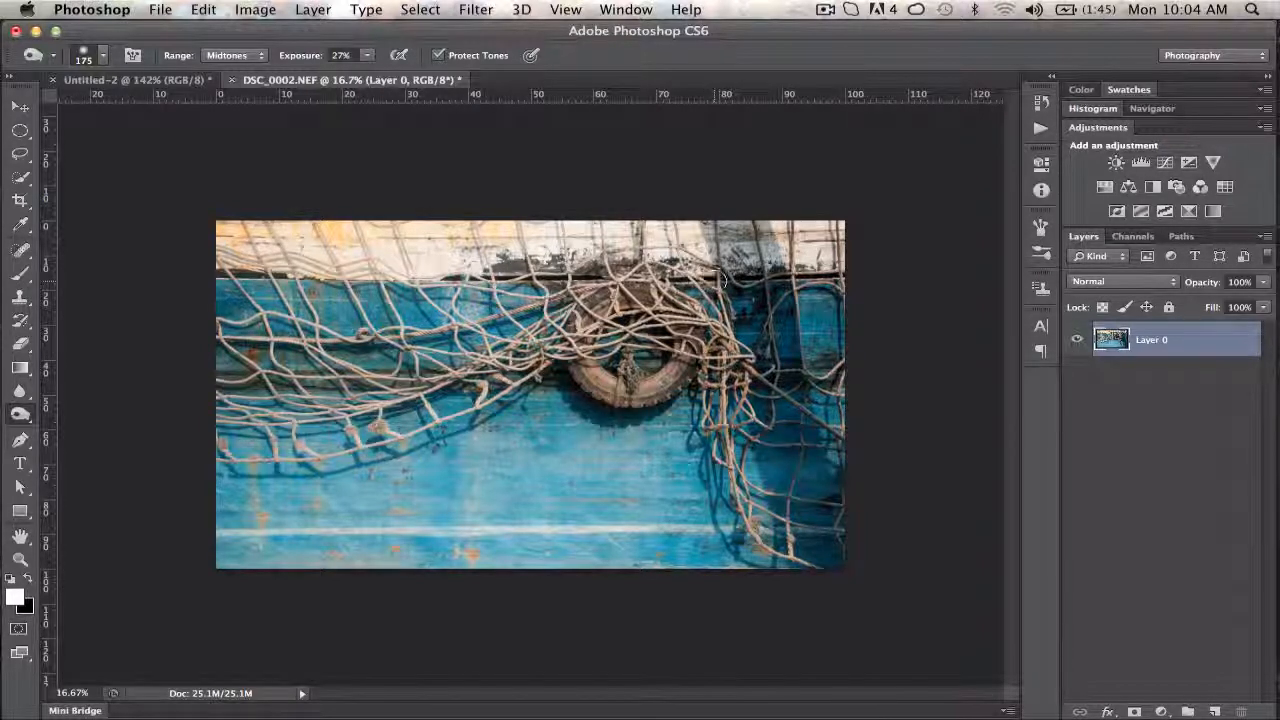
Scrub the photo's magnification to about 20.4% with the Zoom tool, and collapse and re-expand the Adjustments panel
key(z)
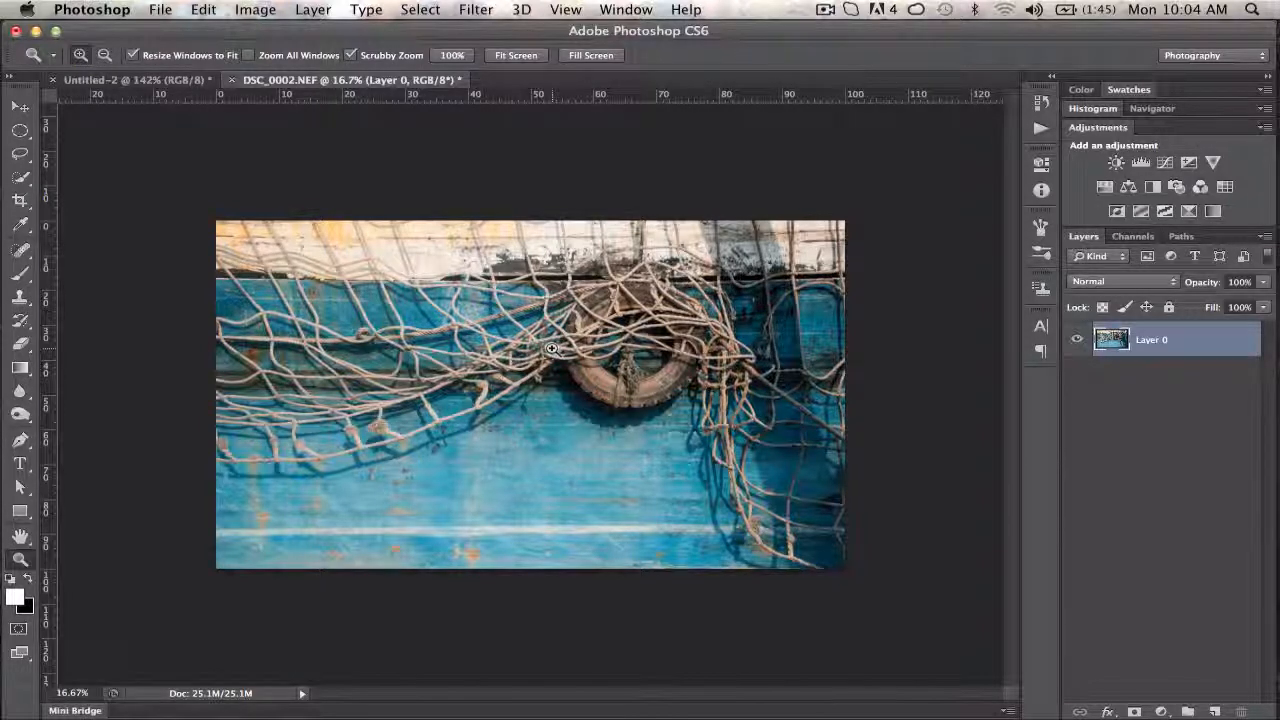
drag(550, 346, 335, 337)
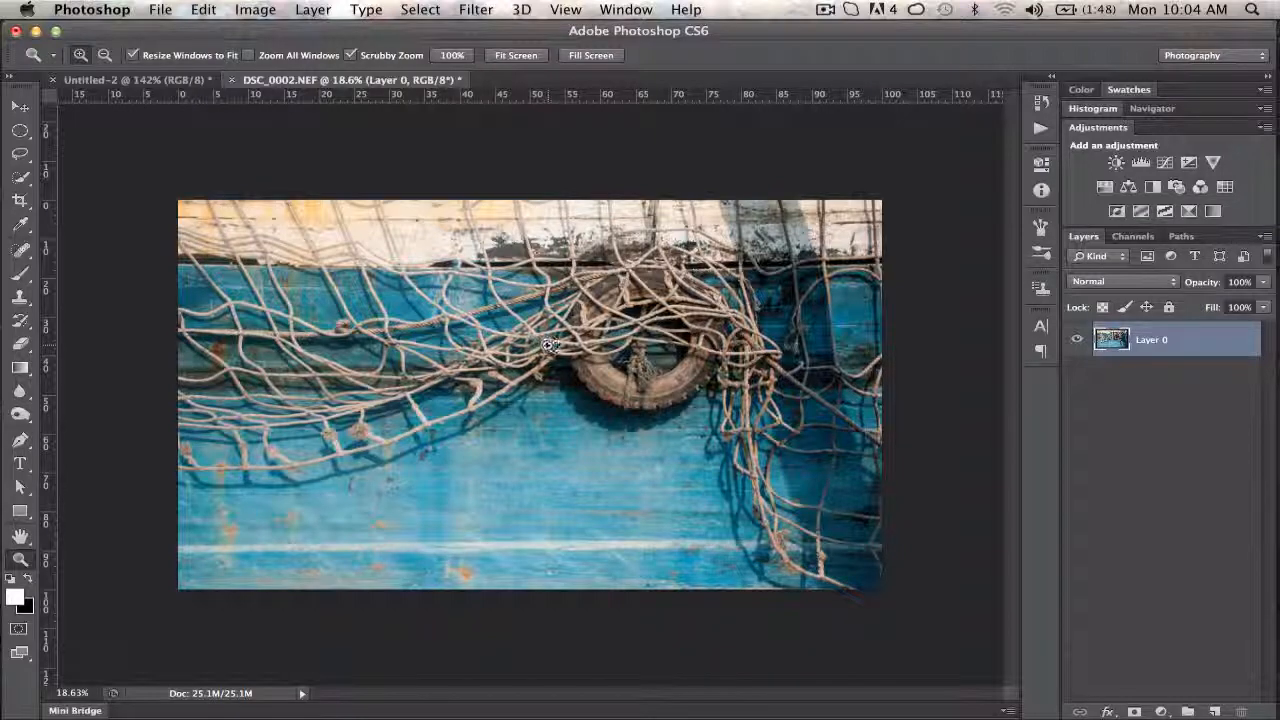
mouse_move(519, 364)
mouse_down()
mouse_move(505, 365)
mouse_move(545, 366)
mouse_move(531, 367)
mouse_up()
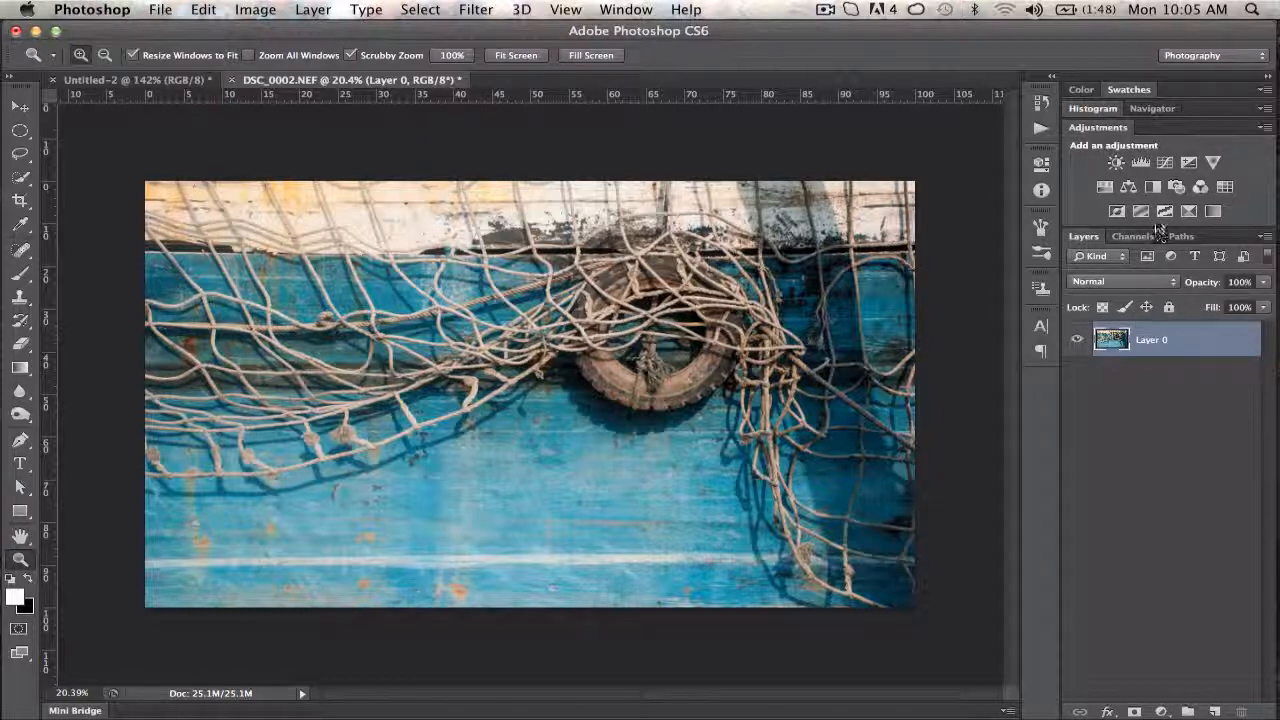
double_click(1170, 131)
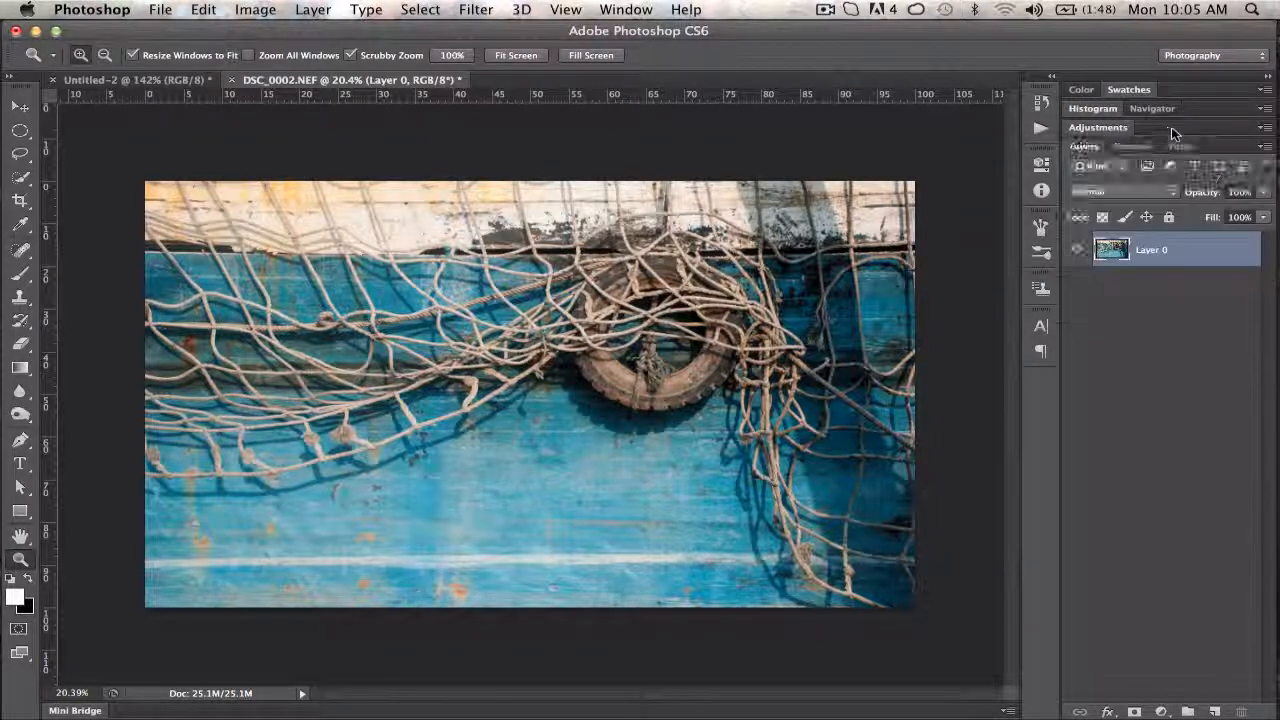
double_click(1170, 130)
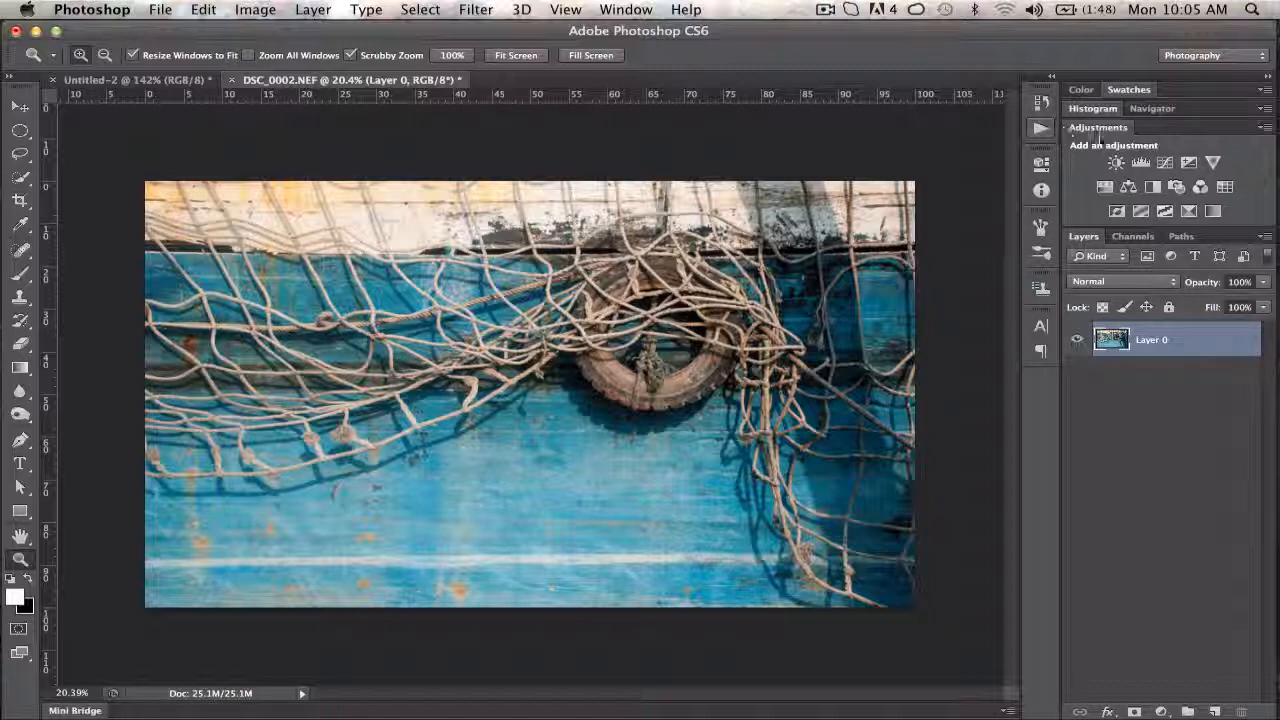
Review the document's history states from the beginning, and create a history snapshot of the current state
click(1041, 104)
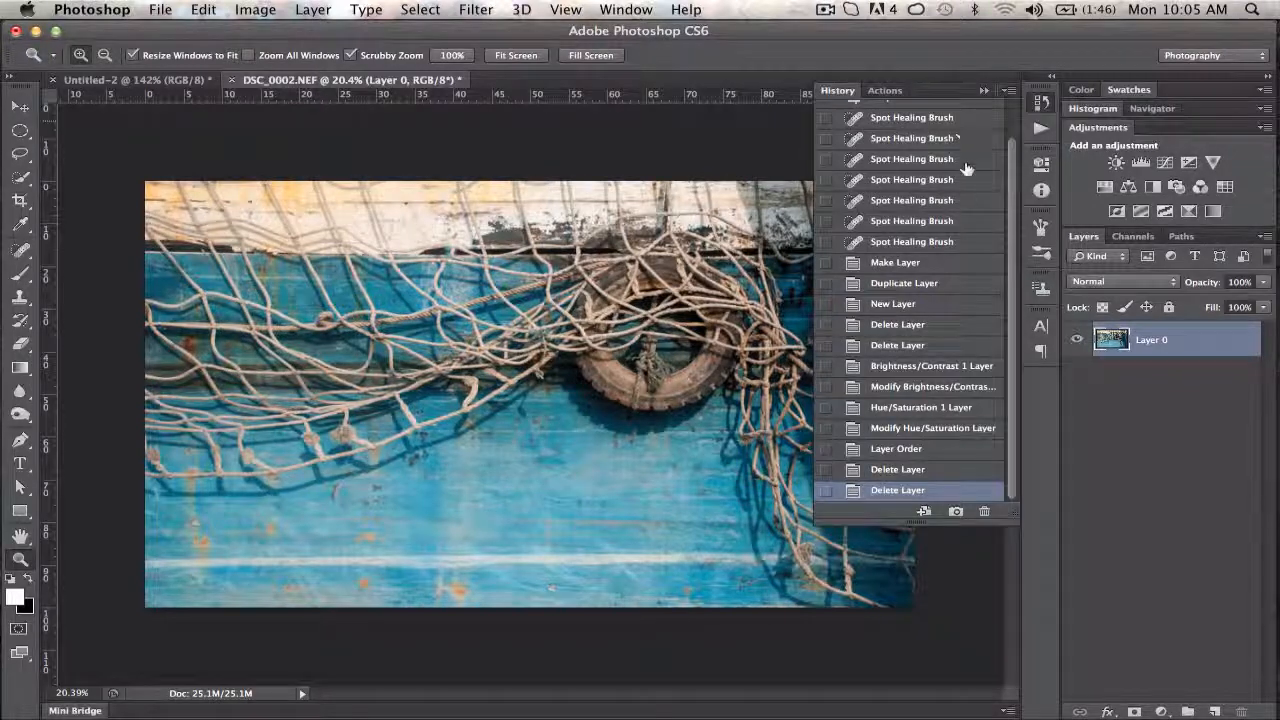
drag(1014, 290, 1012, 208)
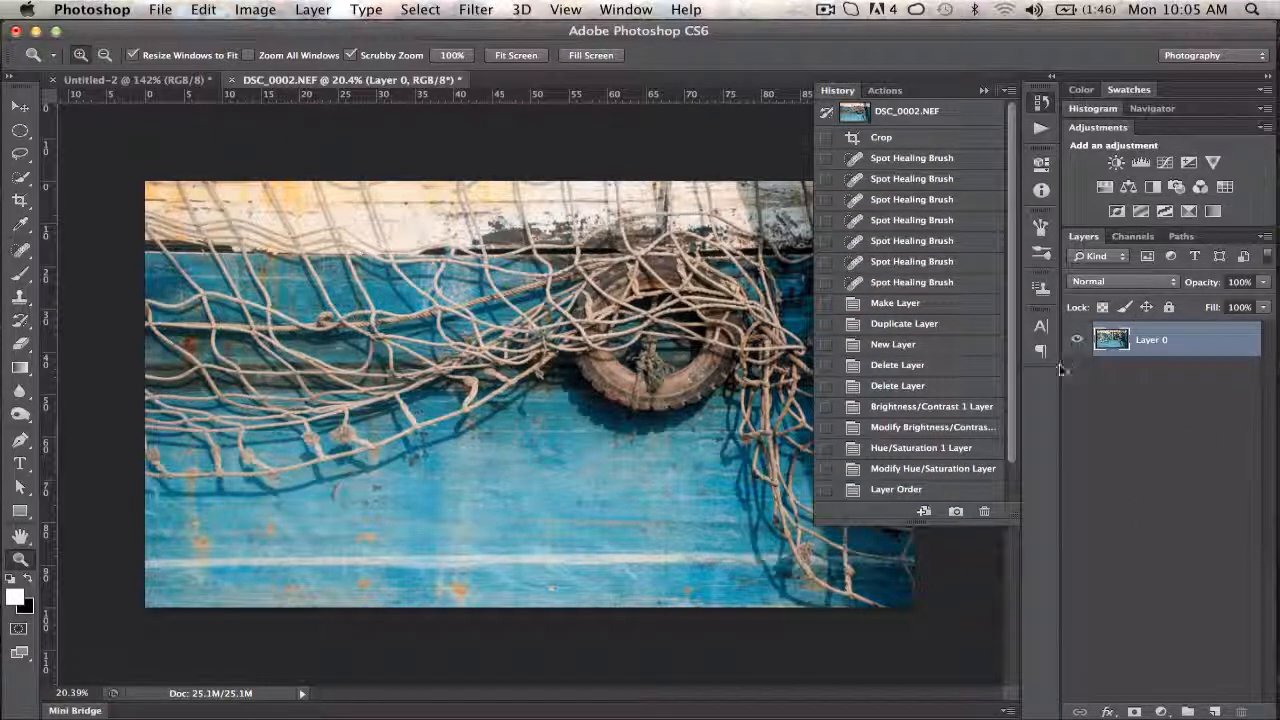
mouse_move(1014, 289)
mouse_down()
mouse_move(1014, 371)
mouse_move(1014, 300)
mouse_up()
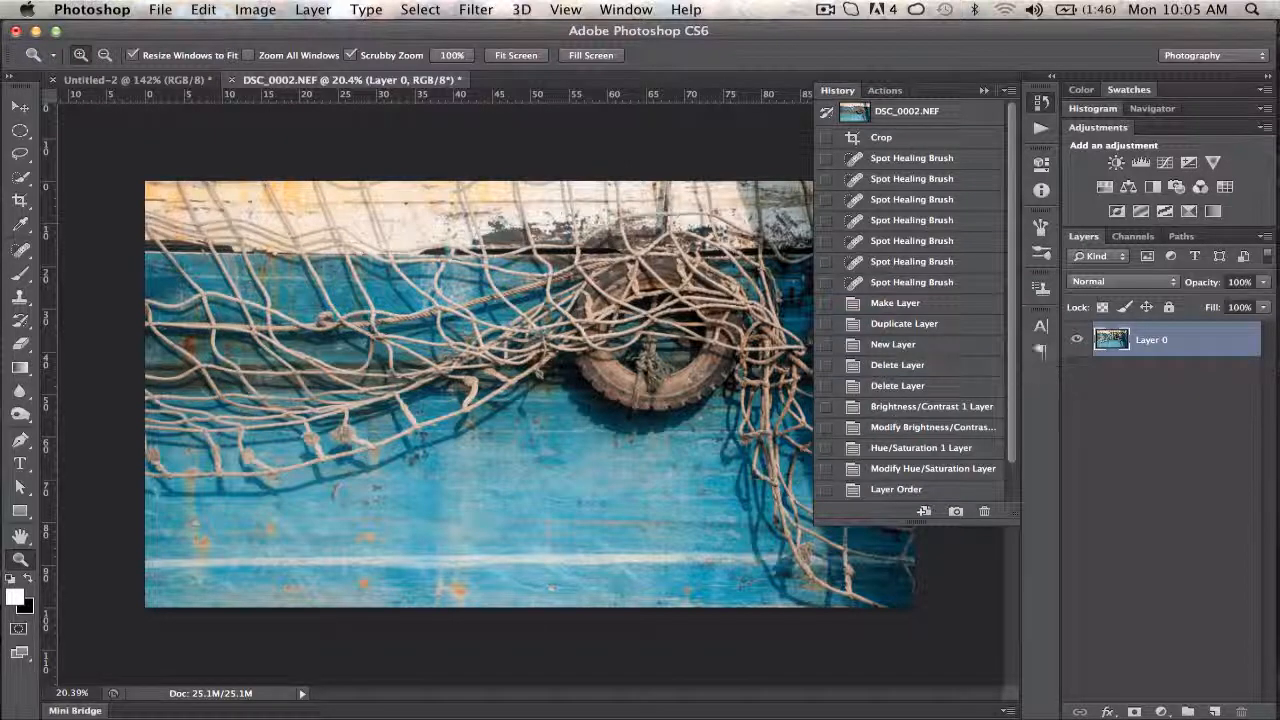
click(955, 512)
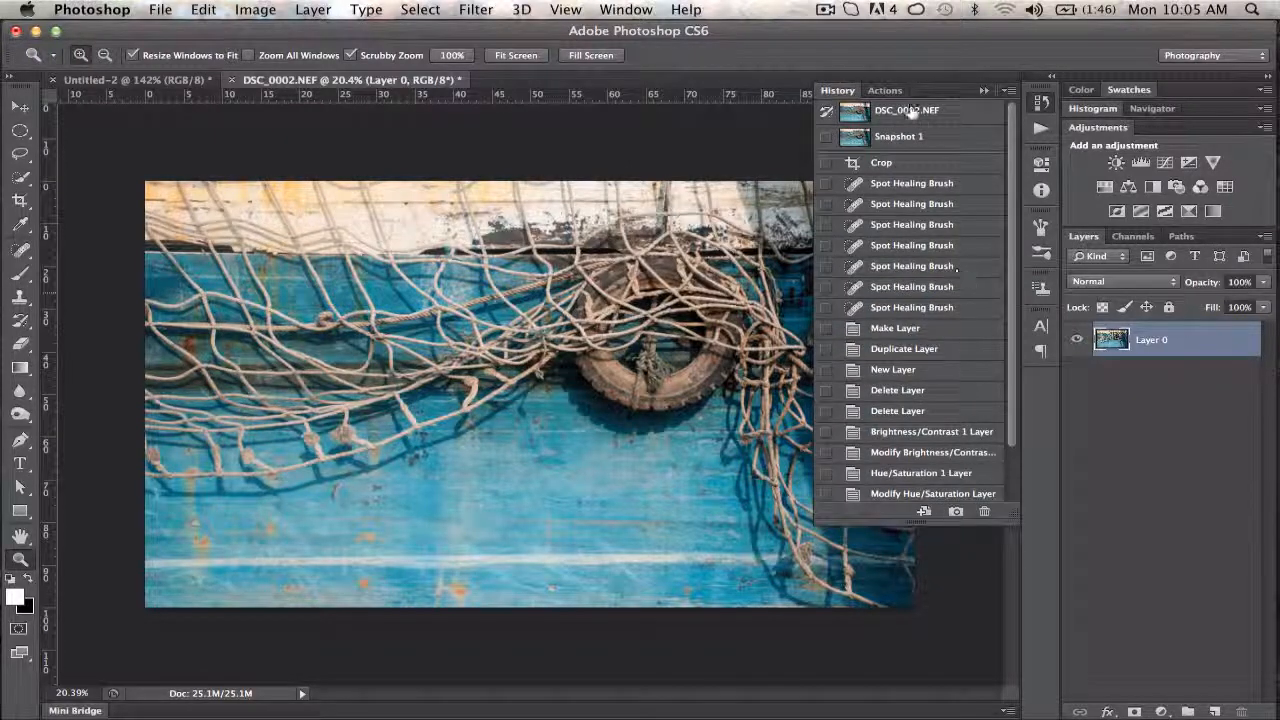
Alternate between the original DSC_0002.NEF state and the new snapshot to compare them, finish on the snapshot, and collapse the History panel
drag(1011, 190, 1010, 345)
drag(1011, 450, 1011, 378)
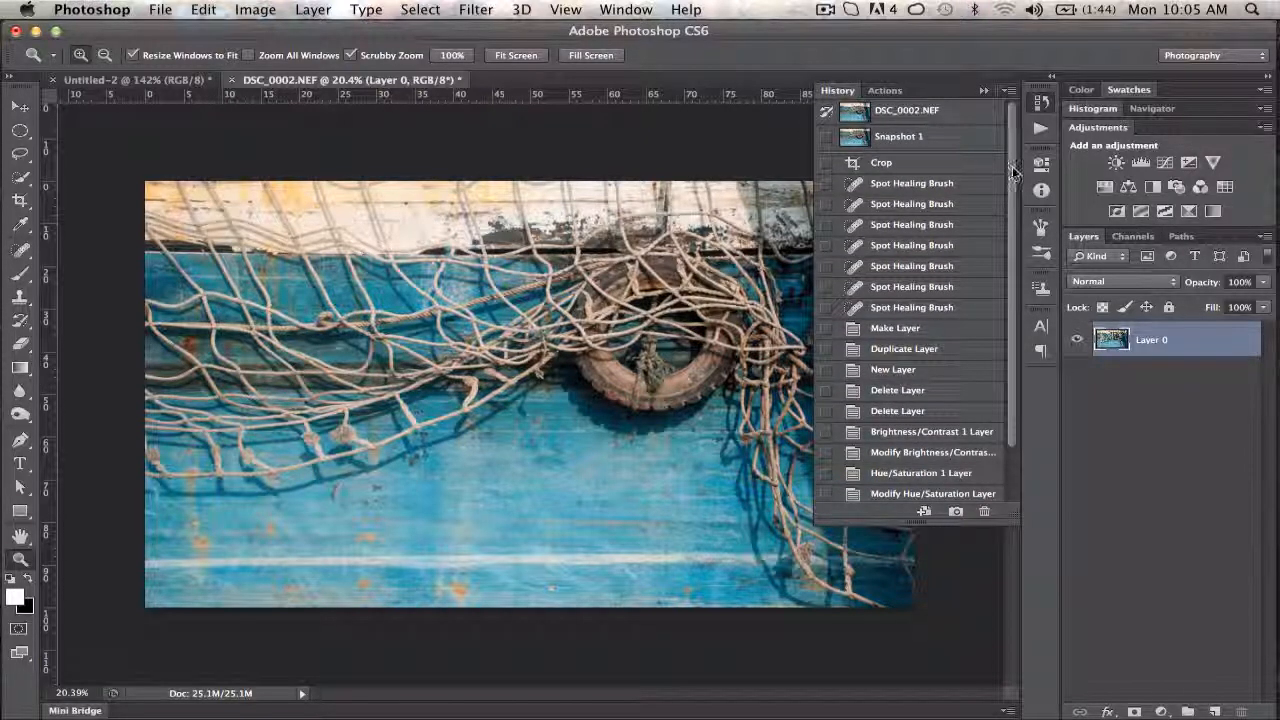
mouse_move(1014, 172)
mouse_down()
mouse_move(1014, 196)
mouse_move(1014, 172)
mouse_up()
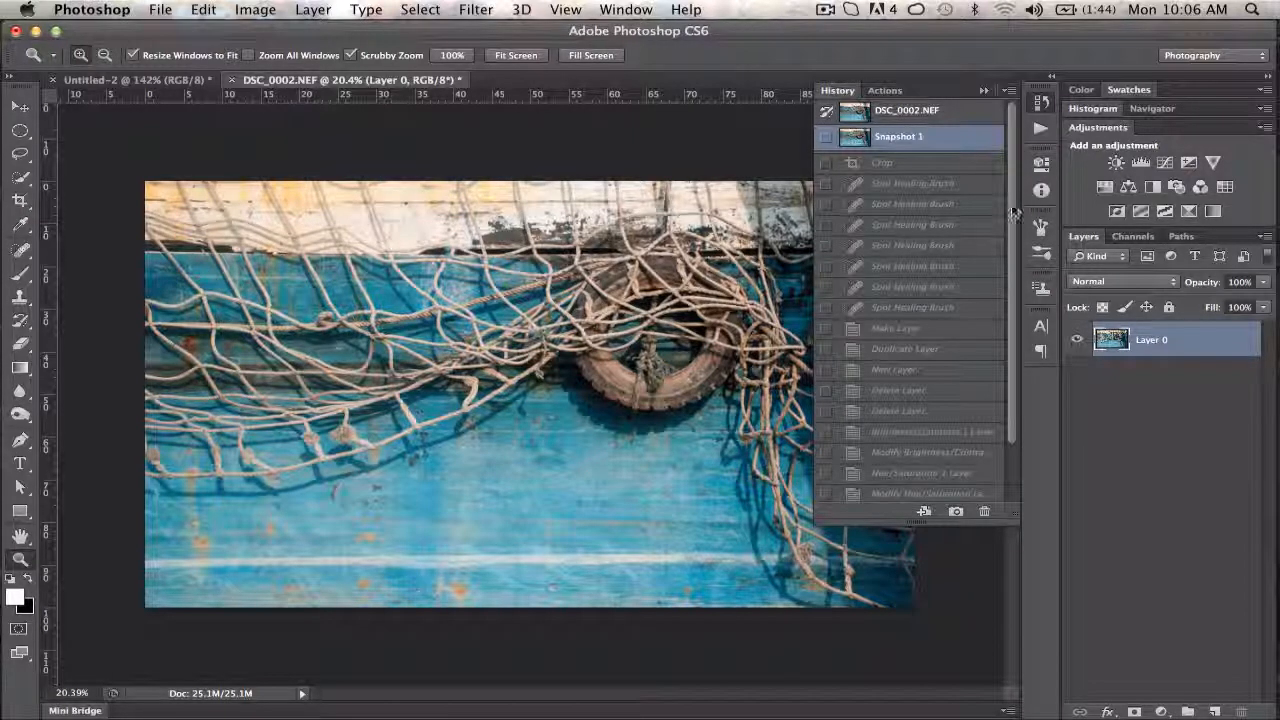
click(905, 110)
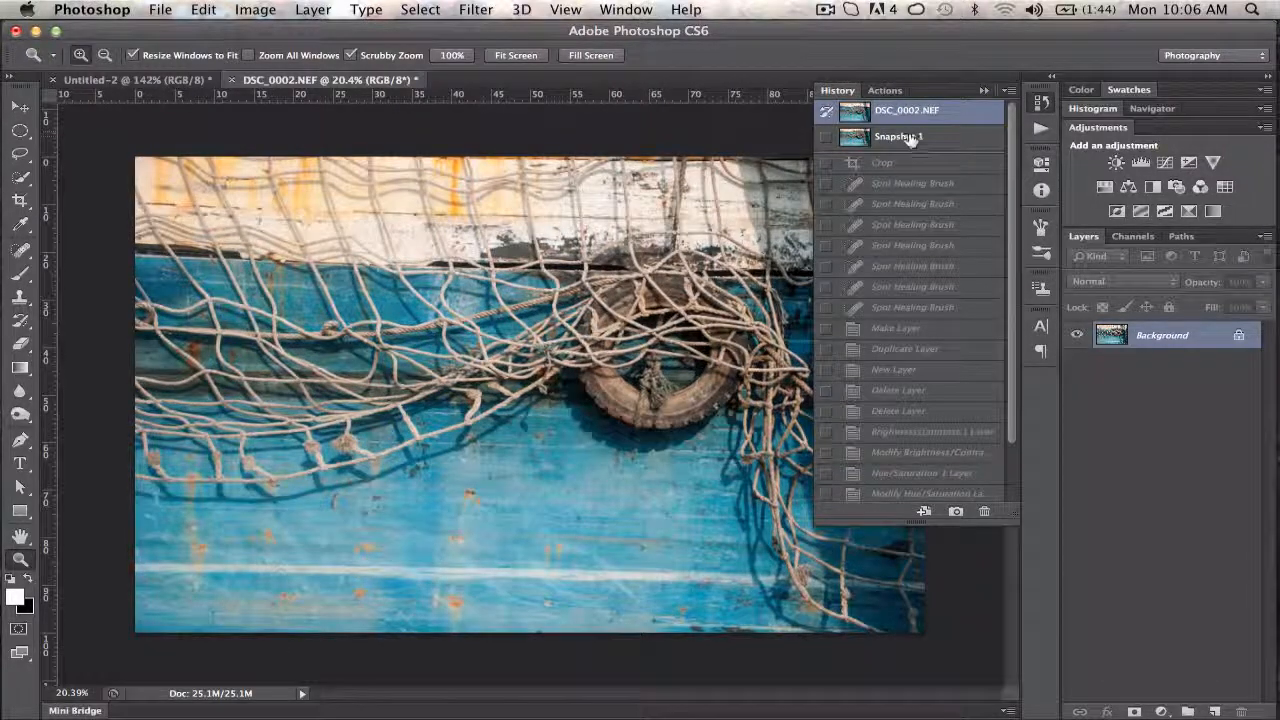
click(907, 138)
click(903, 113)
click(904, 140)
click(906, 114)
click(910, 138)
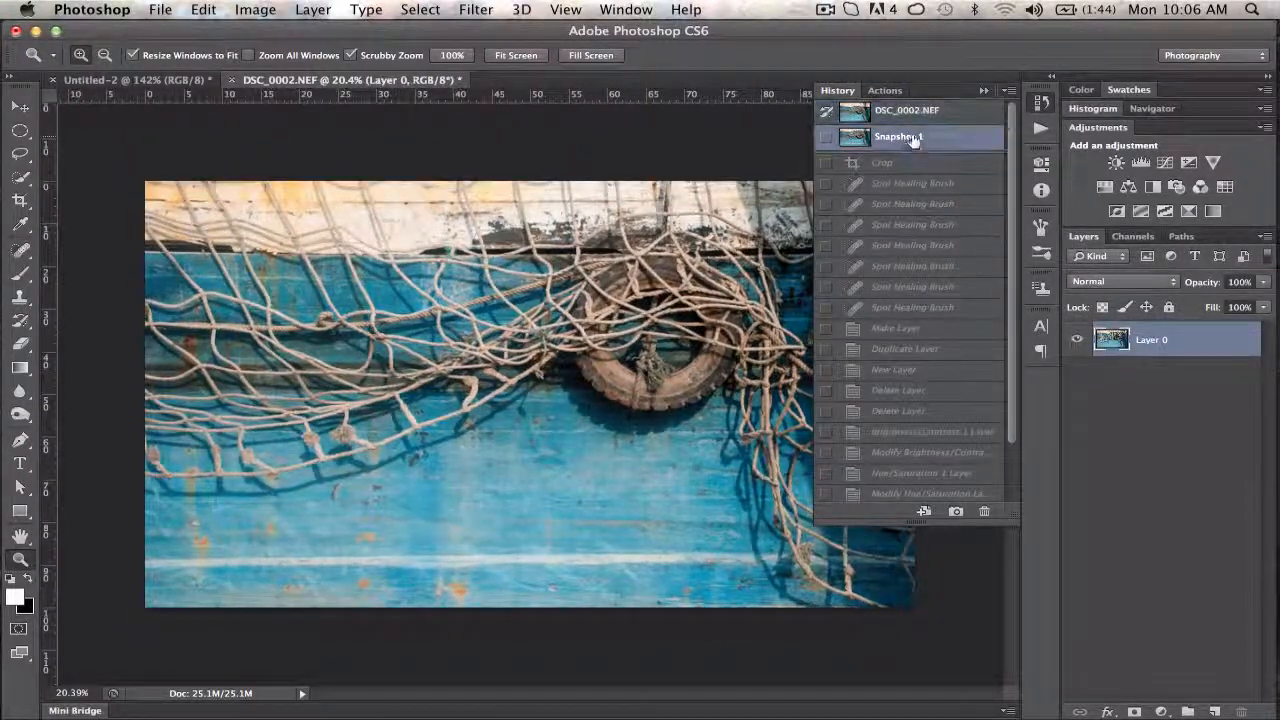
click(984, 92)
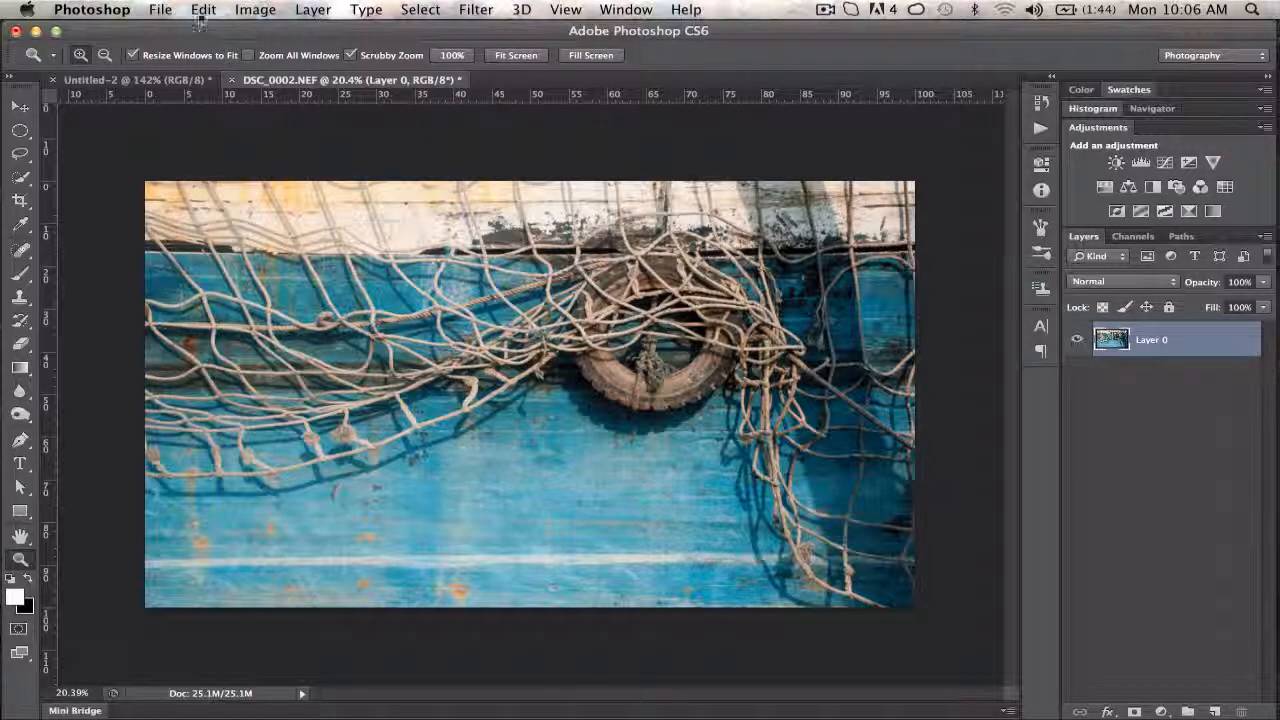
Try Free Transform on Layer 0 by pulling its edge handles and rotating it slightly, and cancel the transformation
click(311, 10)
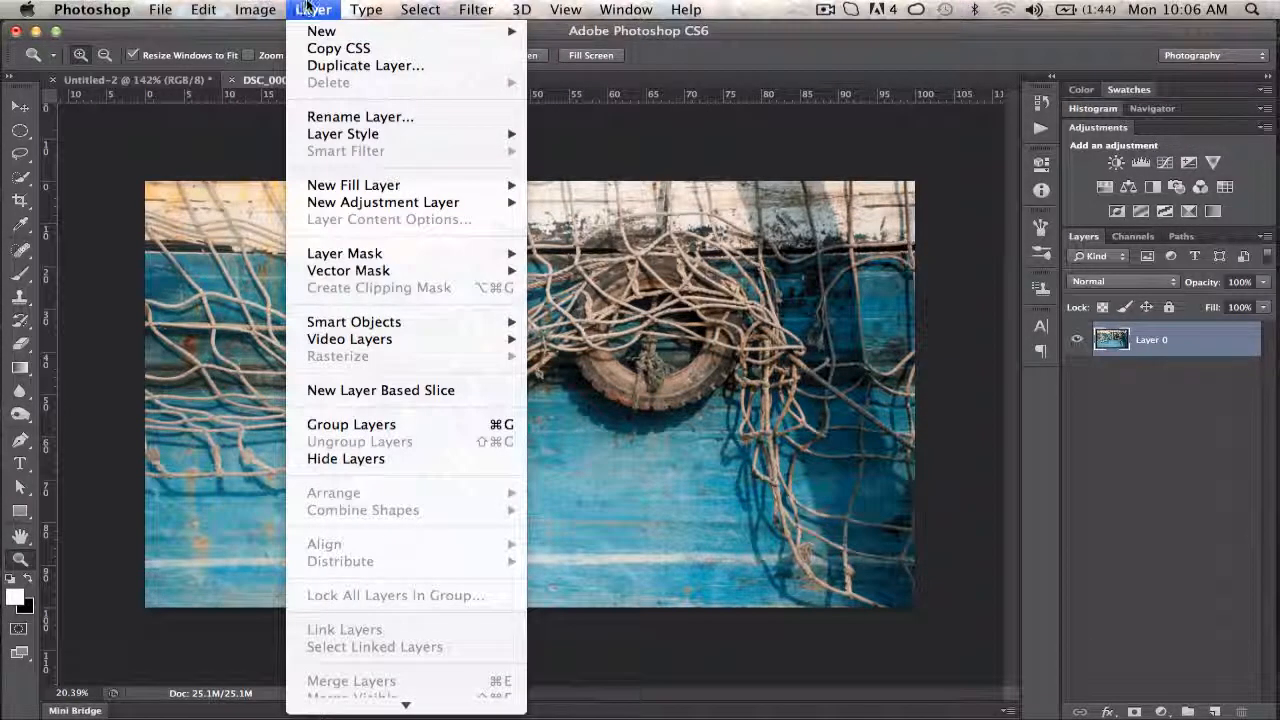
mouse_move(417, 14)
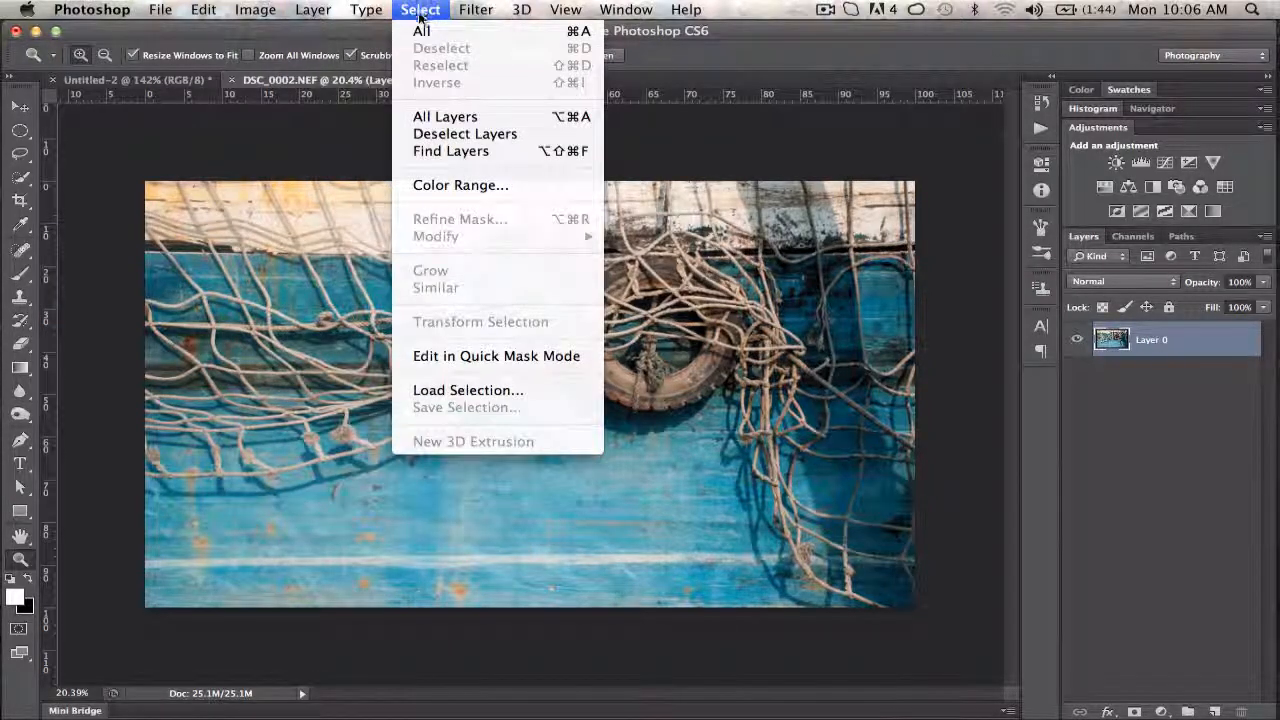
mouse_move(345, 10)
mouse_move(238, 16)
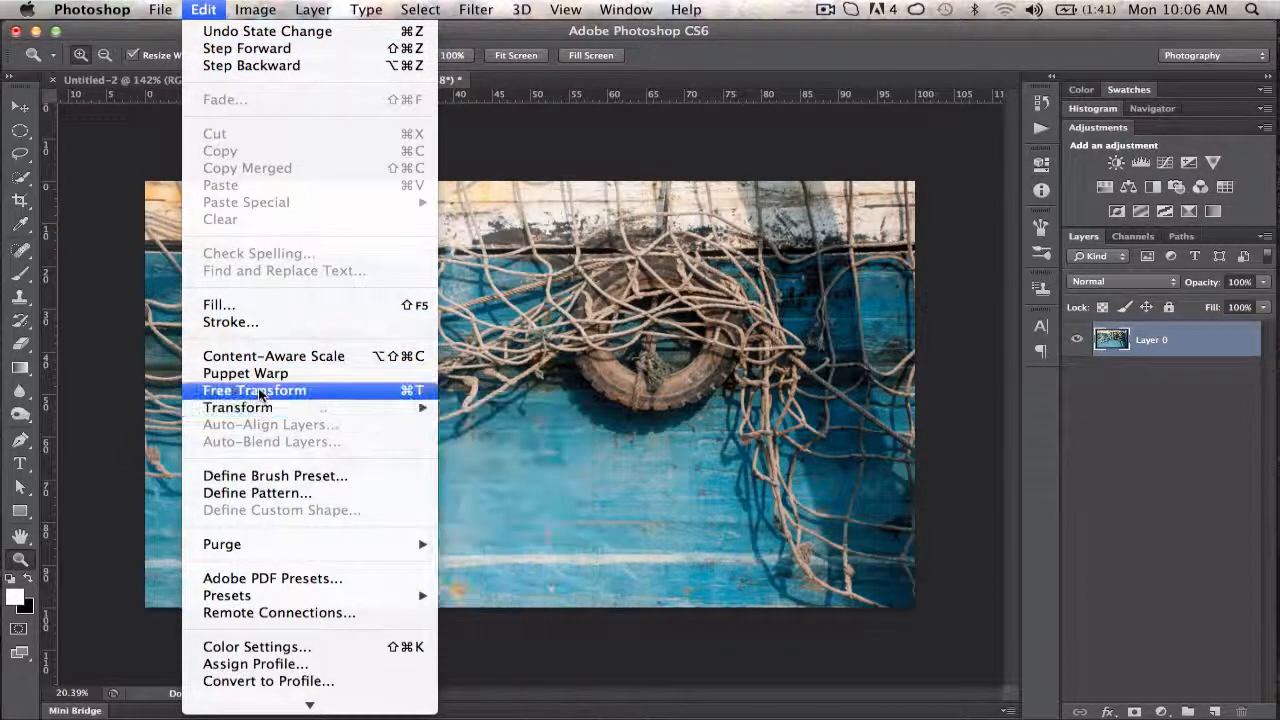
click(335, 398)
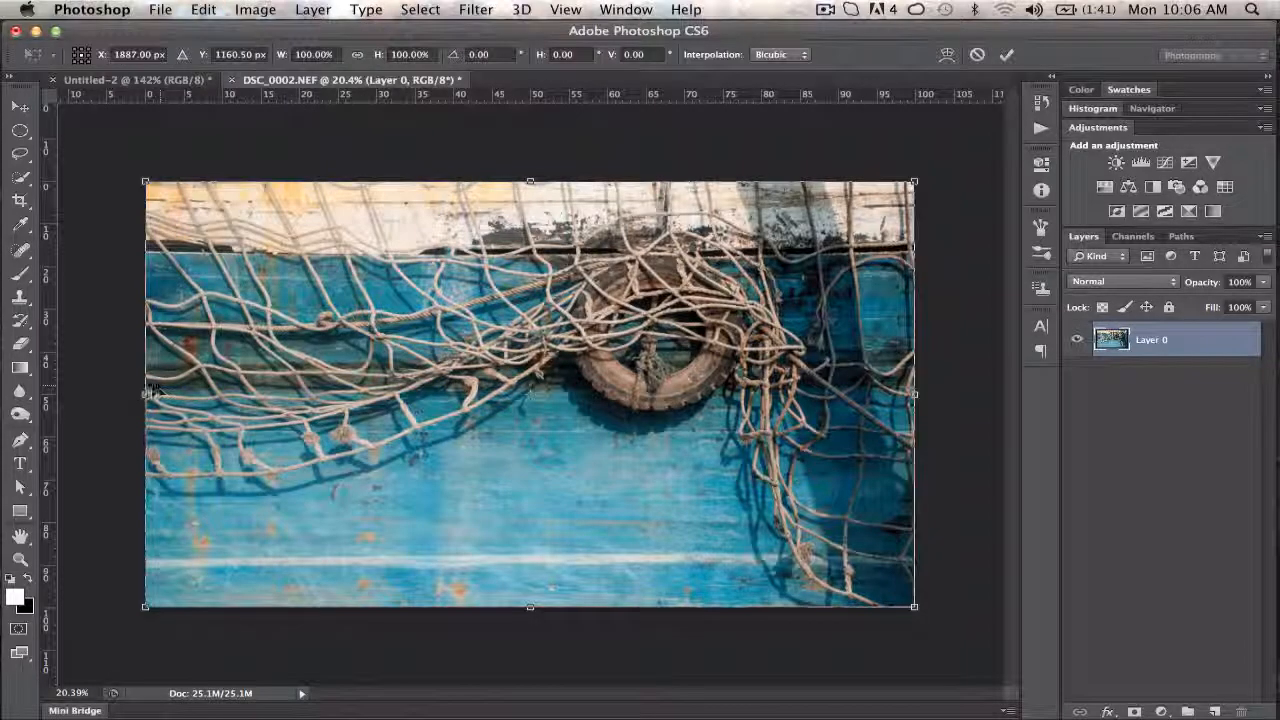
mouse_move(147, 393)
mouse_down()
mouse_move(289, 395)
mouse_move(145, 393)
mouse_up()
mouse_move(537, 182)
mouse_down()
mouse_move(538, 212)
mouse_move(535, 181)
mouse_up()
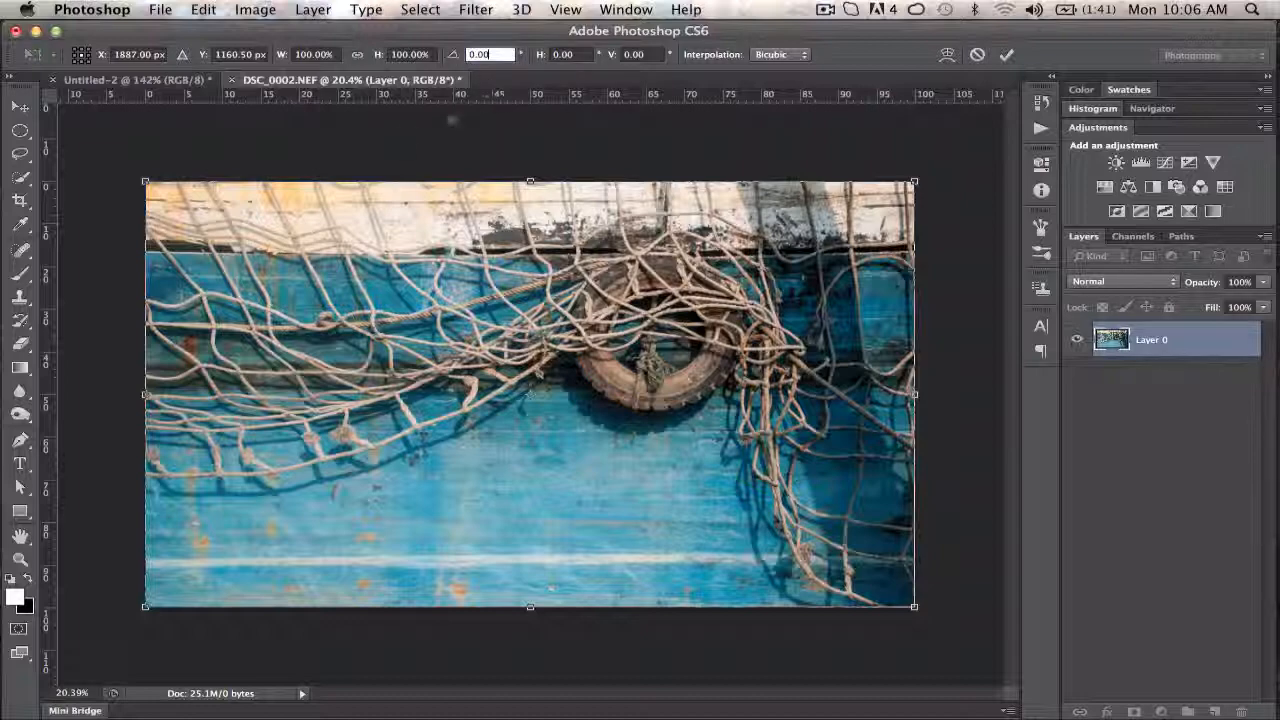
mouse_move(133, 167)
mouse_down()
mouse_move(125, 178)
mouse_move(147, 166)
mouse_move(138, 174)
mouse_up()
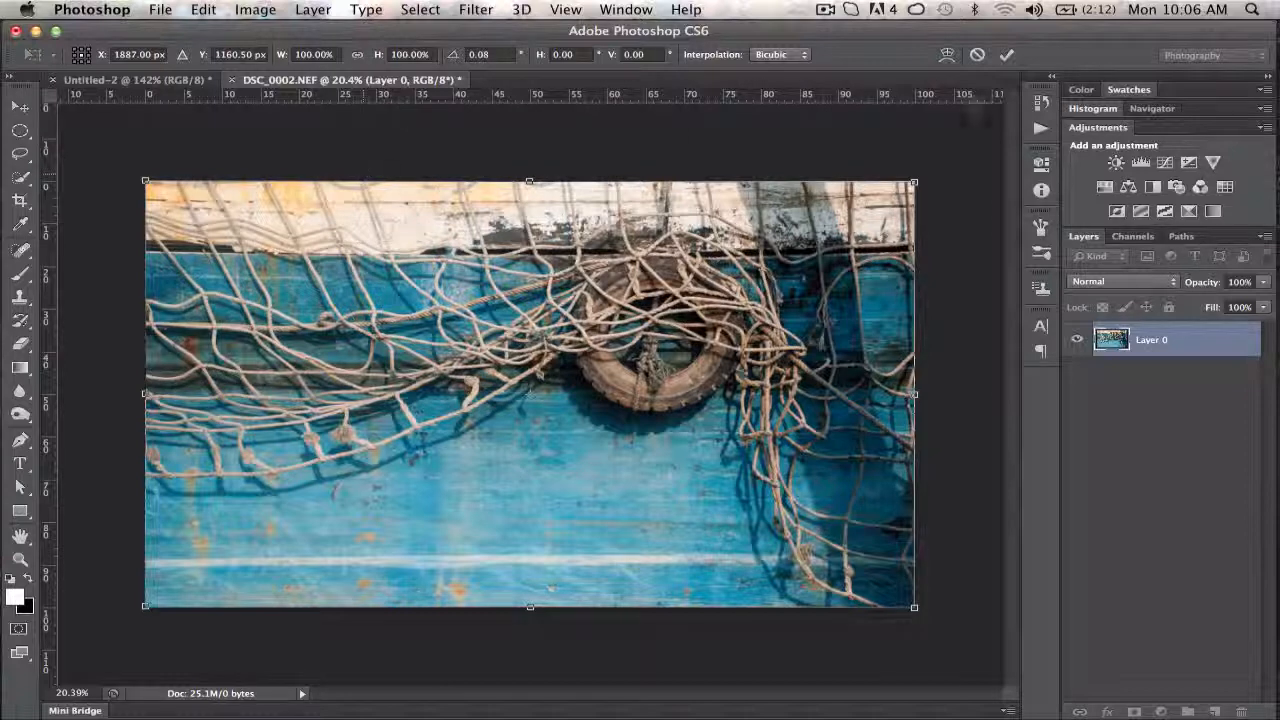
click(978, 56)
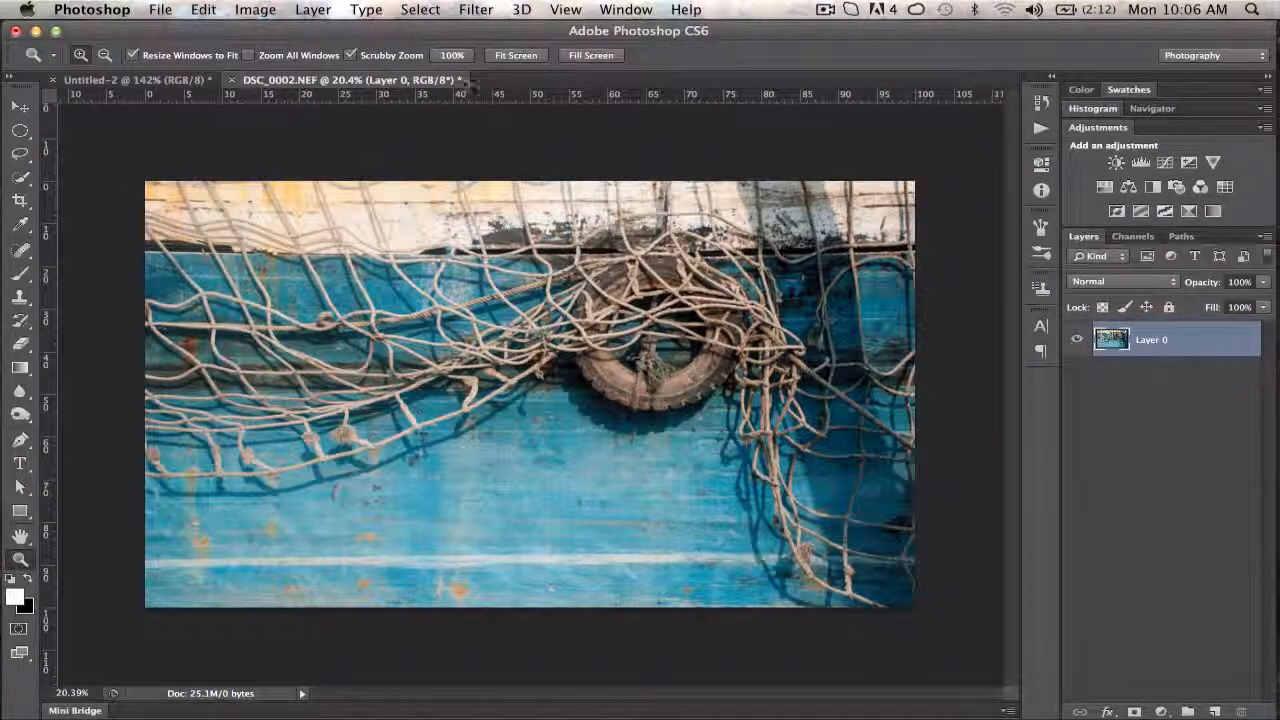
Look over the transform and image adjustment commands, inspect the Levels adjustment for Layer 0, and close it without applying it
click(256, 10)
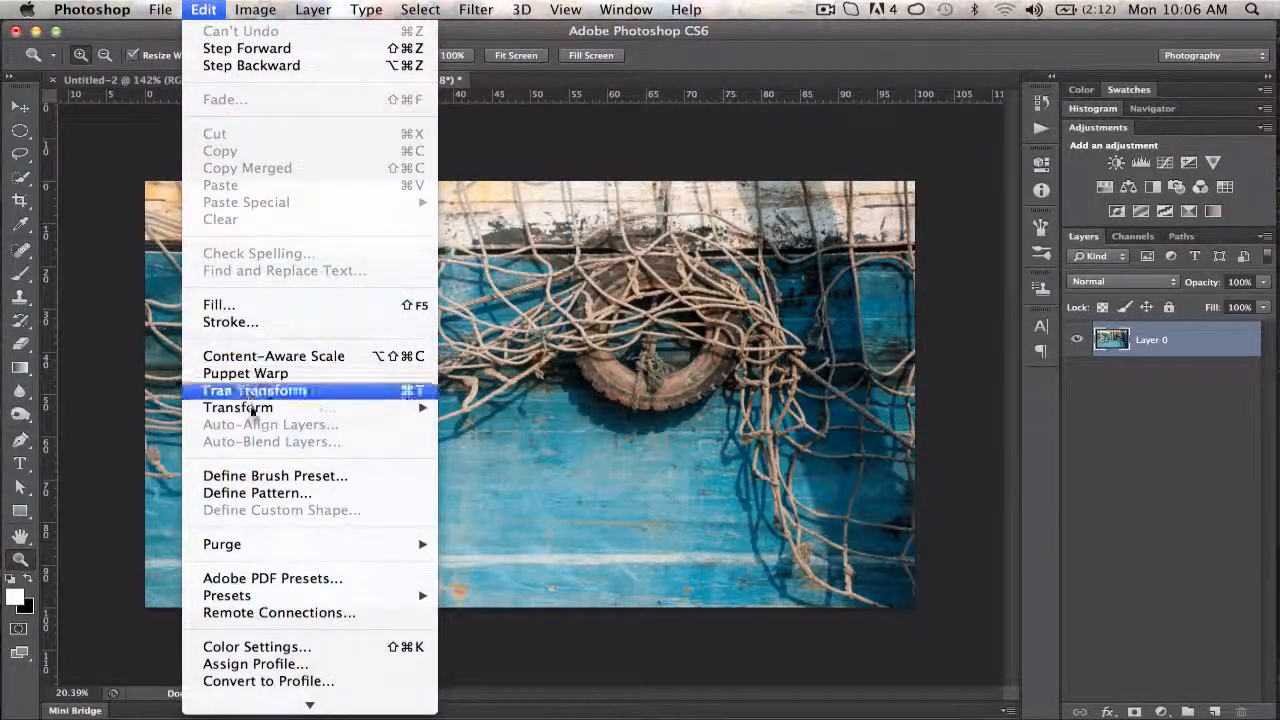
mouse_move(258, 408)
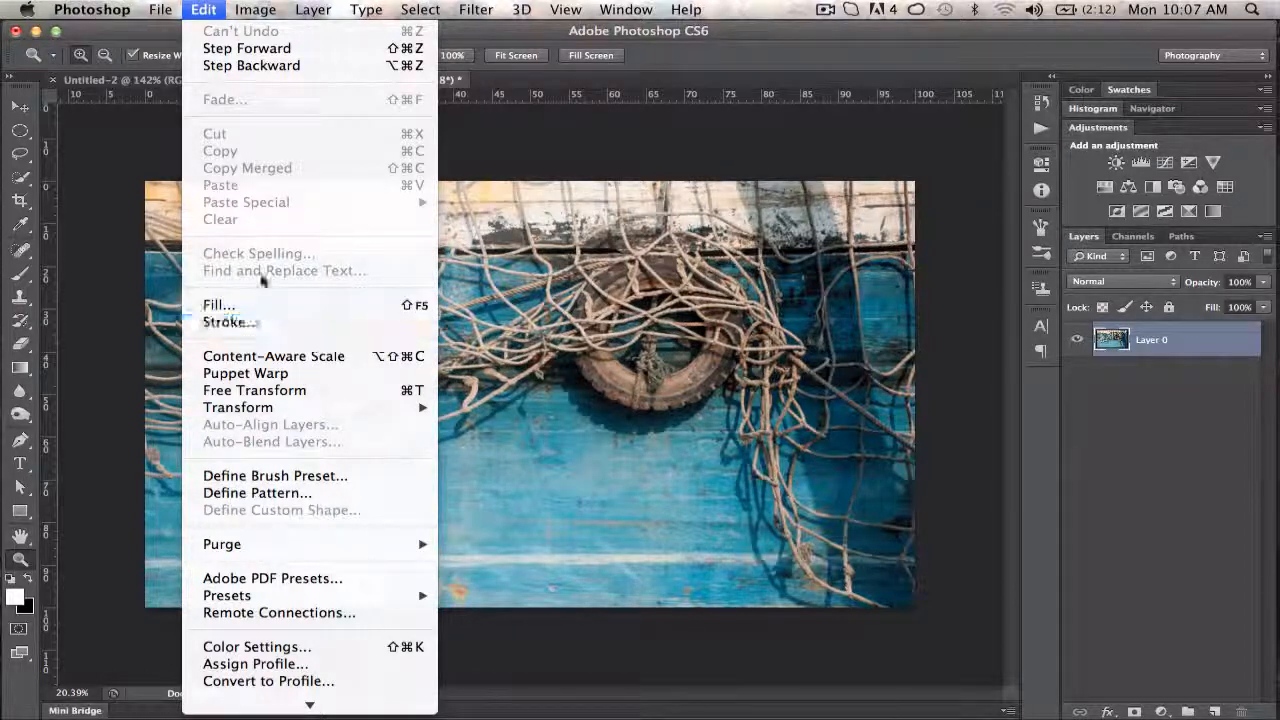
mouse_move(256, 14)
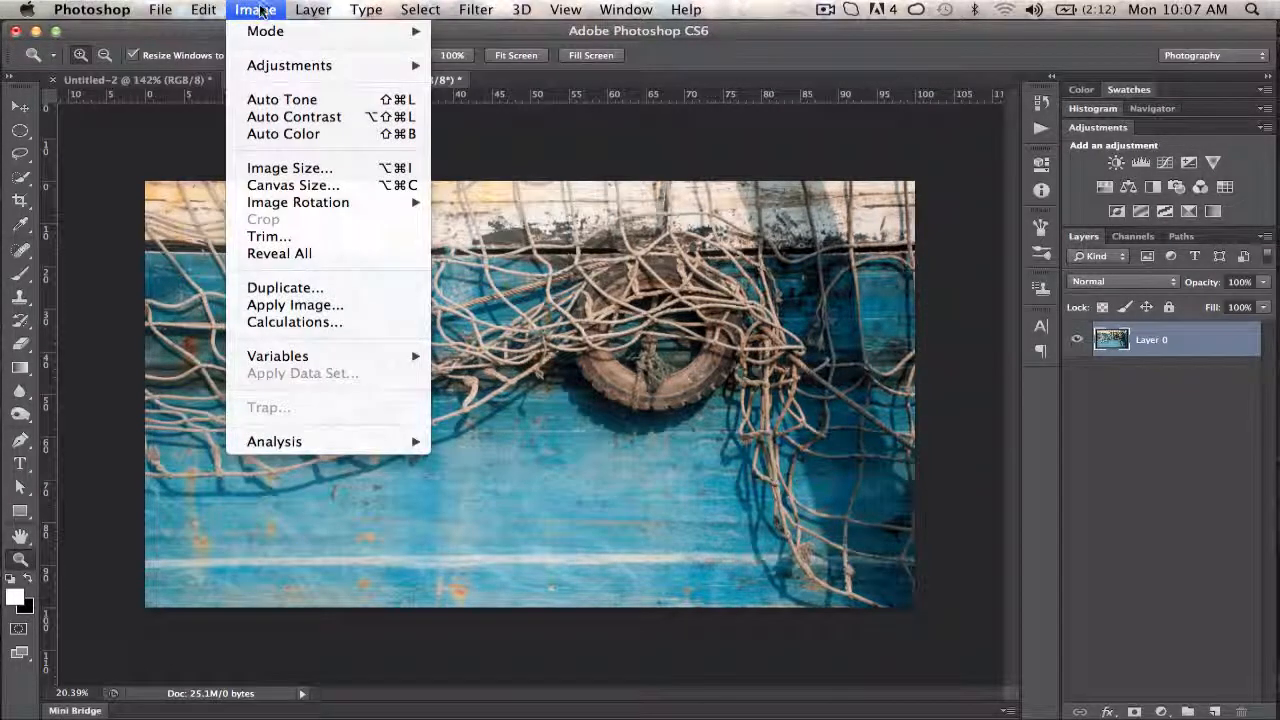
mouse_move(282, 36)
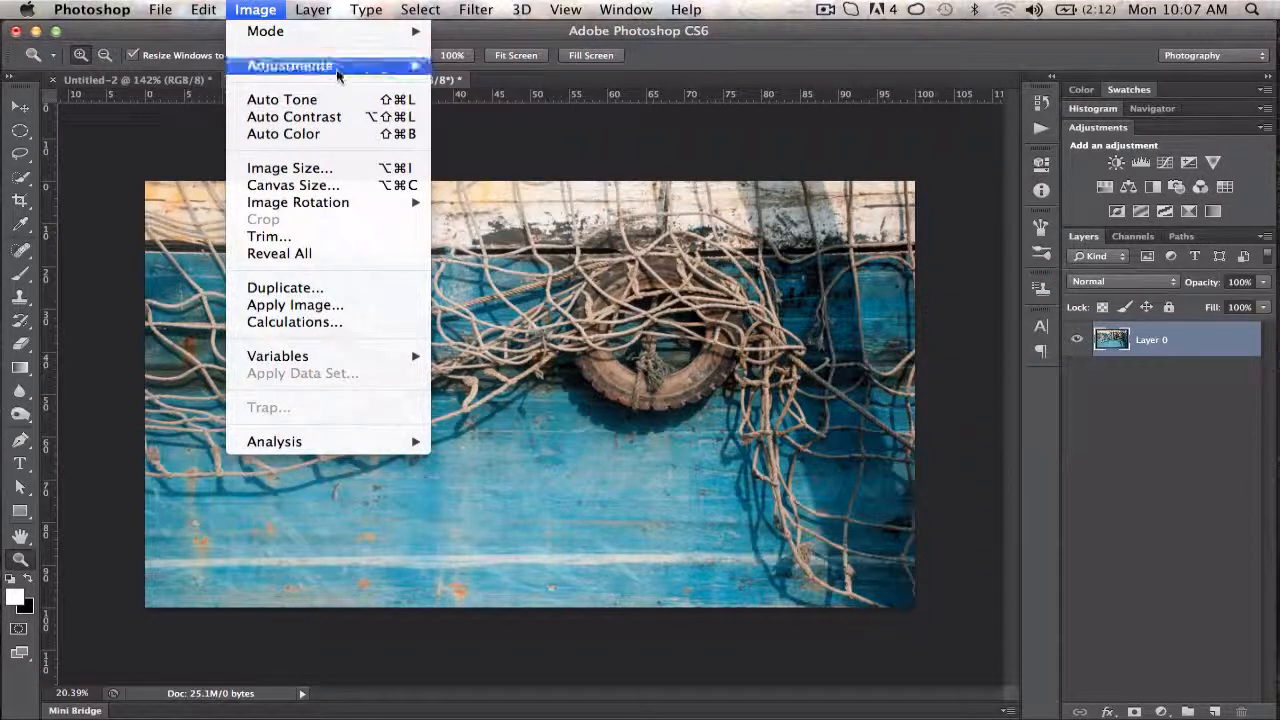
mouse_move(350, 66)
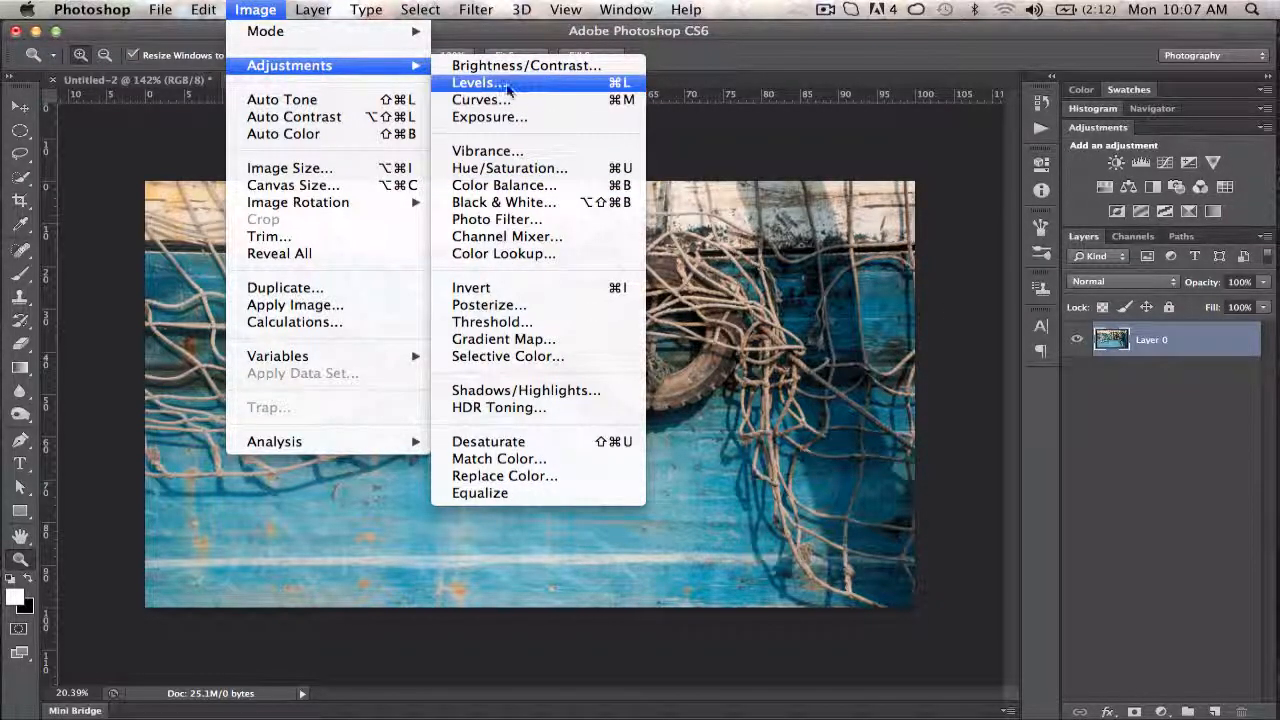
click(505, 88)
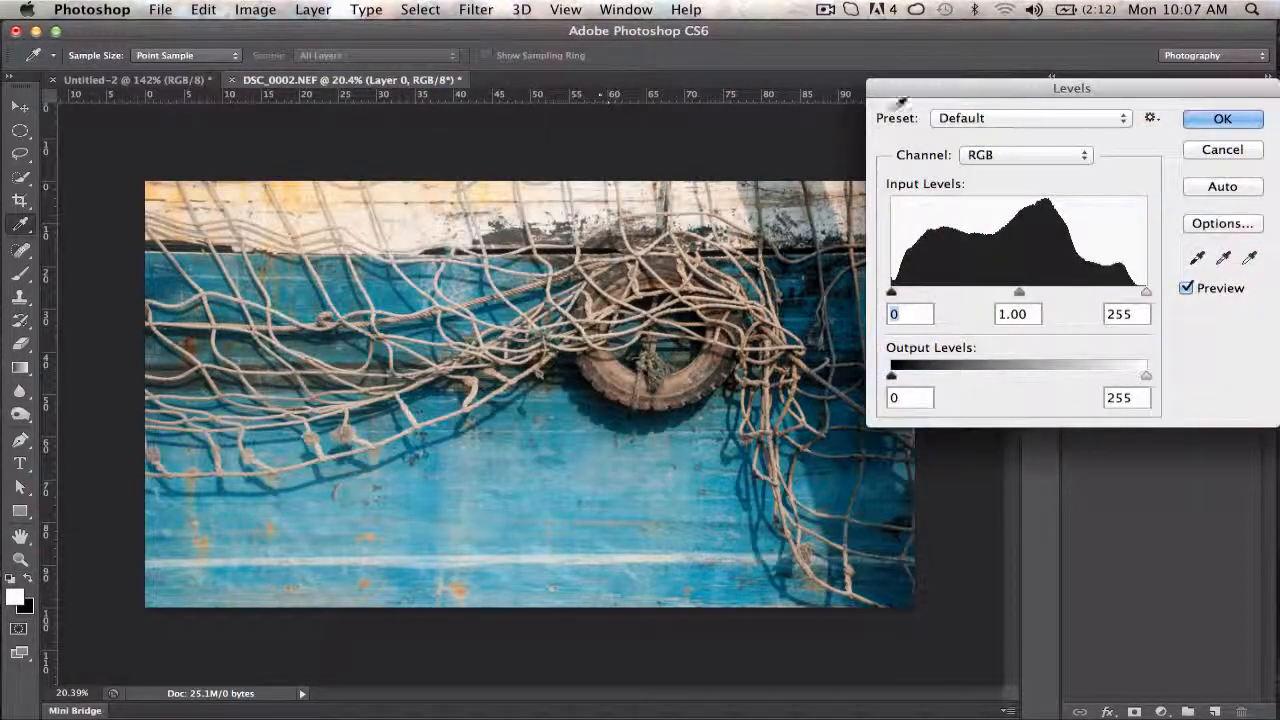
drag(945, 96, 579, 164)
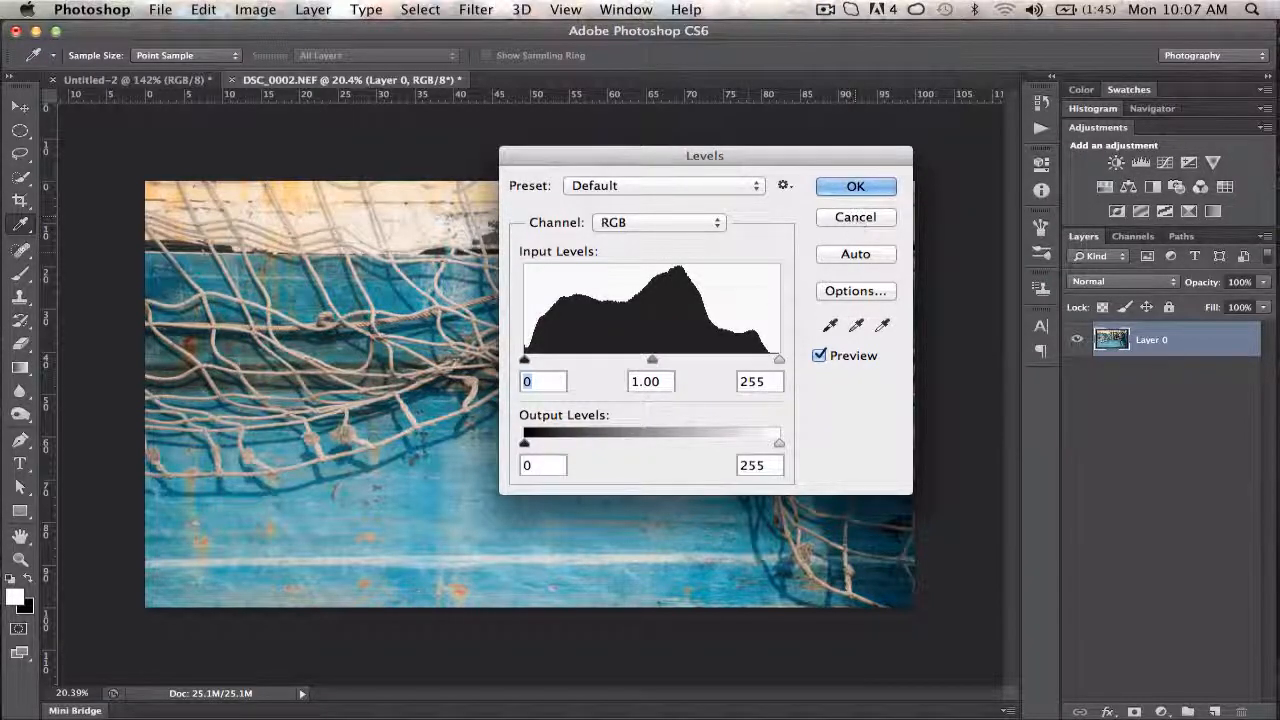
click(882, 217)
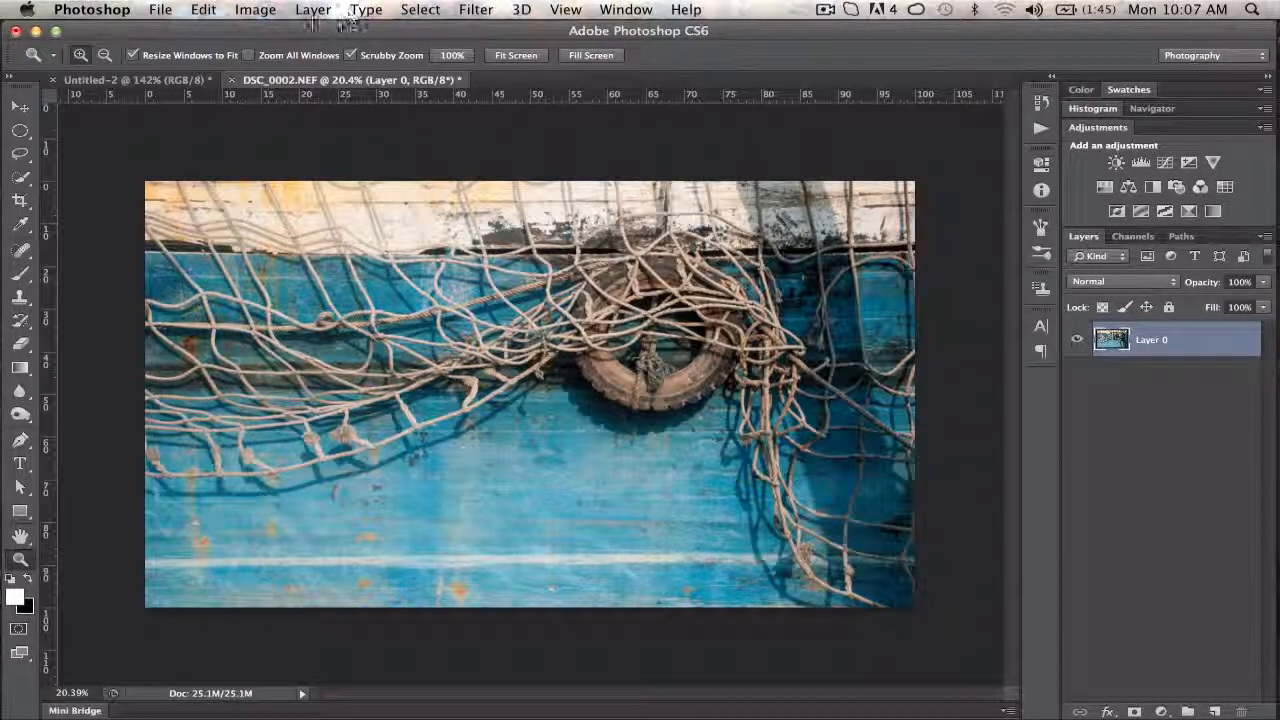
Select the entire boat hull photo and deselect it again
click(314, 10)
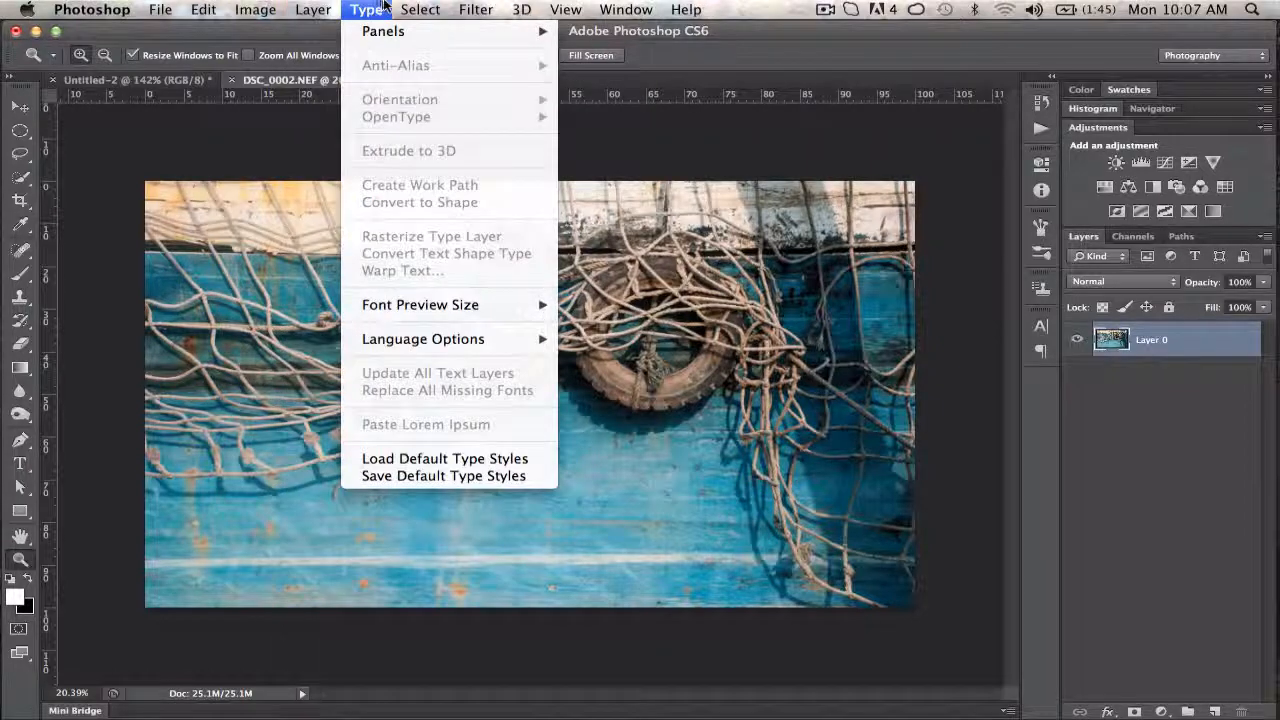
mouse_move(425, 8)
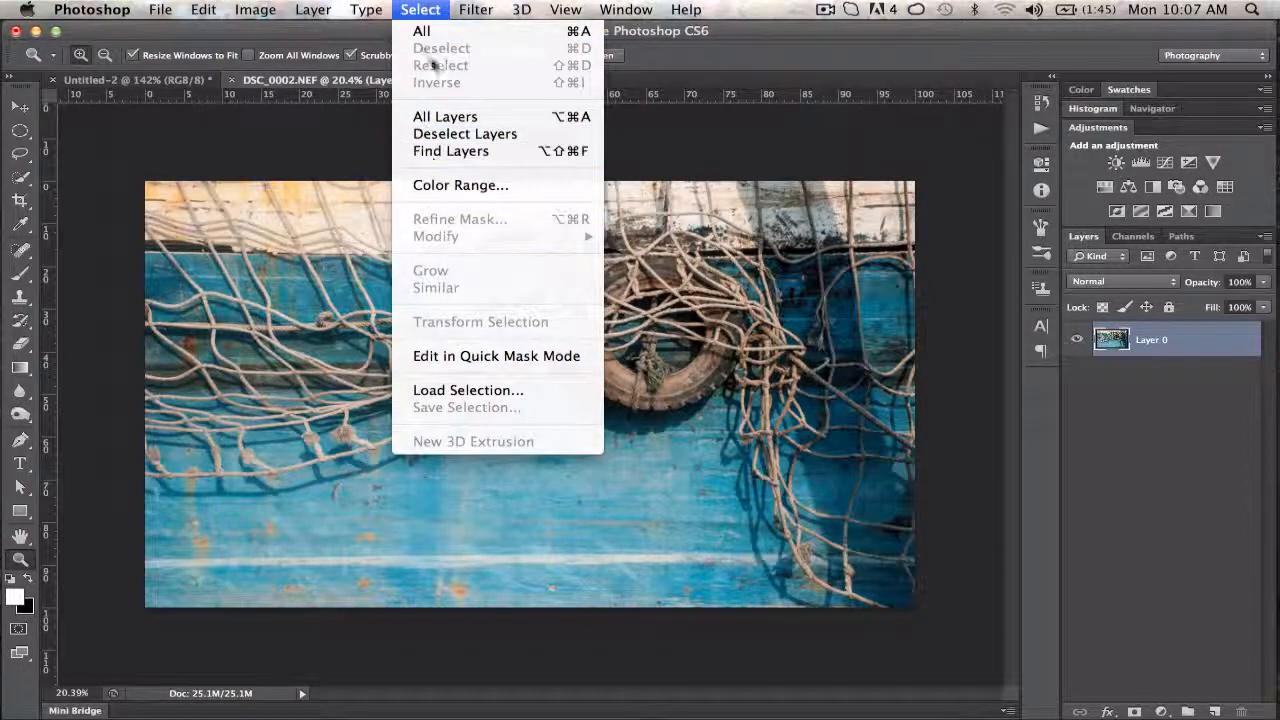
click(425, 38)
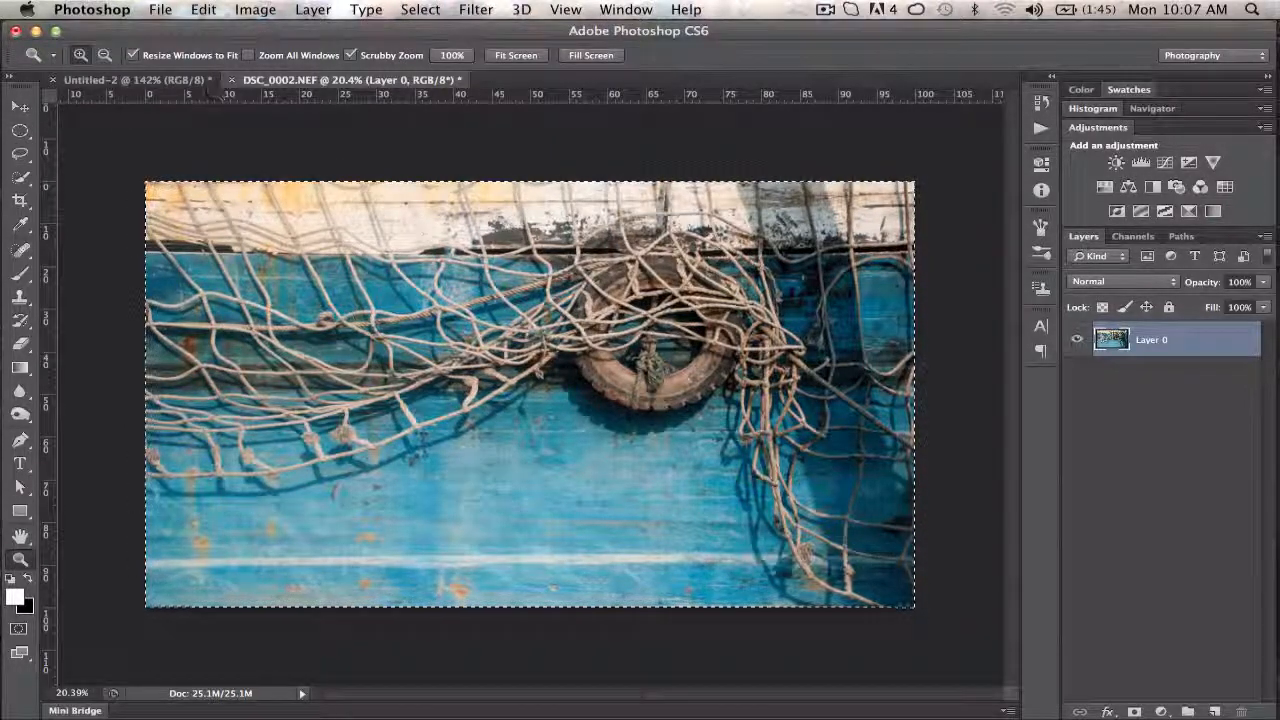
key(super+d)
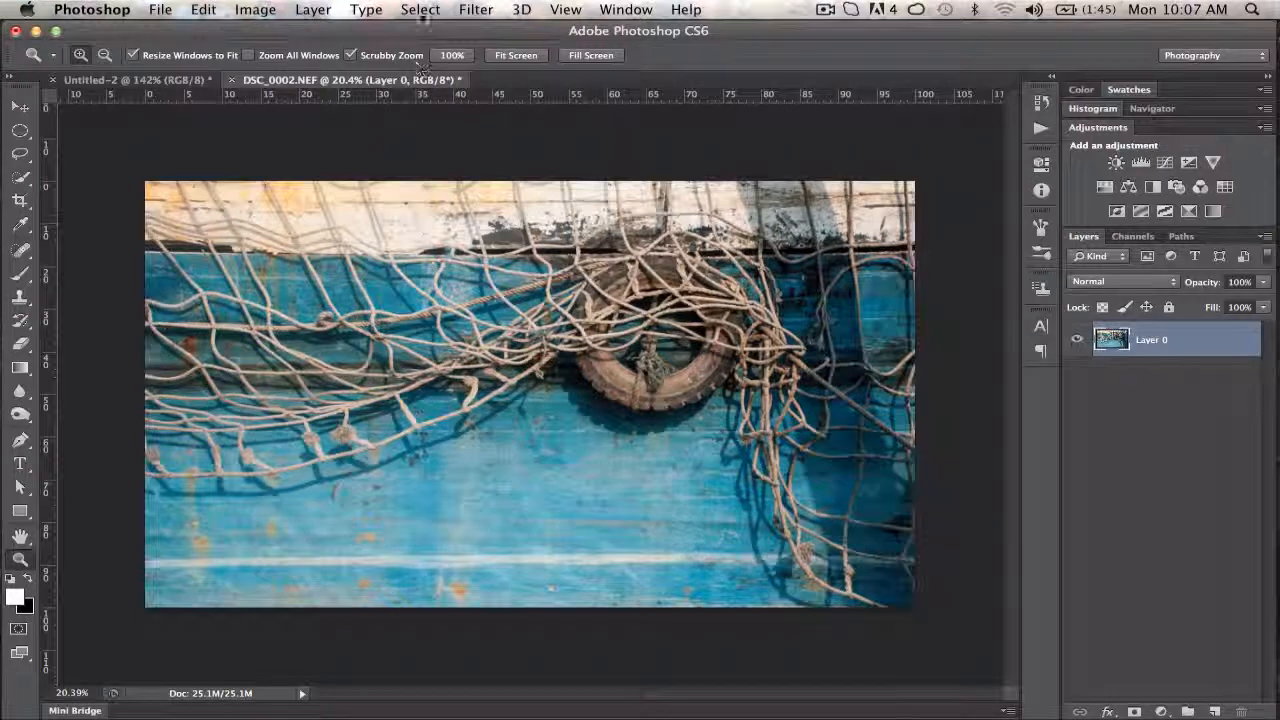
Examine the available selection, filter and view commands, including the Blur, Noise, Pixelate, Render, Sharpen and Stylize filter categories
click(420, 9)
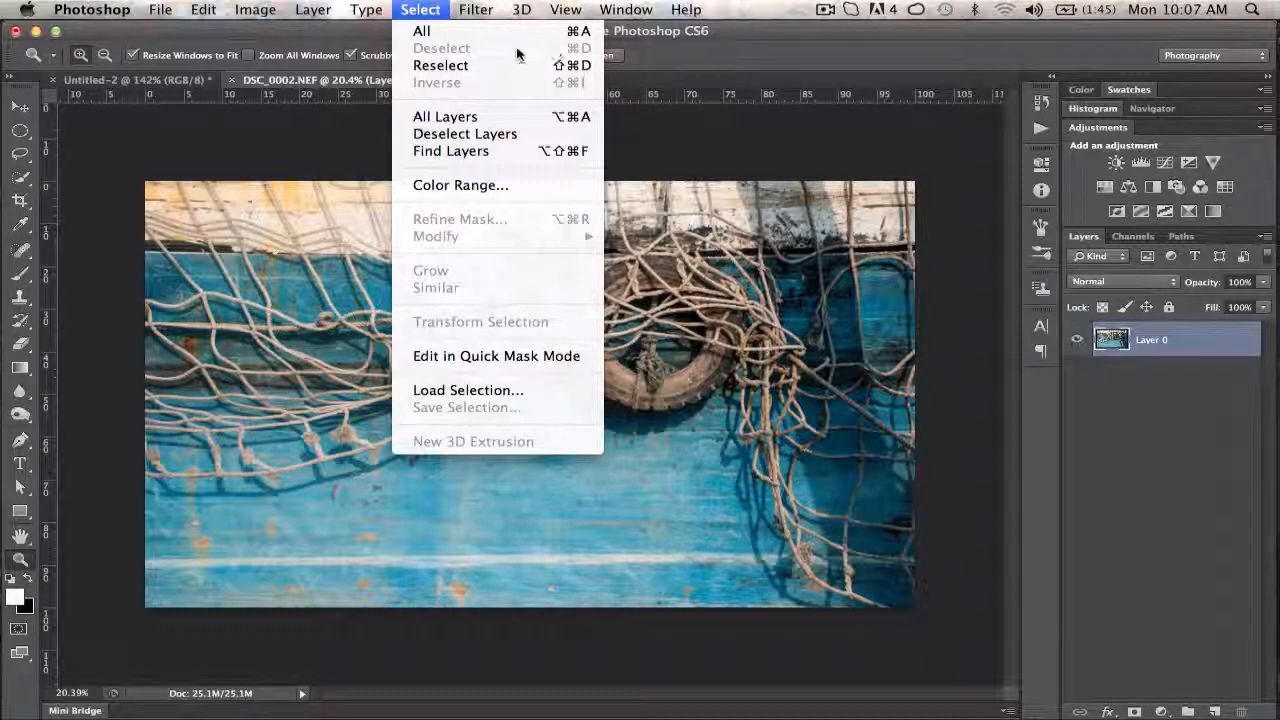
mouse_move(479, 17)
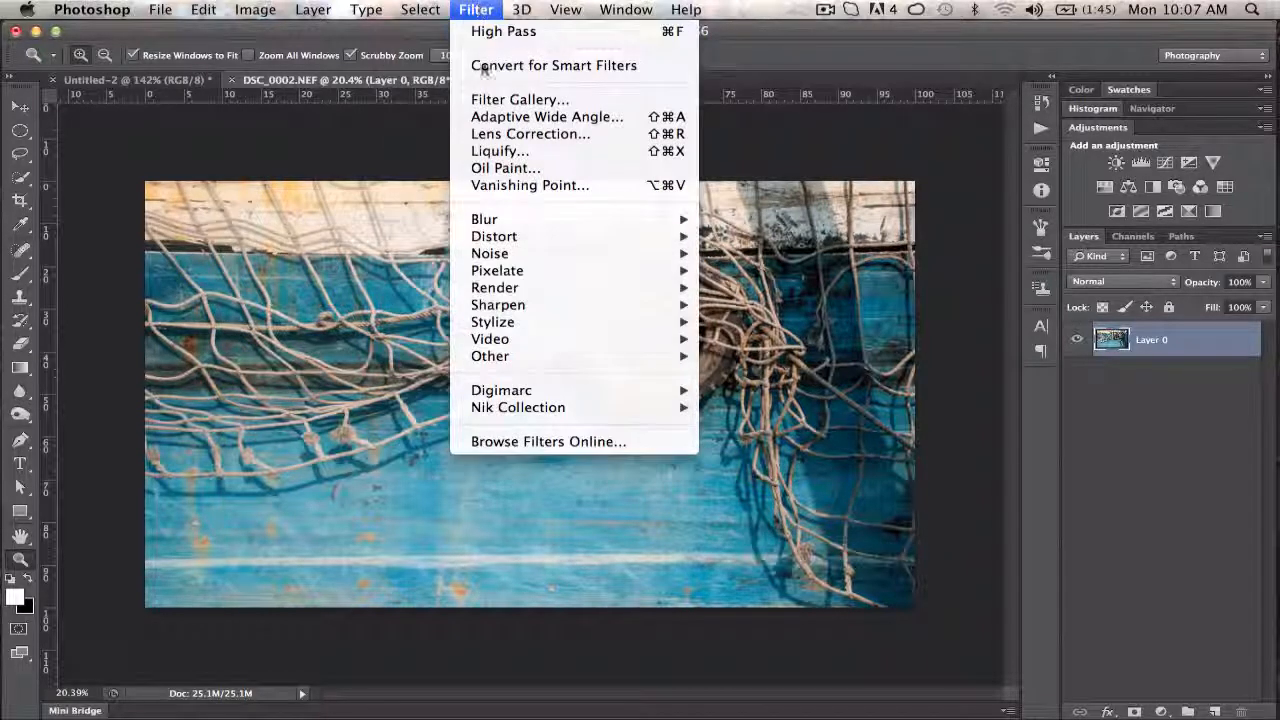
mouse_move(518, 220)
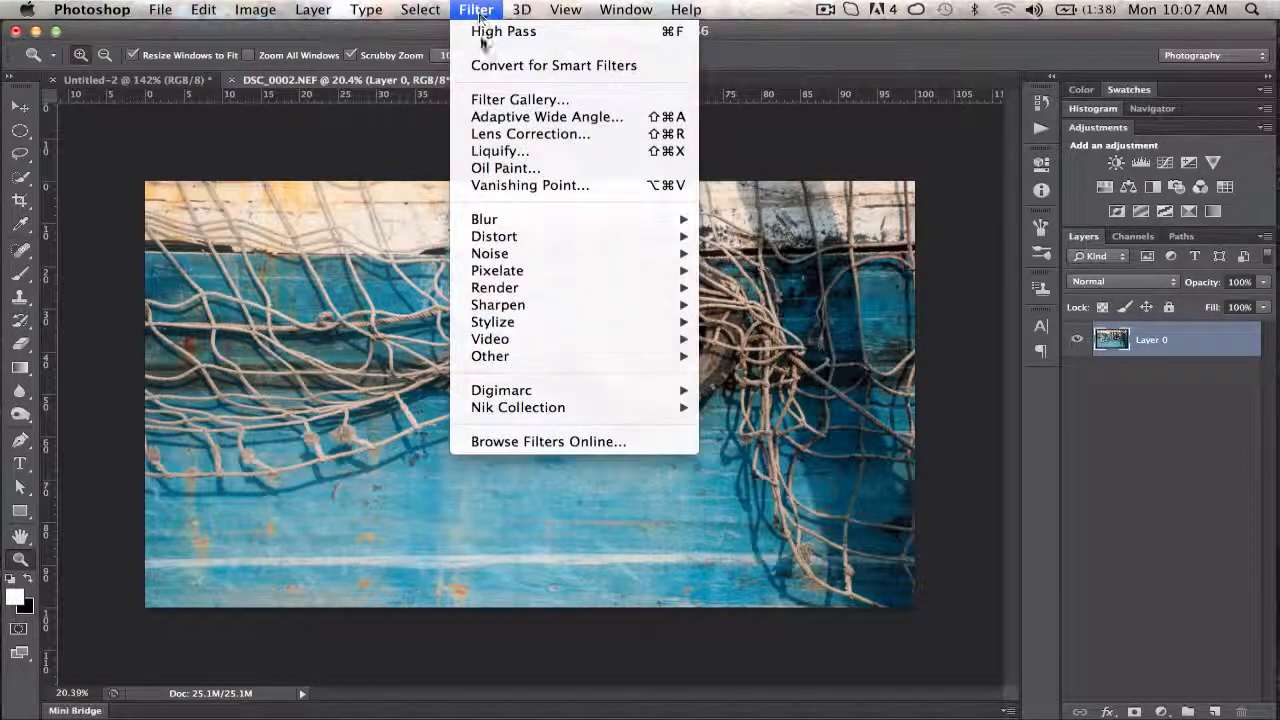
mouse_move(519, 359)
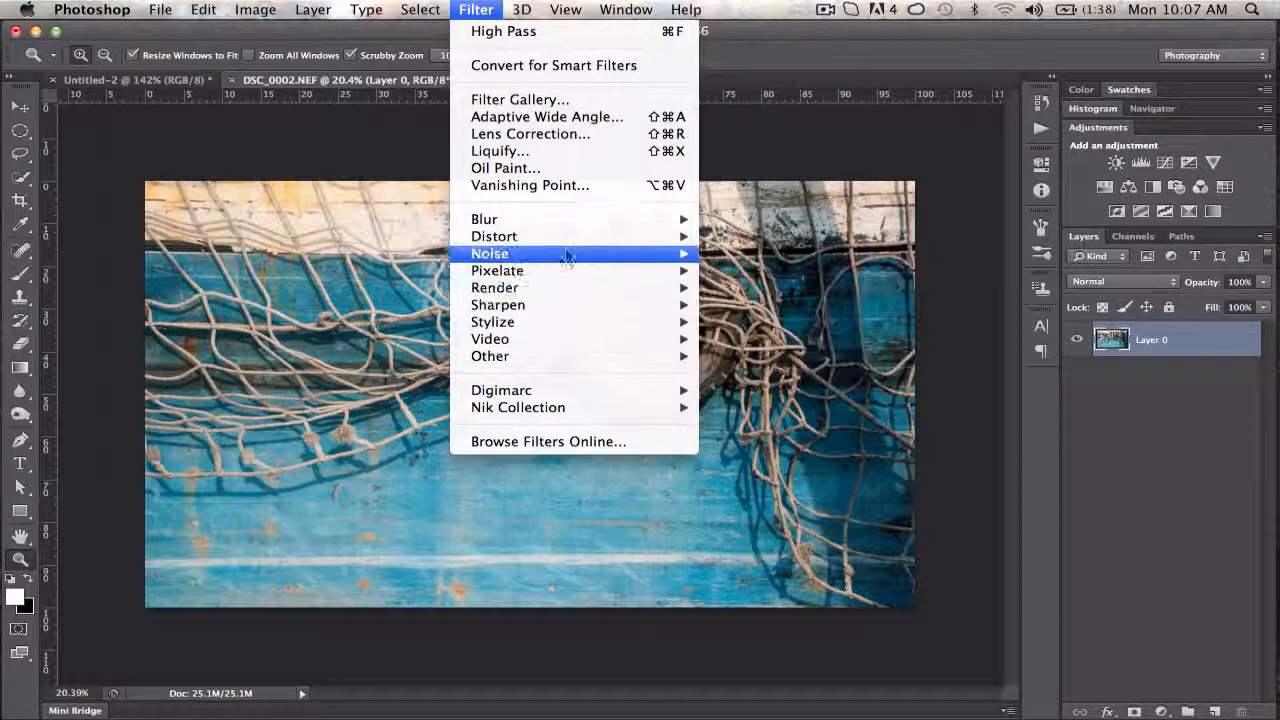
mouse_move(690, 309)
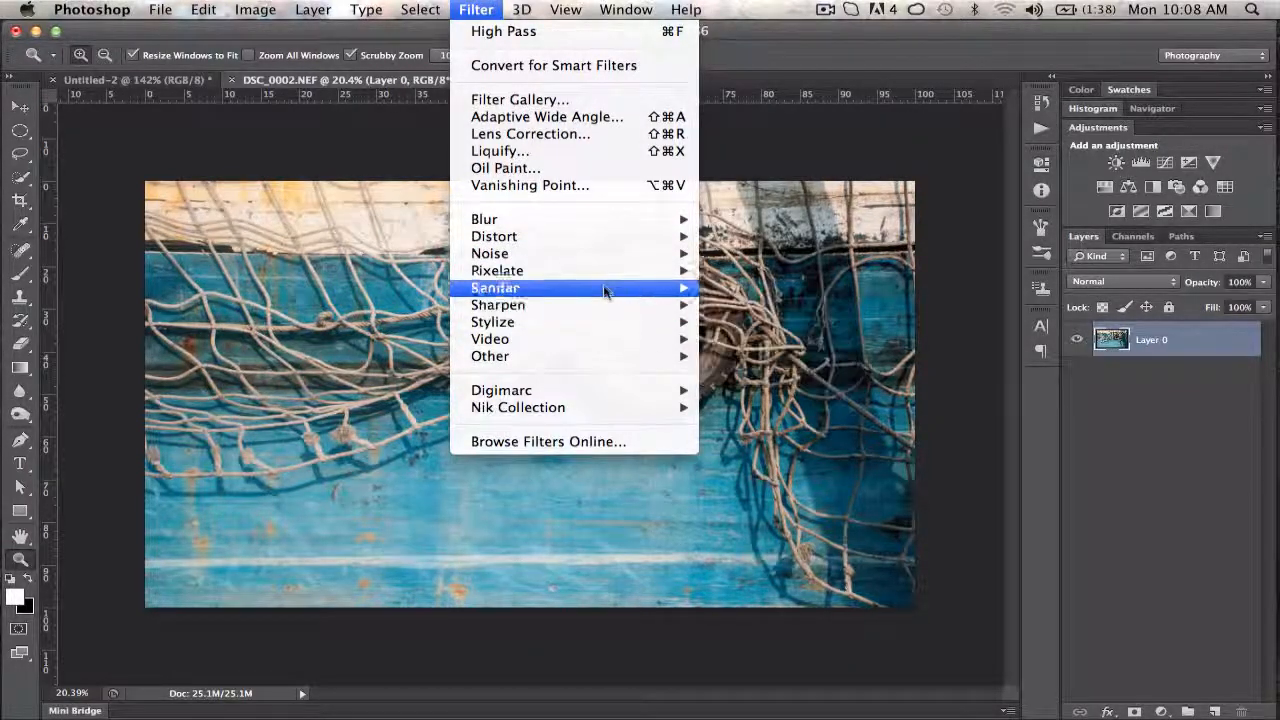
mouse_move(590, 255)
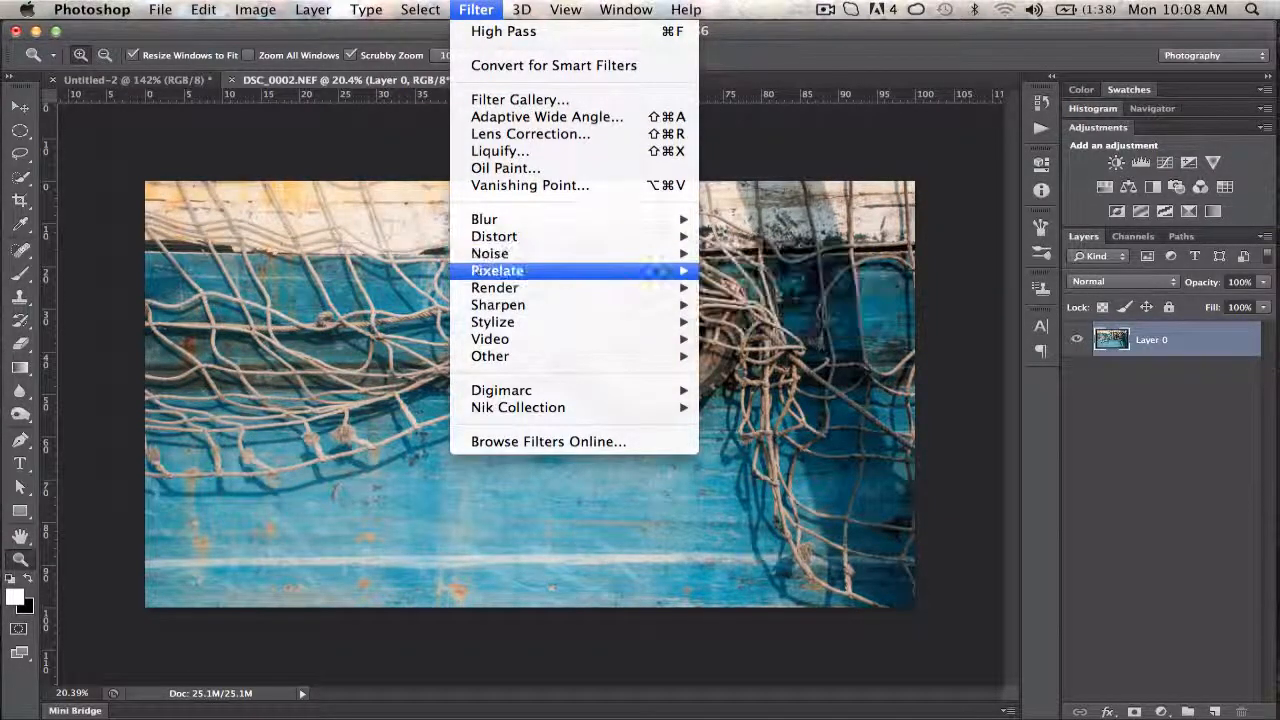
mouse_move(642, 244)
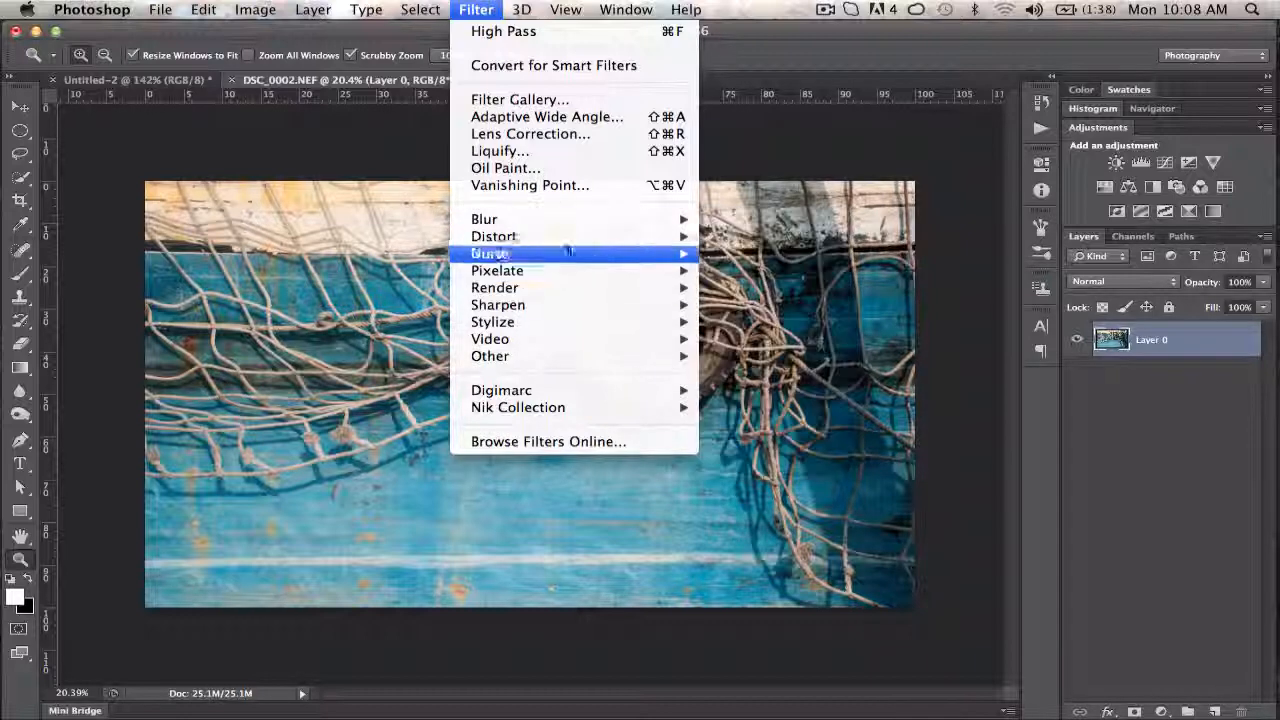
mouse_move(617, 288)
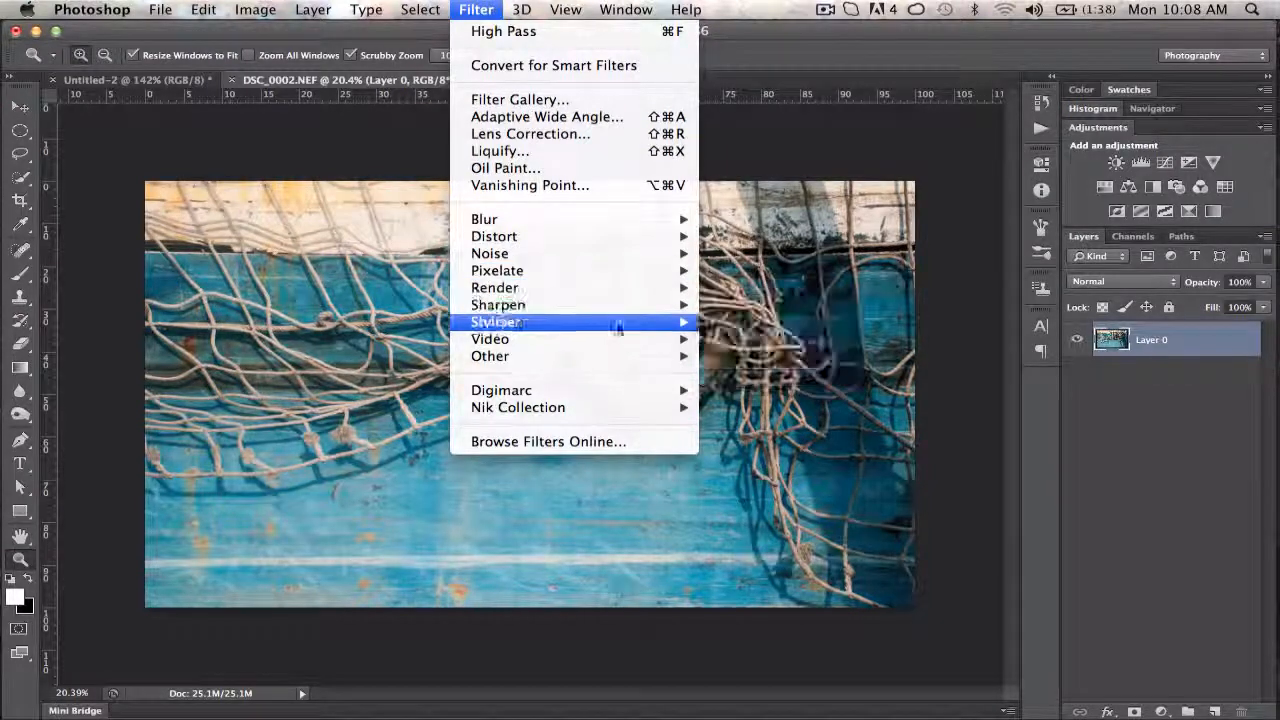
mouse_move(620, 358)
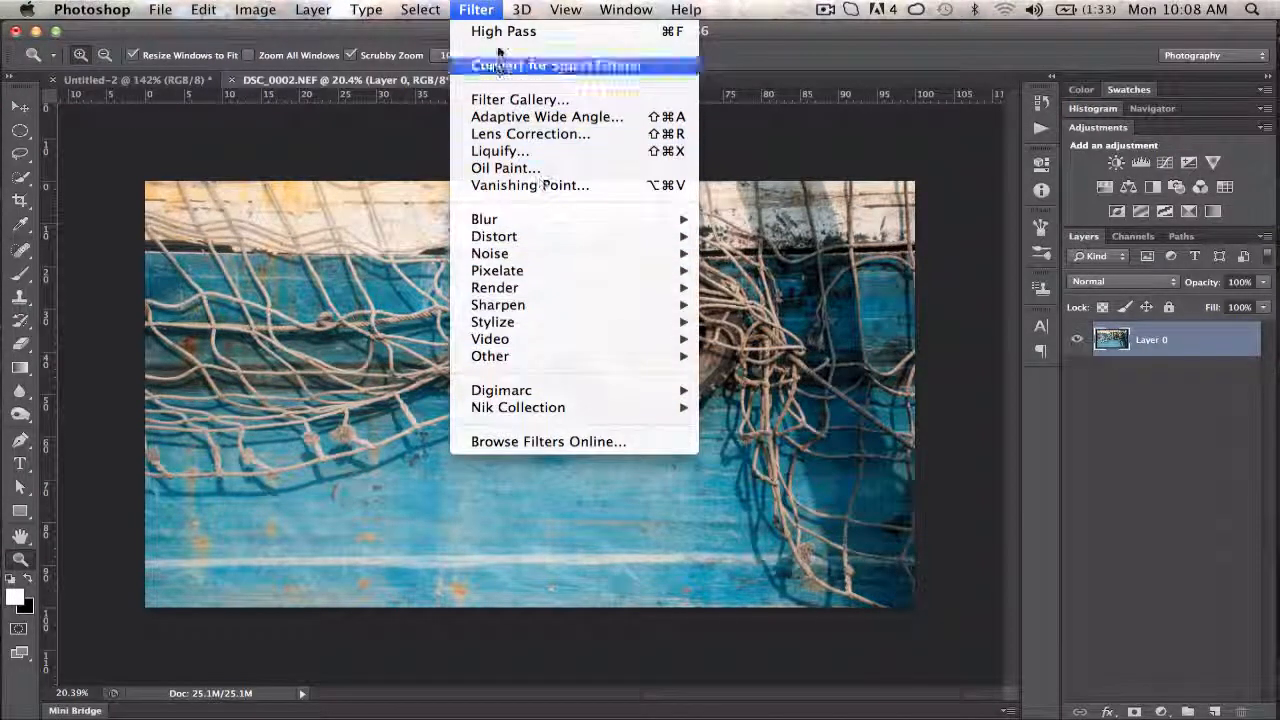
mouse_move(568, 9)
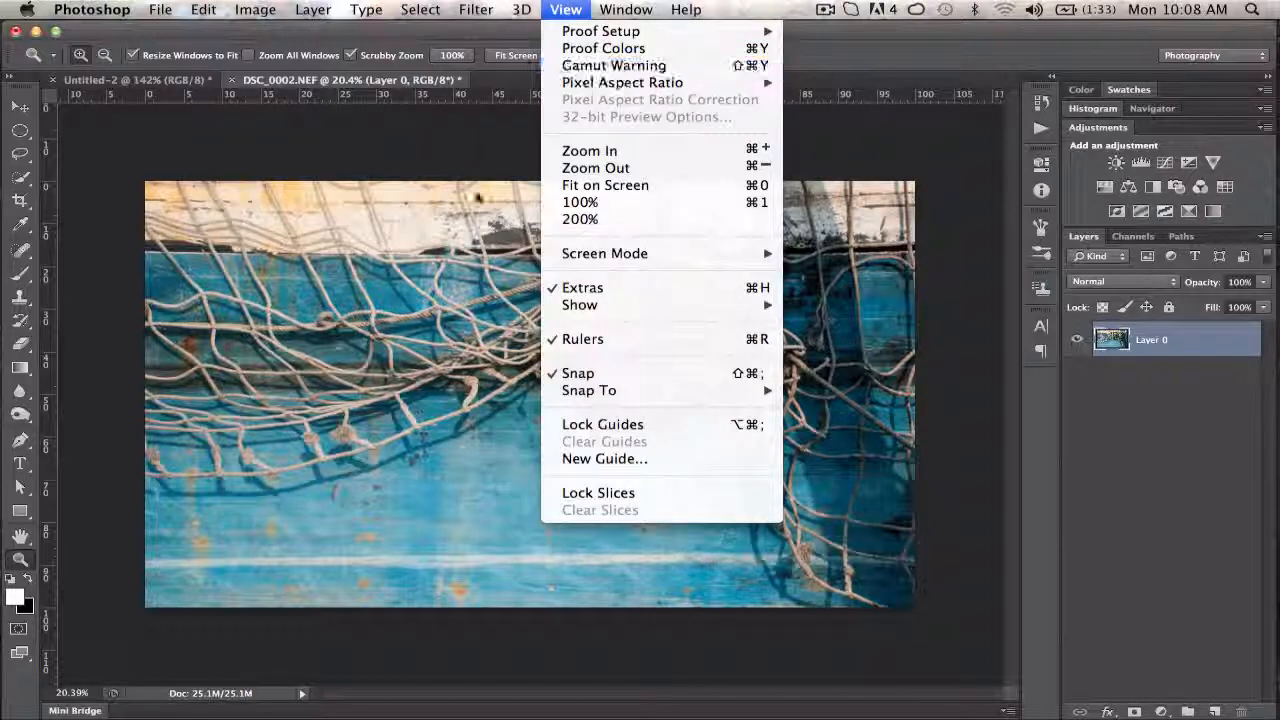
click(424, 124)
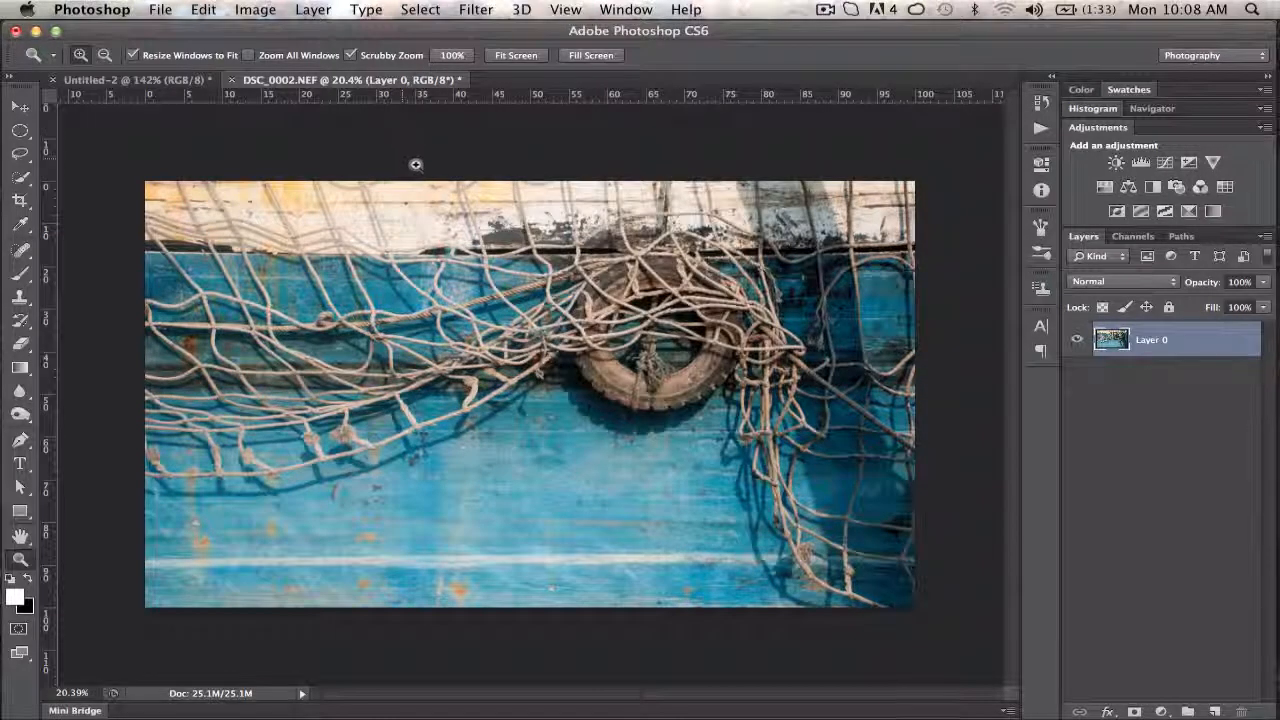